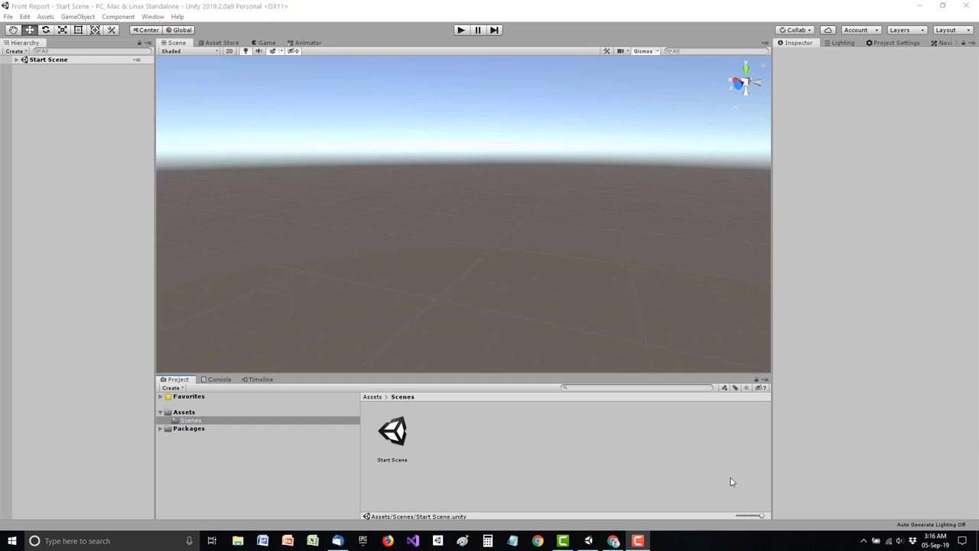
Download and import the Fantasy landscape package from the Asset Store.
click(217, 43)
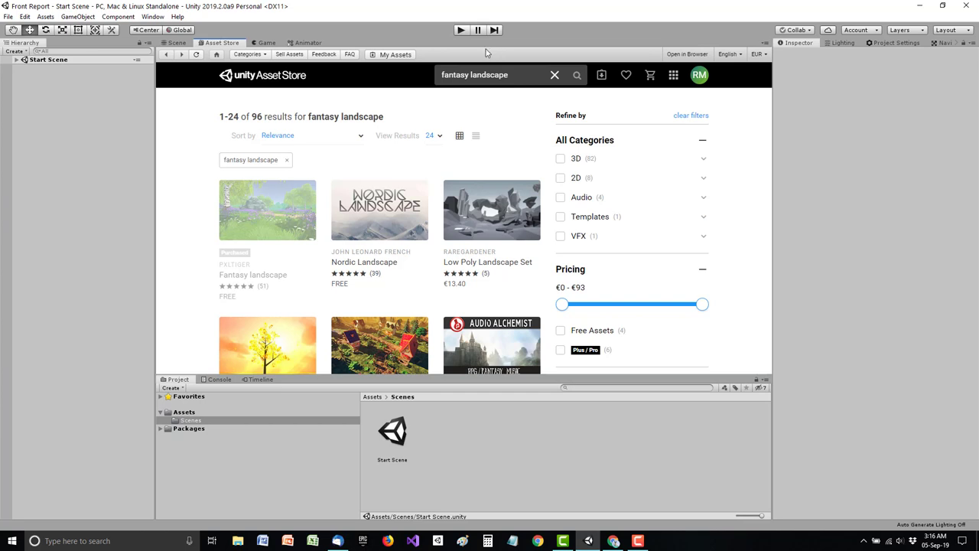
mouse_move(271, 212)
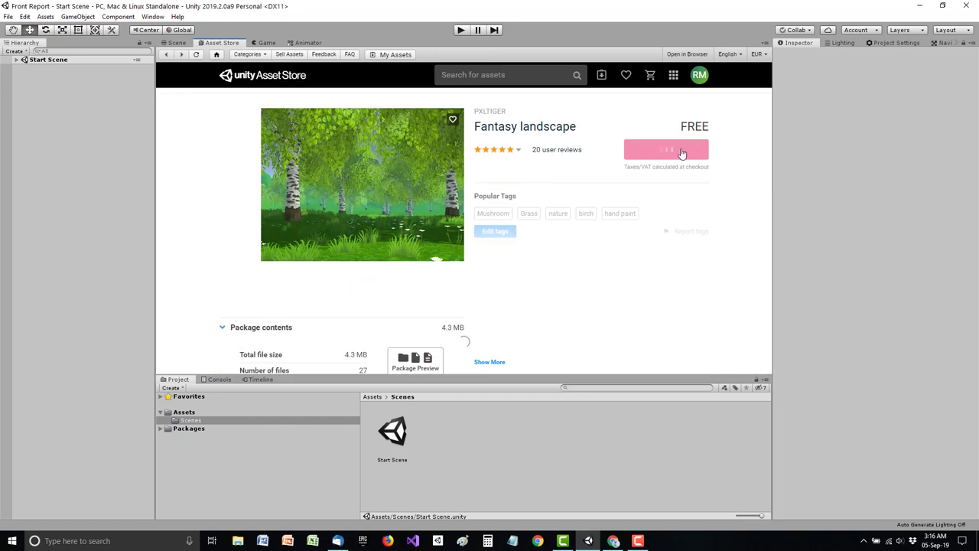
click(681, 151)
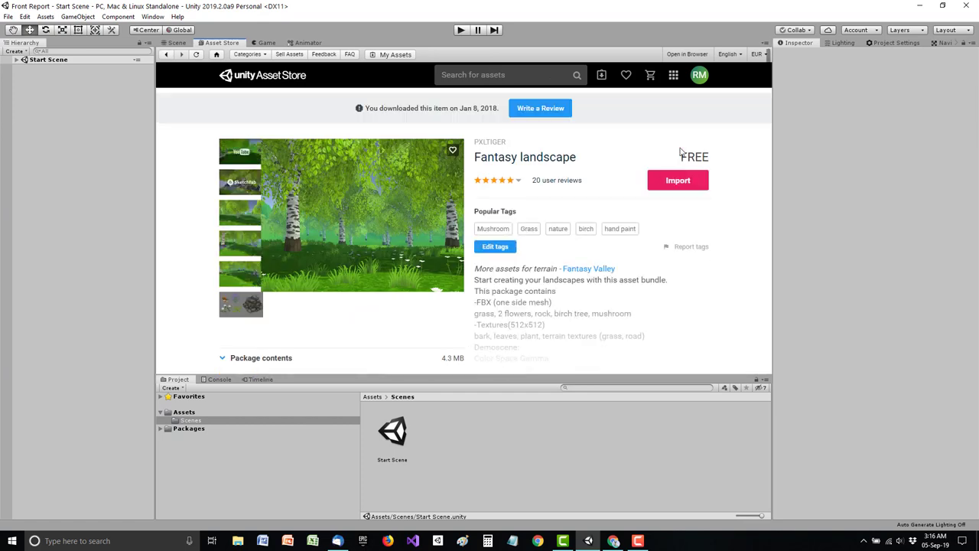
click(677, 180)
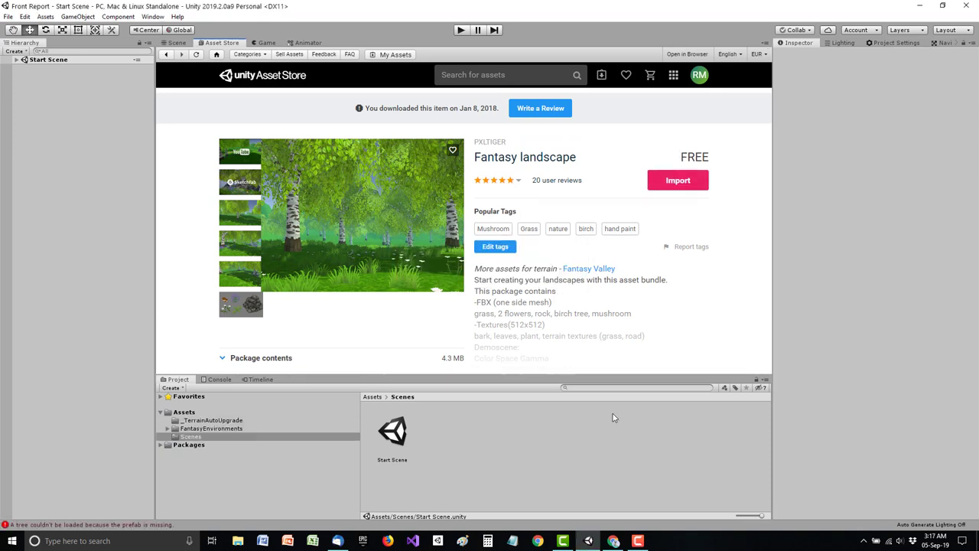
Find the Low Poly Soldiers Demo package via the 'Low poly soldier' search, then download and import it.
click(552, 78)
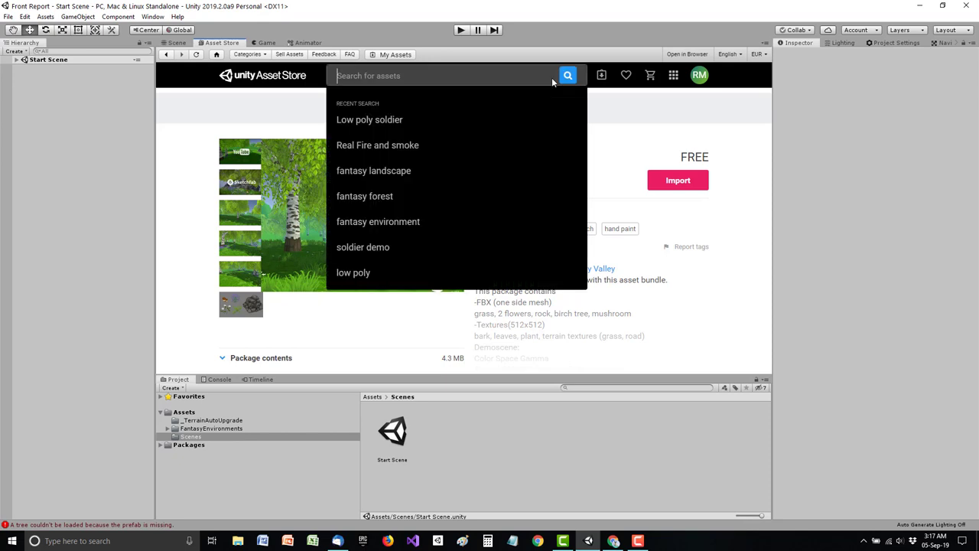
click(440, 122)
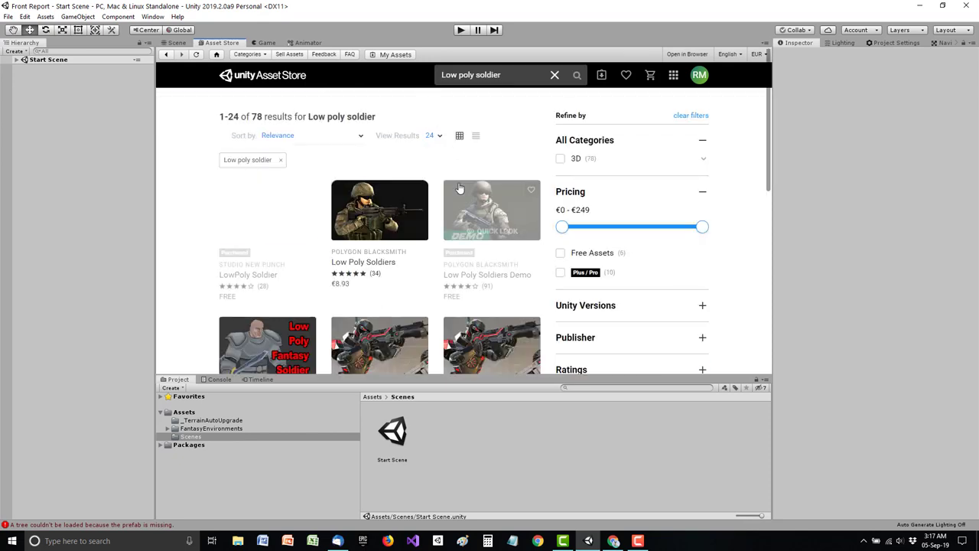
click(494, 214)
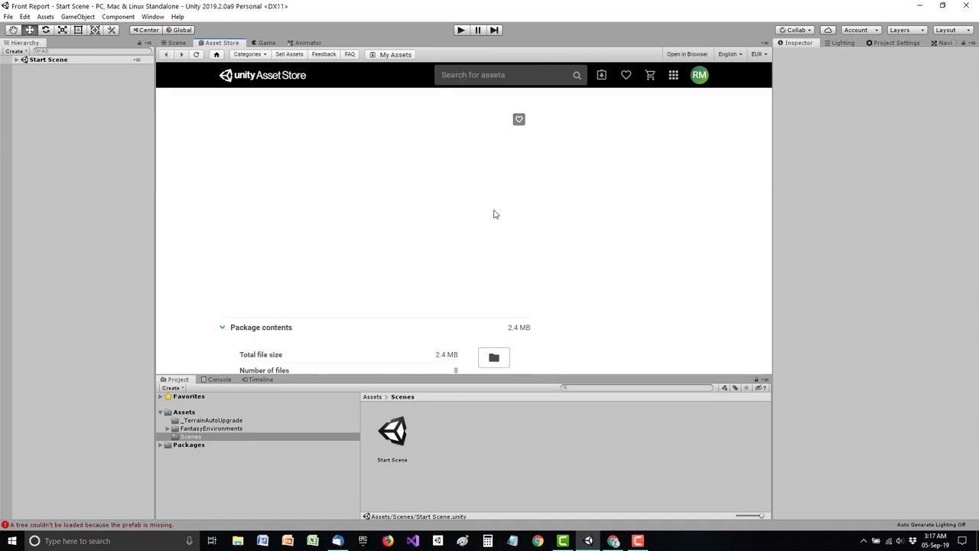
click(670, 152)
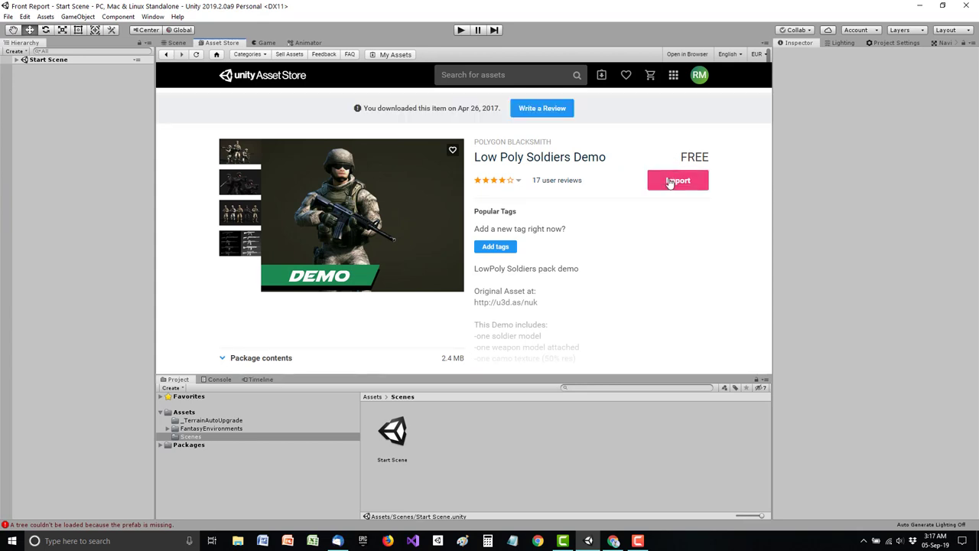
click(670, 181)
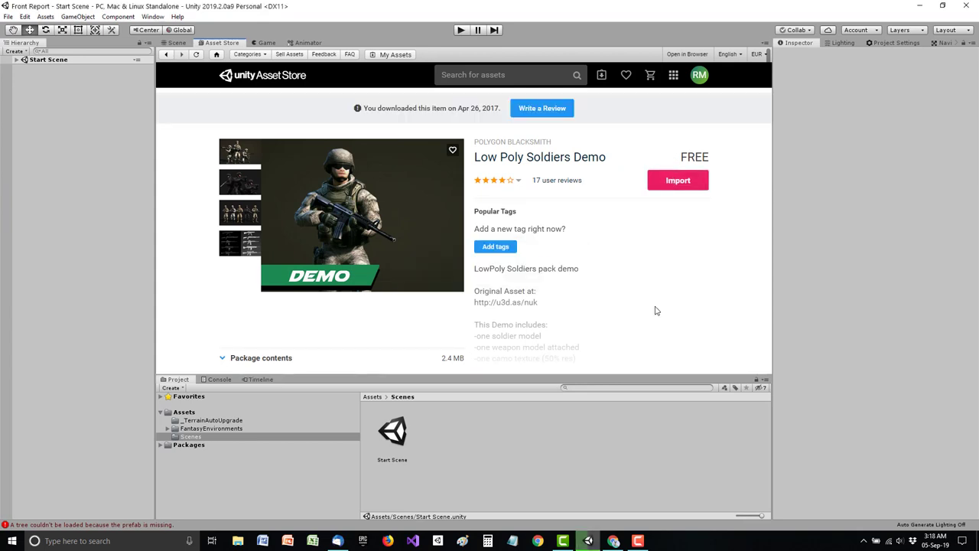
Import the Real Fire & Smoke package from the recent search, then return to Unity.
click(536, 75)
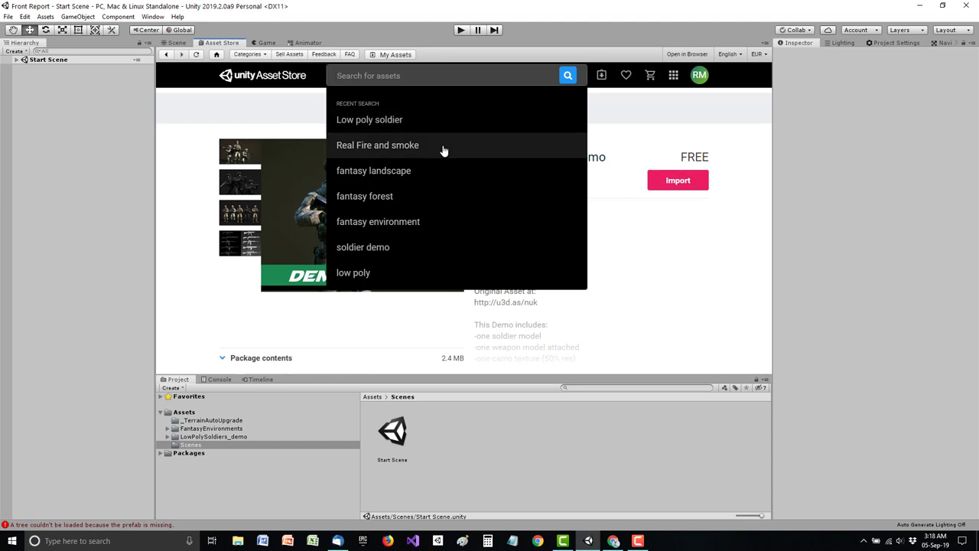
click(443, 147)
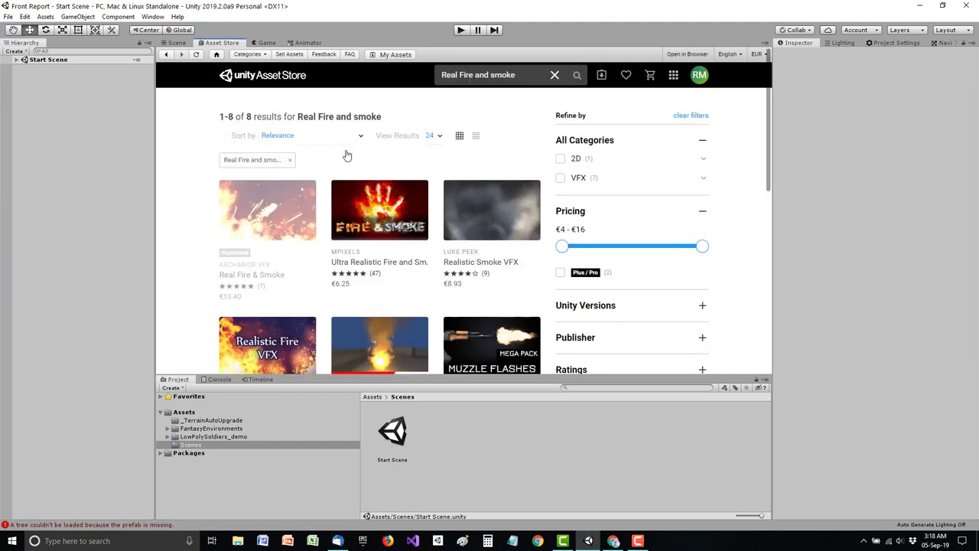
mouse_move(295, 195)
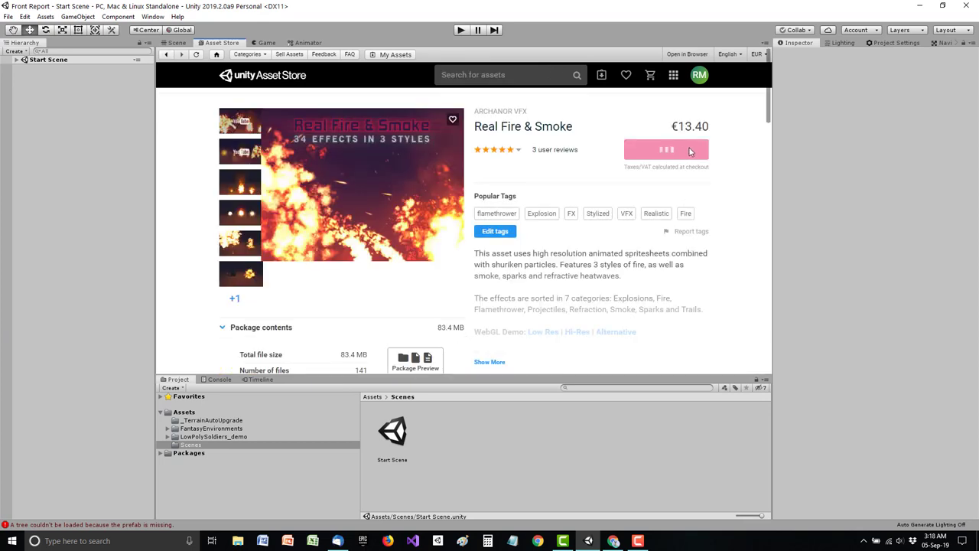
click(673, 181)
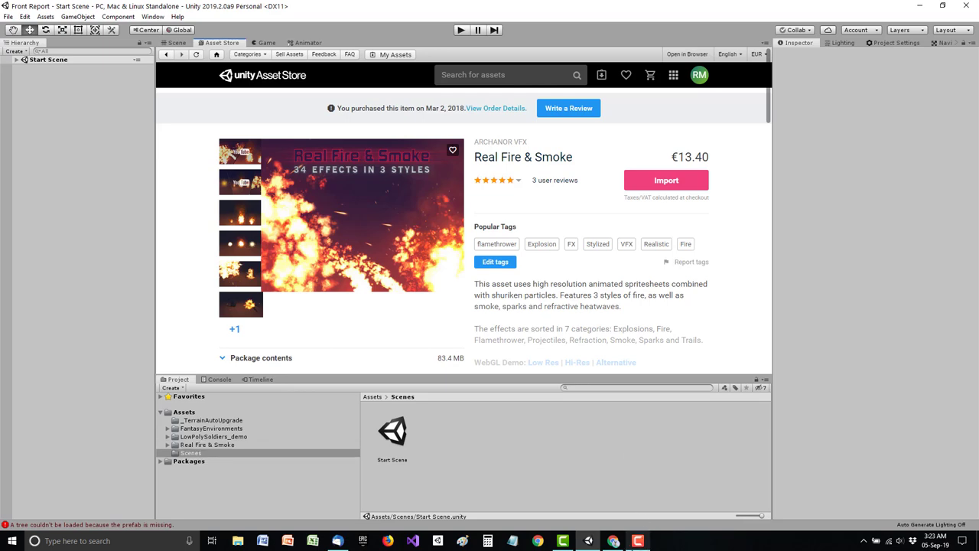
click(618, 541)
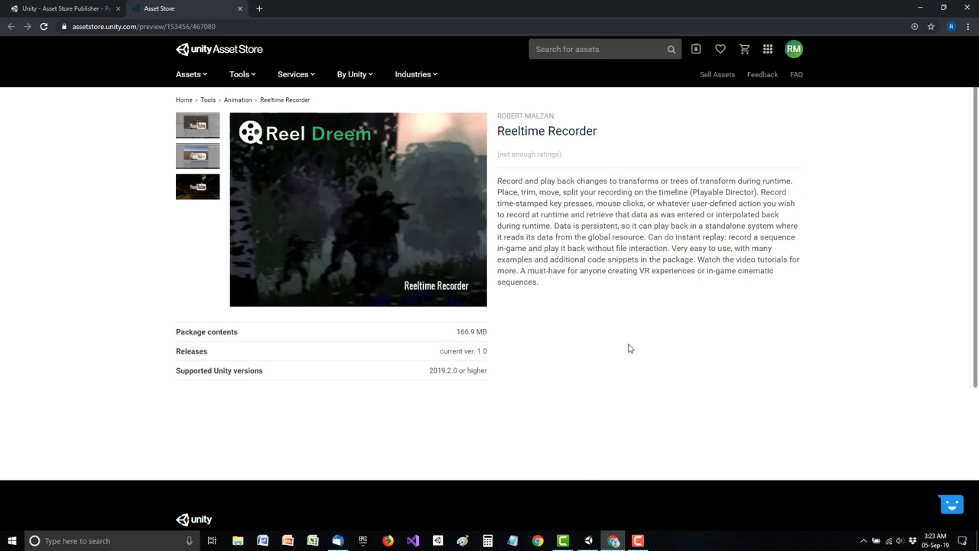
click(588, 541)
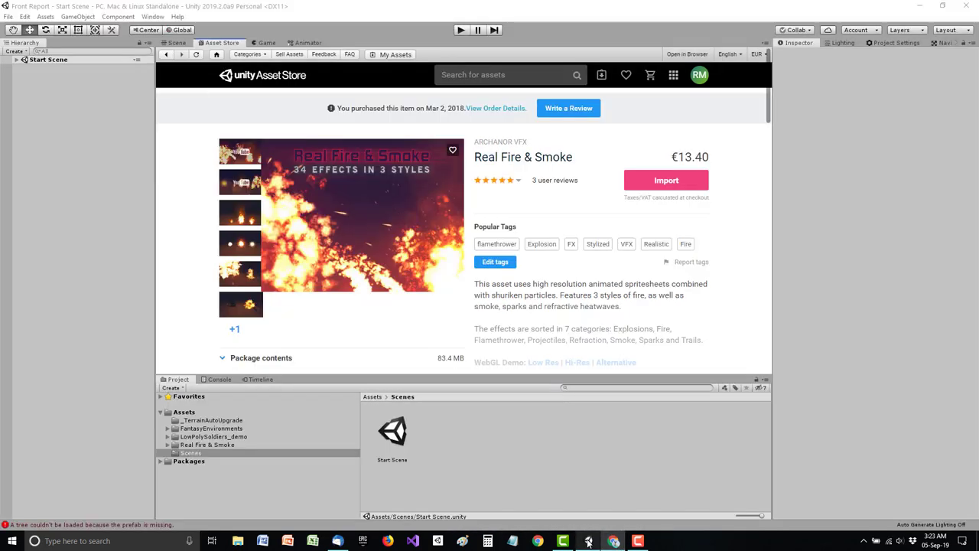
Import ReeltimeRecorder_1_0_0.unitypackage from disk as a custom package.
click(45, 16)
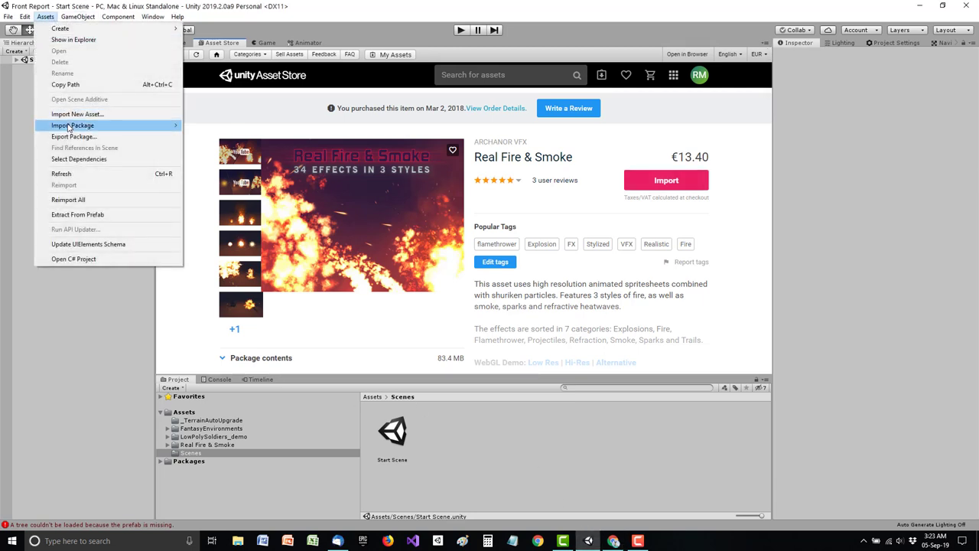
mouse_move(72, 125)
click(210, 125)
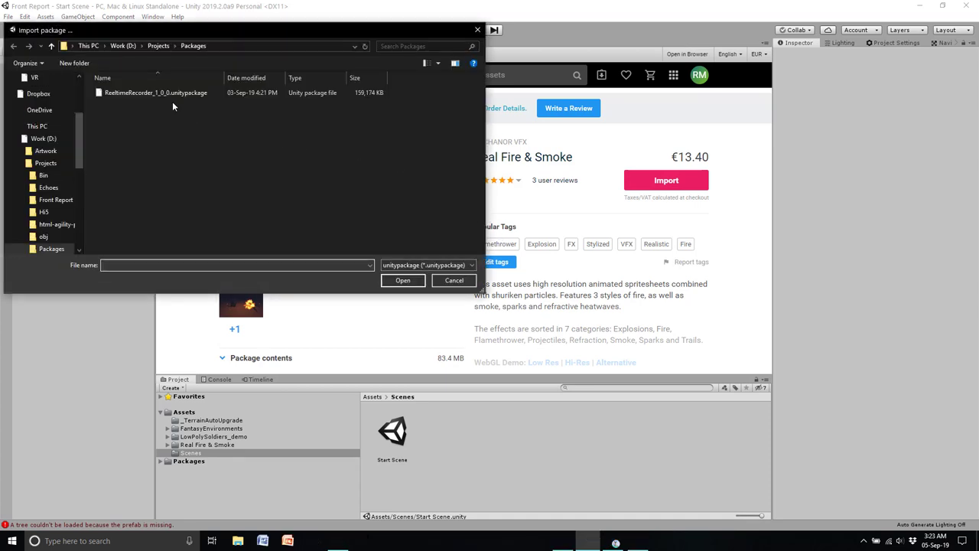
click(170, 93)
double_click(170, 94)
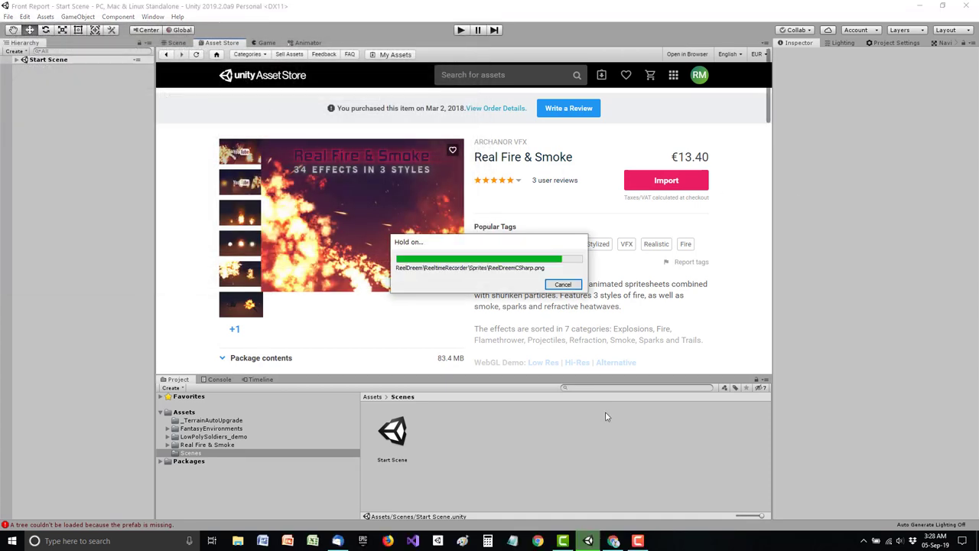
Duplicate DemoScene in FantasyEnvironments > Environments > Scenes.
click(167, 430)
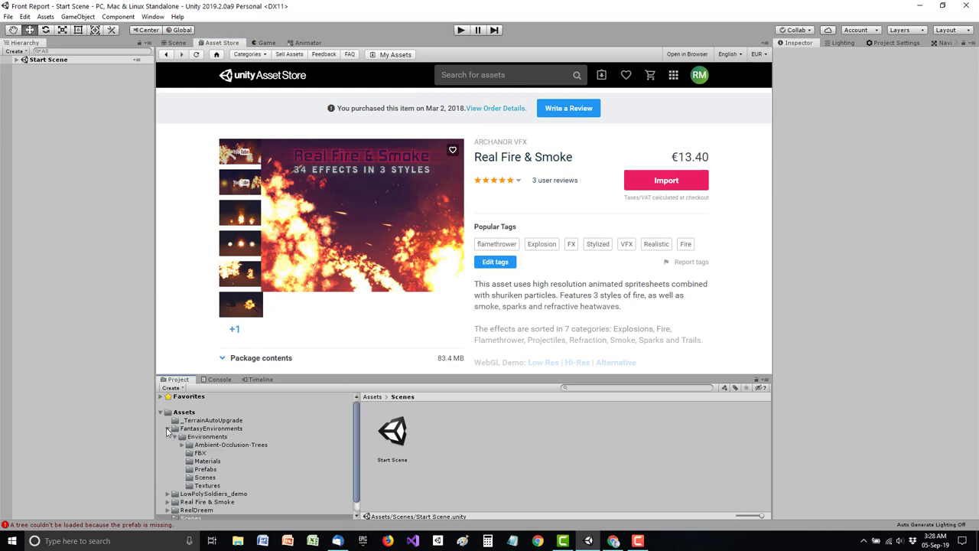
click(204, 469)
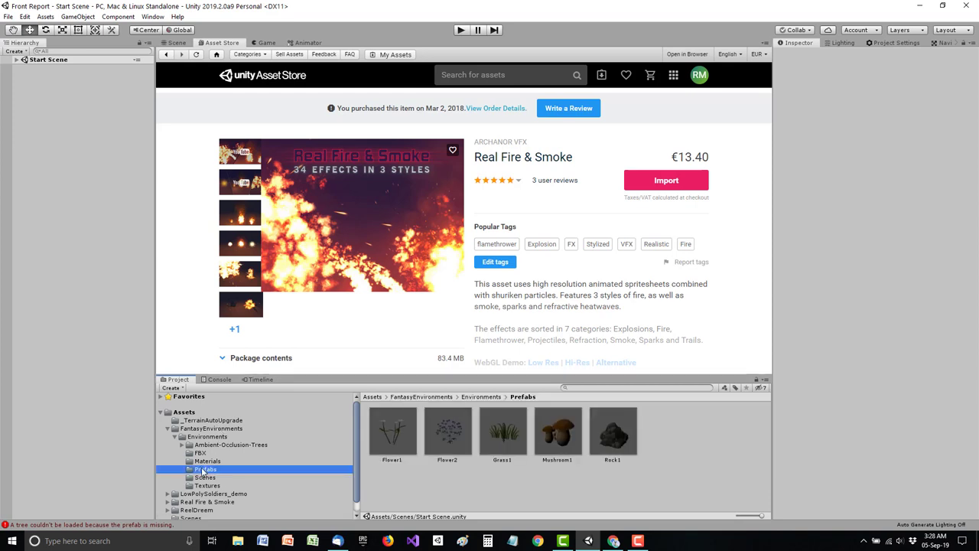
click(196, 437)
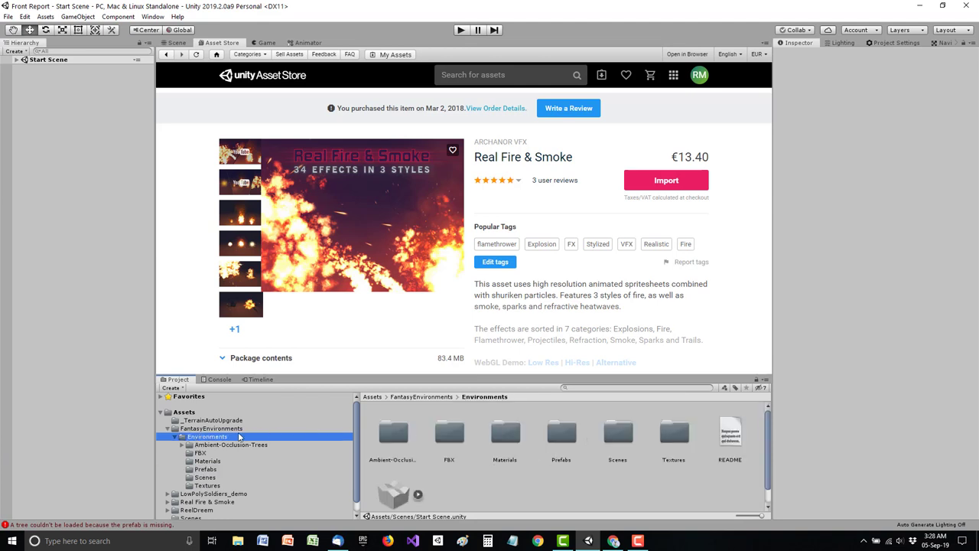
click(205, 478)
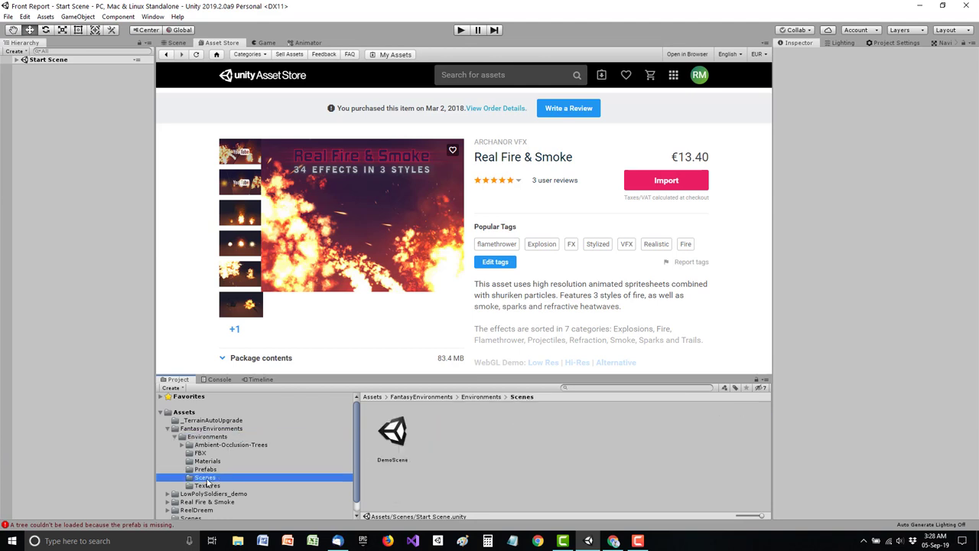
click(396, 433)
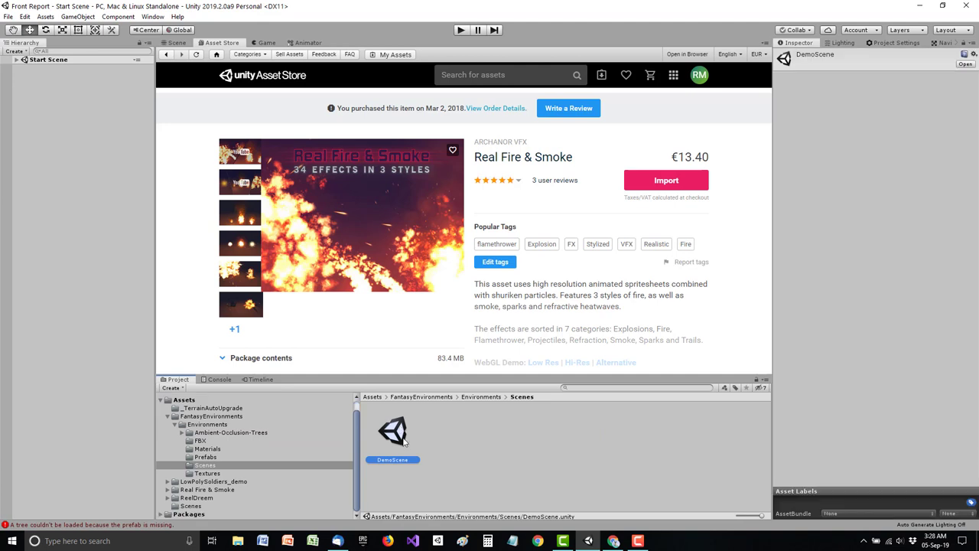
key(ctrl+d)
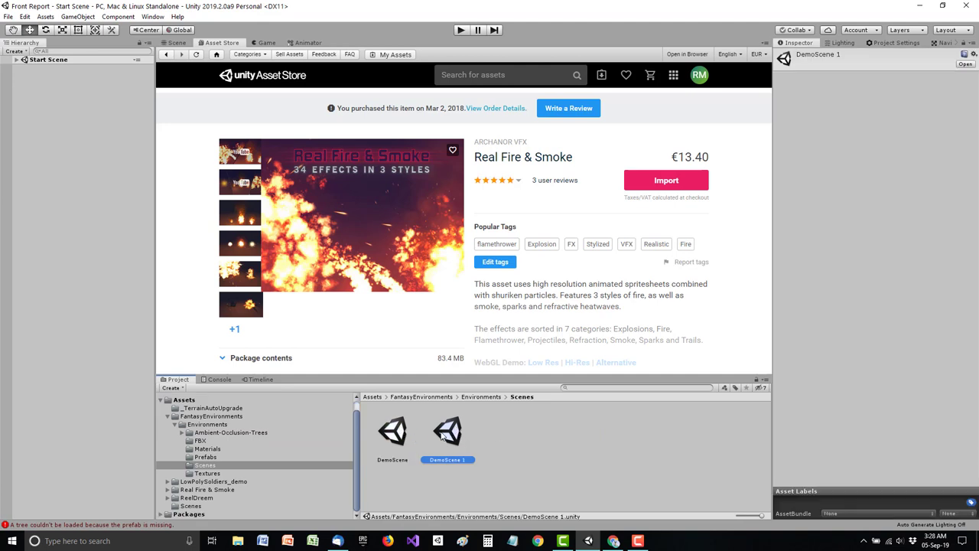
Move DemoScene 1 into Assets/Scenes and open it.
drag(433, 440, 227, 512)
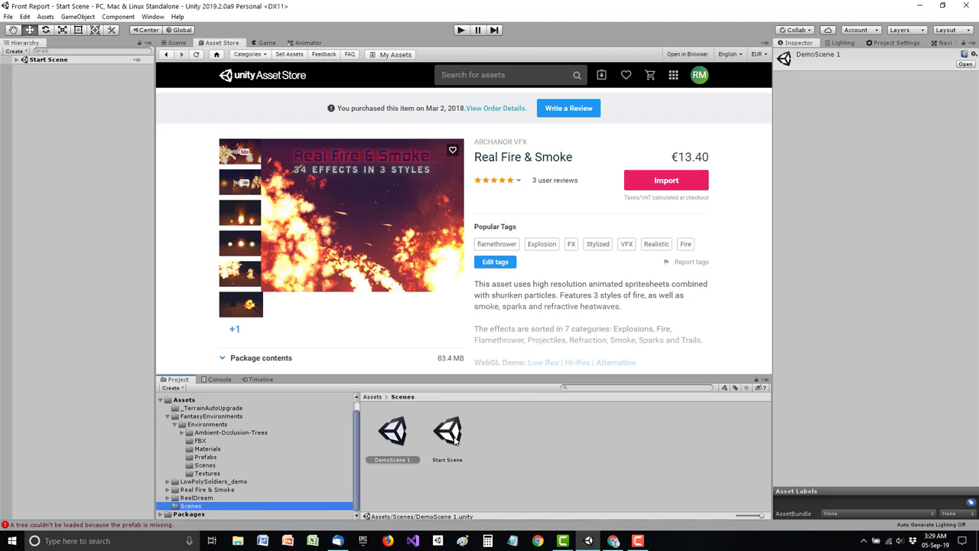
click(457, 442)
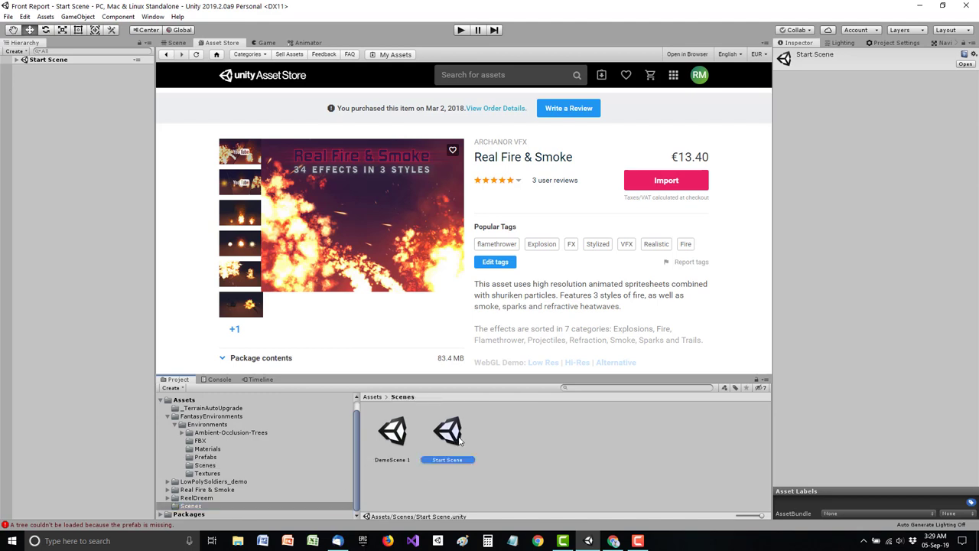
click(394, 441)
double_click(394, 441)
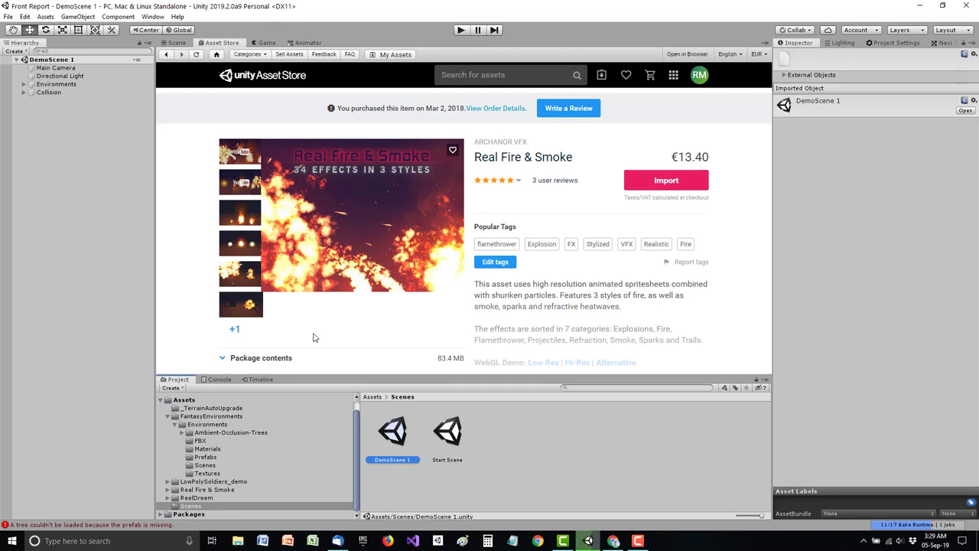
Open the Start Scene, answer the save prompt, and fly the Scene view to the dirt path.
click(175, 43)
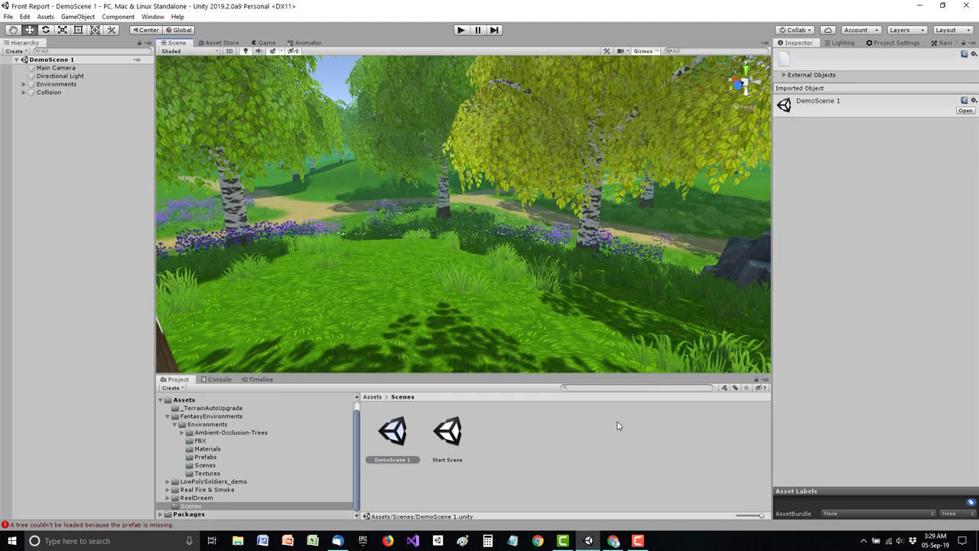
click(450, 434)
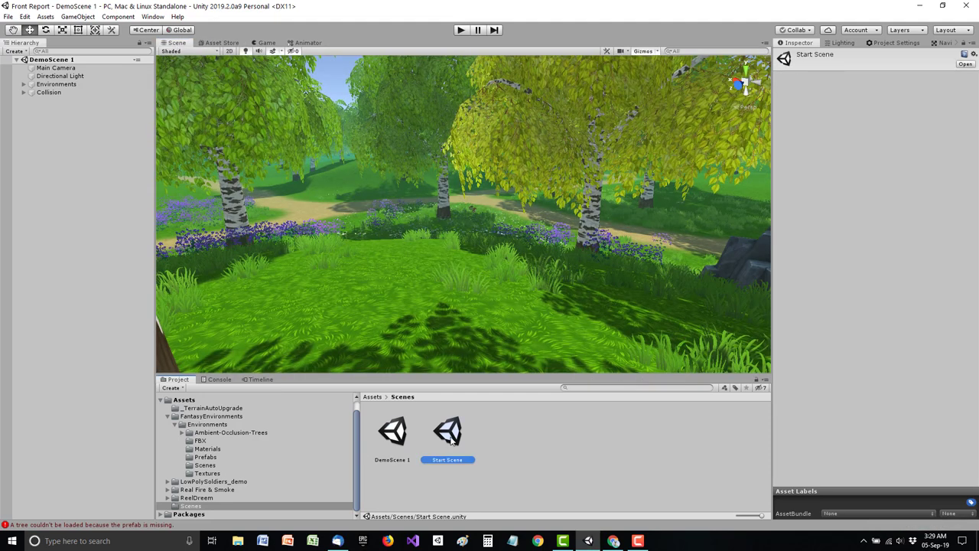
double_click(449, 434)
click(519, 291)
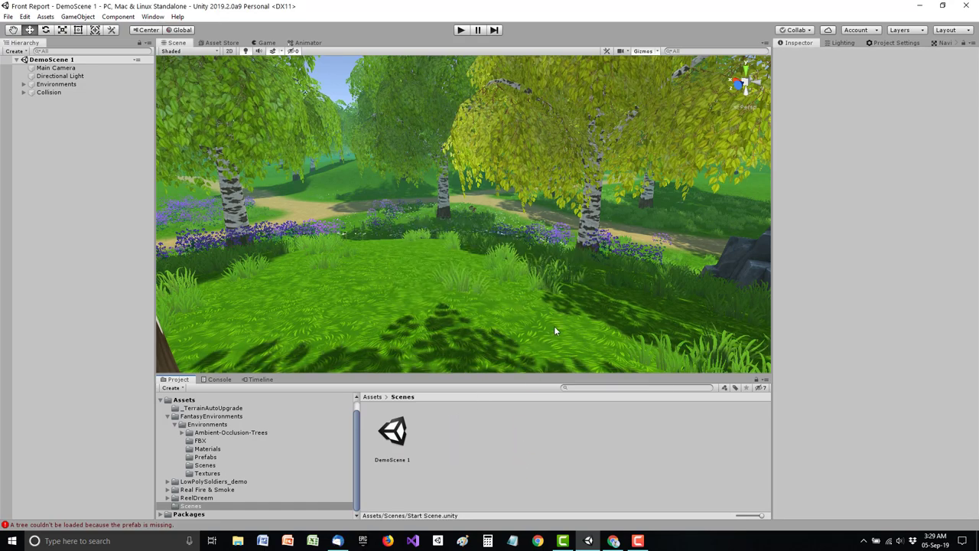
right_drag(564, 319, 373, 312)
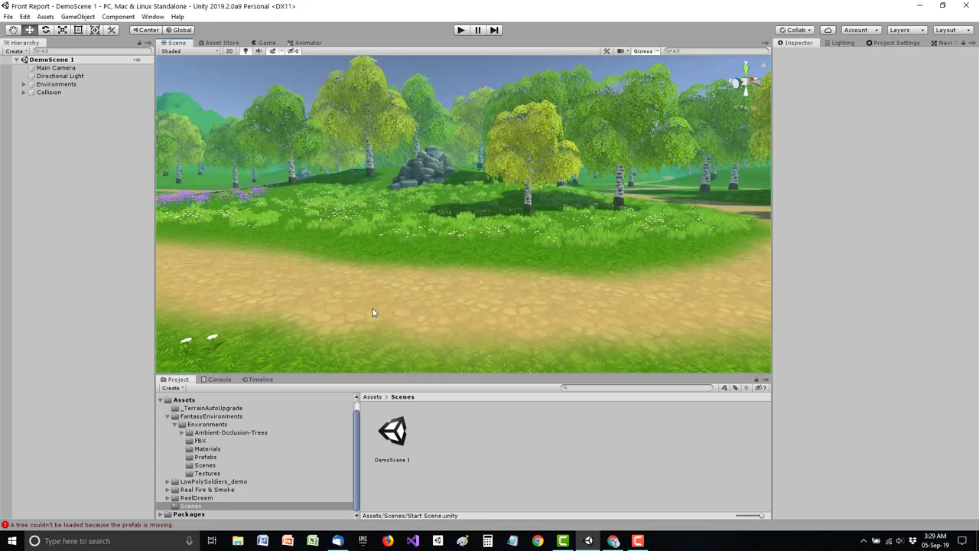
Place the Soldier_demo model from LowPolySoldiers_demo > models onto the dirt path.
click(169, 416)
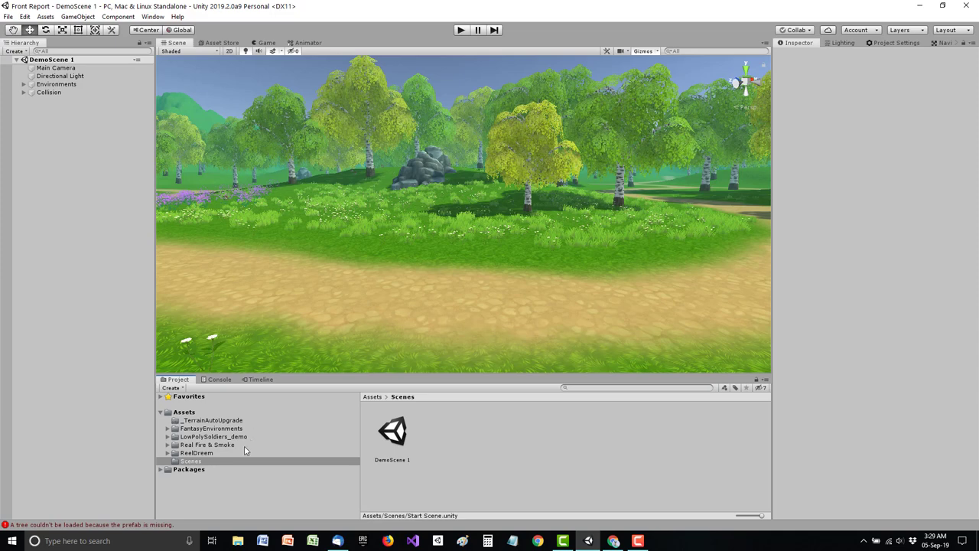
click(214, 436)
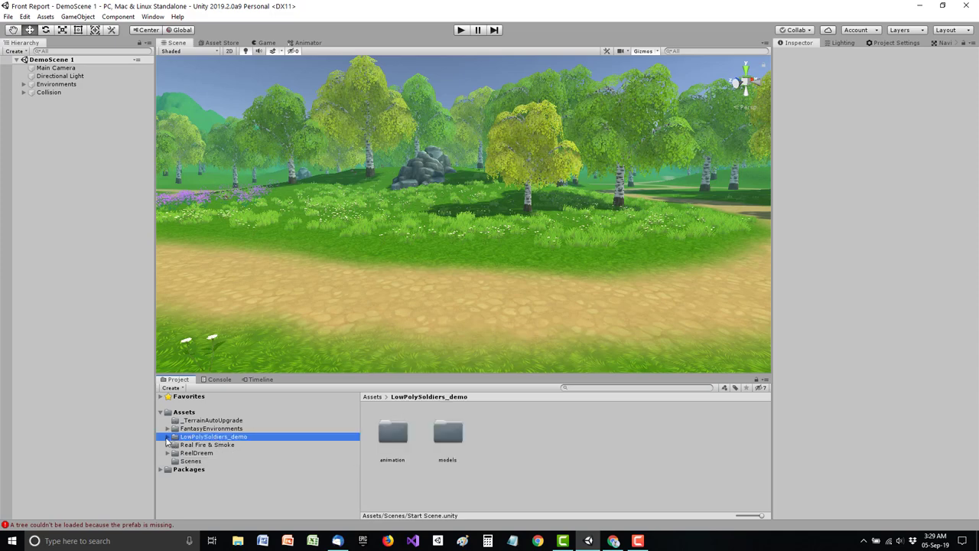
click(168, 437)
click(168, 454)
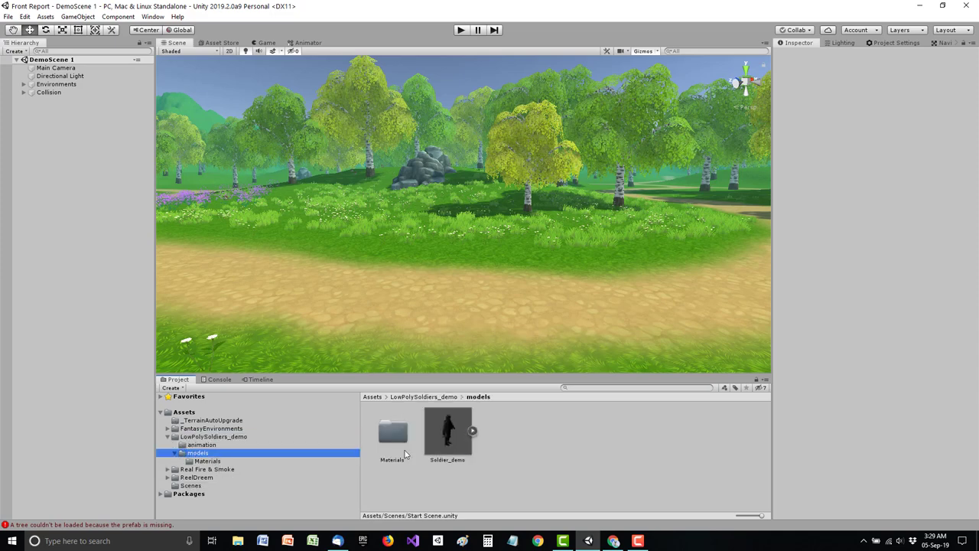
drag(450, 436, 472, 314)
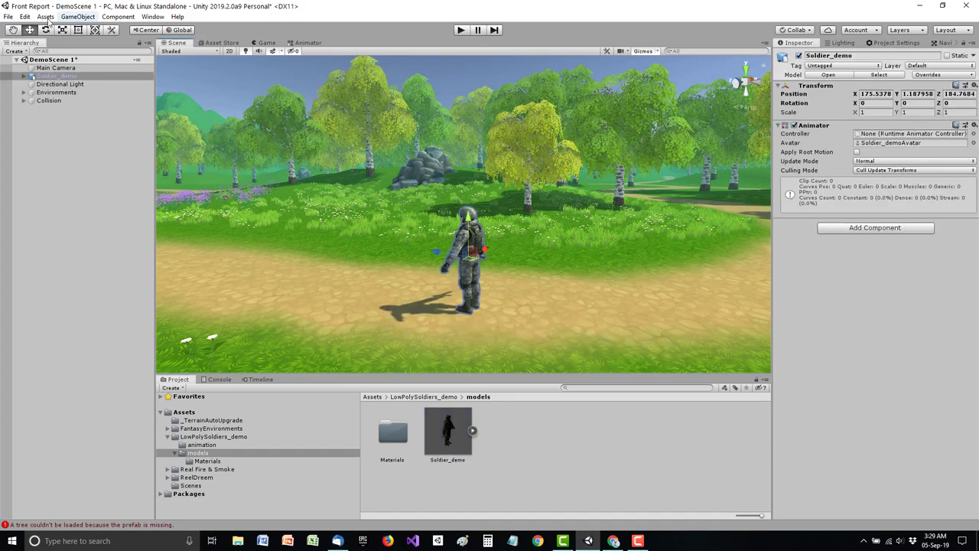
Rotate the soldier about Y to 54.234 so his back faces the view, and select him.
click(45, 29)
drag(495, 269, 534, 264)
click(487, 144)
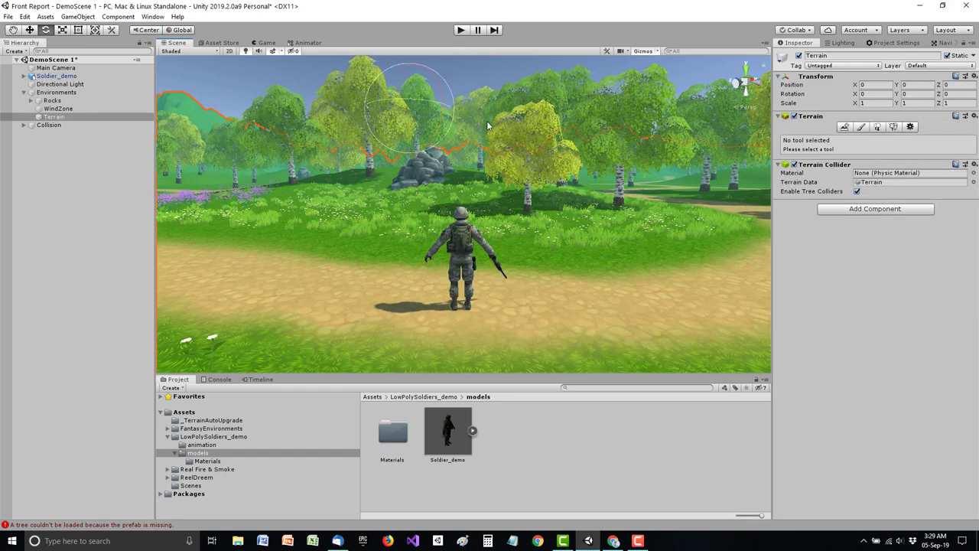
click(461, 70)
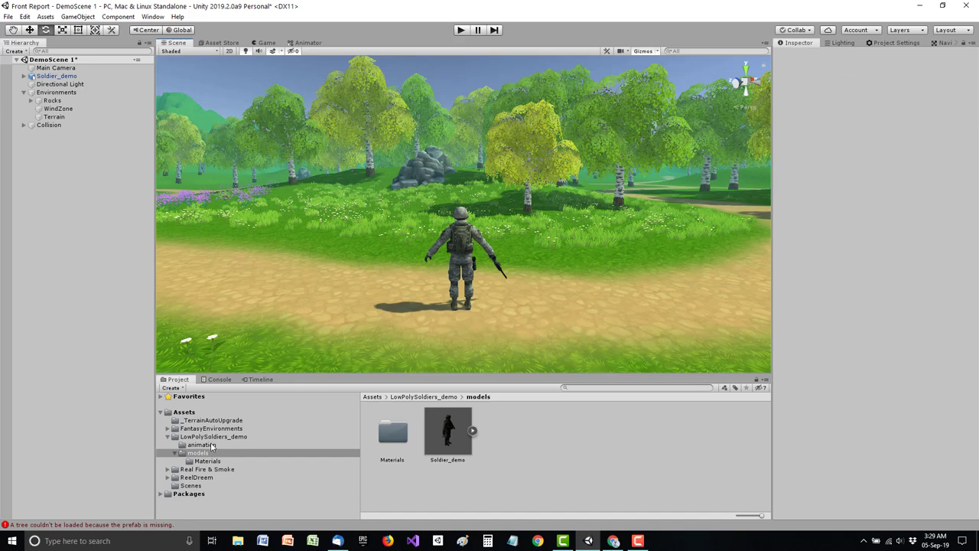
click(57, 76)
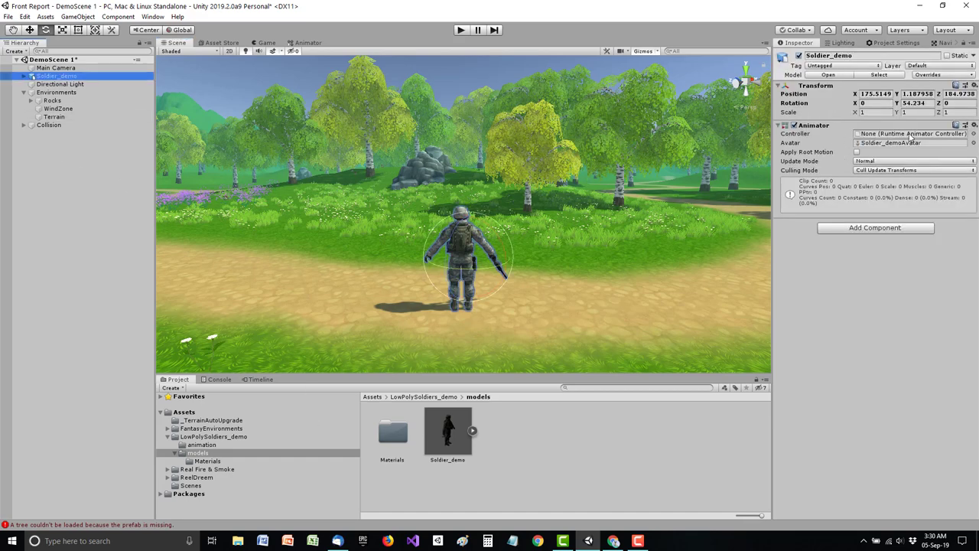
Create a 'Soldier Animator Controller' in models and assign it to Soldier_demo's Animator.
right_click(513, 446)
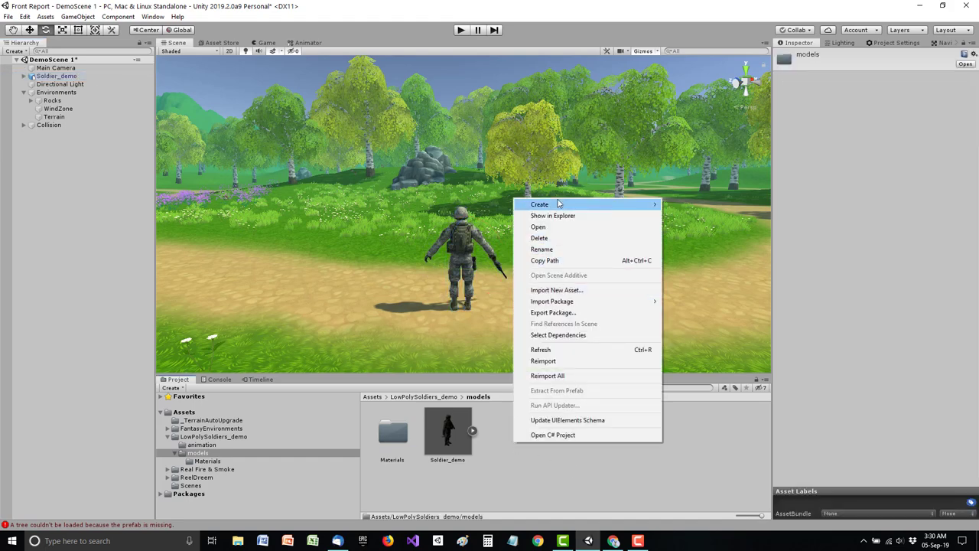
mouse_move(599, 205)
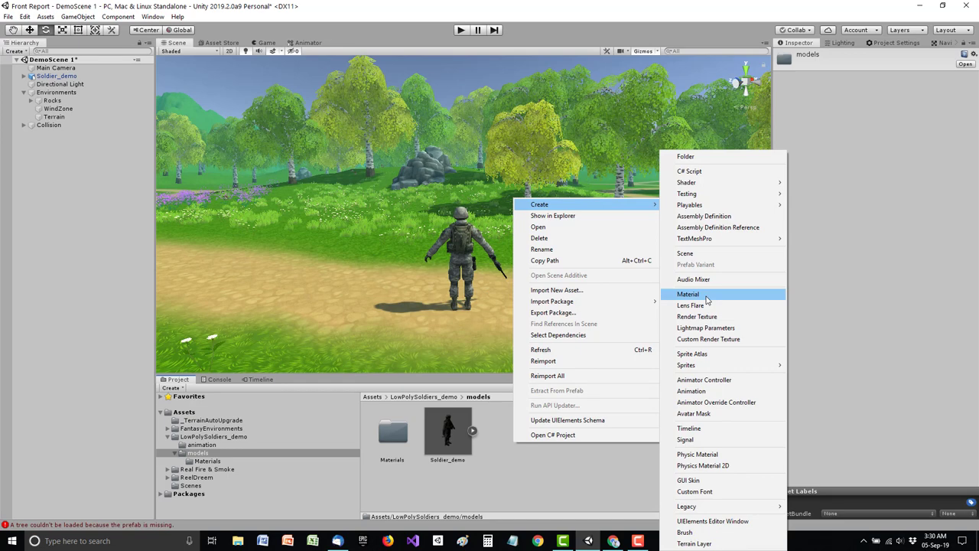
click(703, 379)
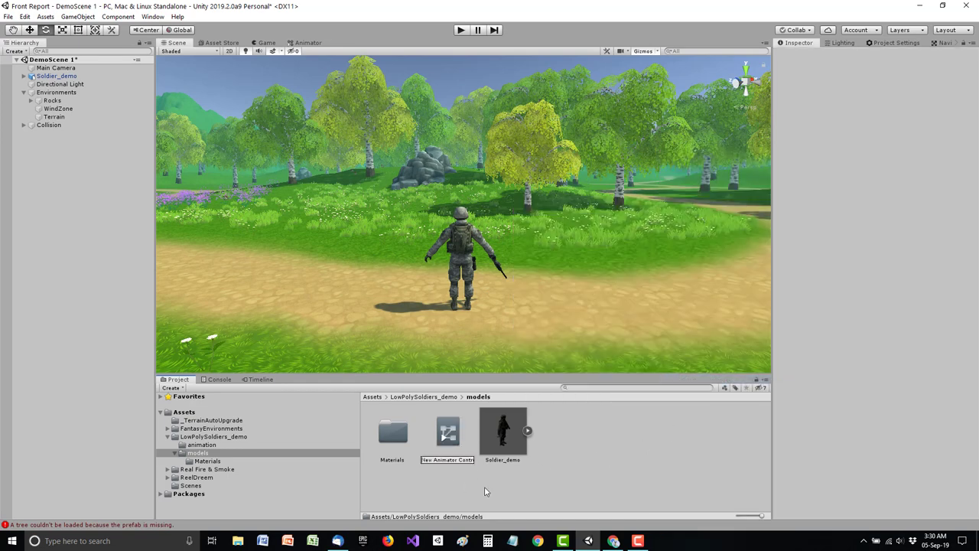
text(Soldier)
text(b)
key(BackSpace)
key(Return)
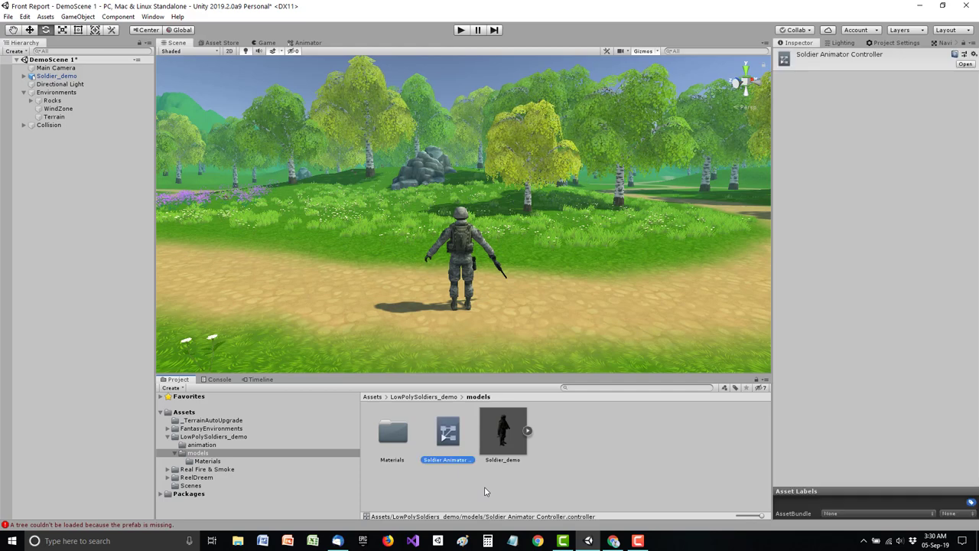
click(58, 77)
drag(449, 444, 878, 133)
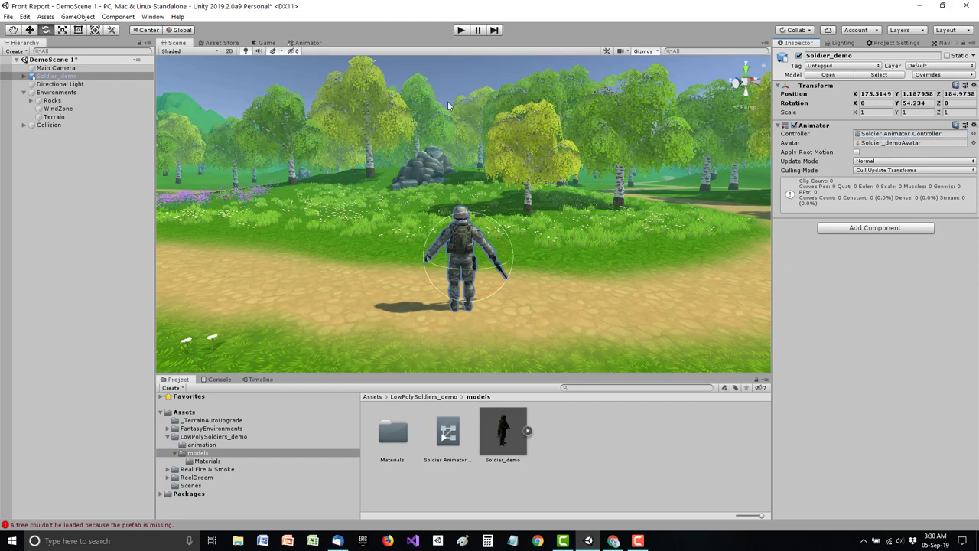
Add demo_combat_idle, demo_combat_run and demo_combat_shoot clips as states, idle as default.
click(314, 43)
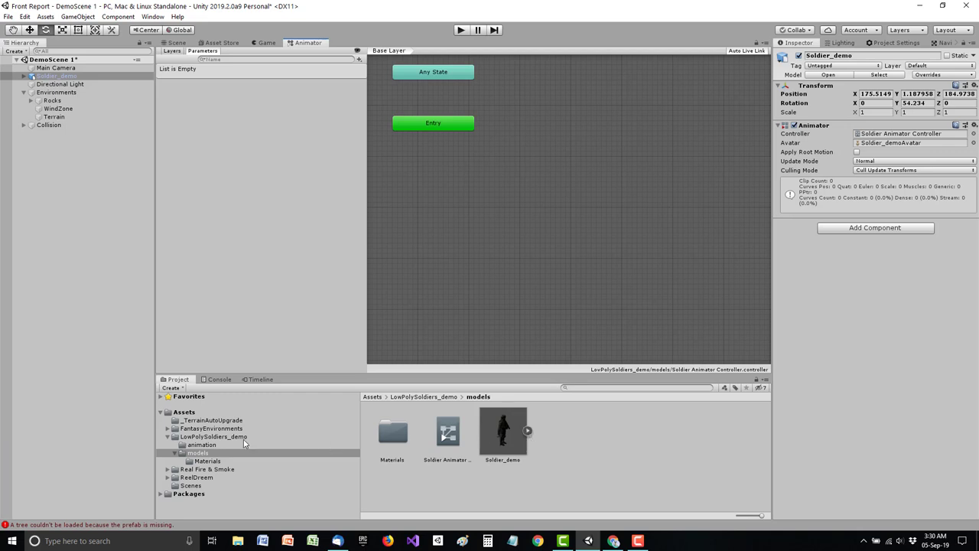
click(211, 446)
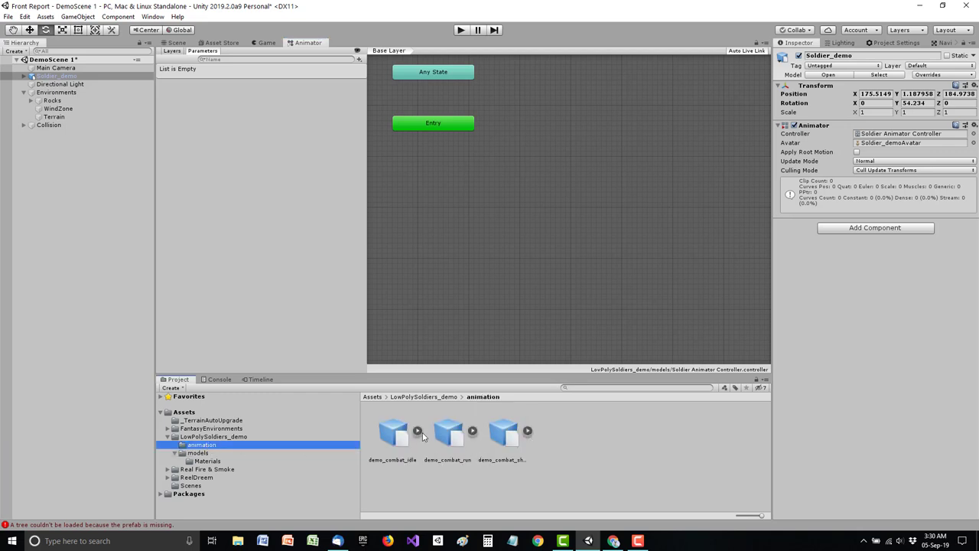
click(419, 431)
click(582, 430)
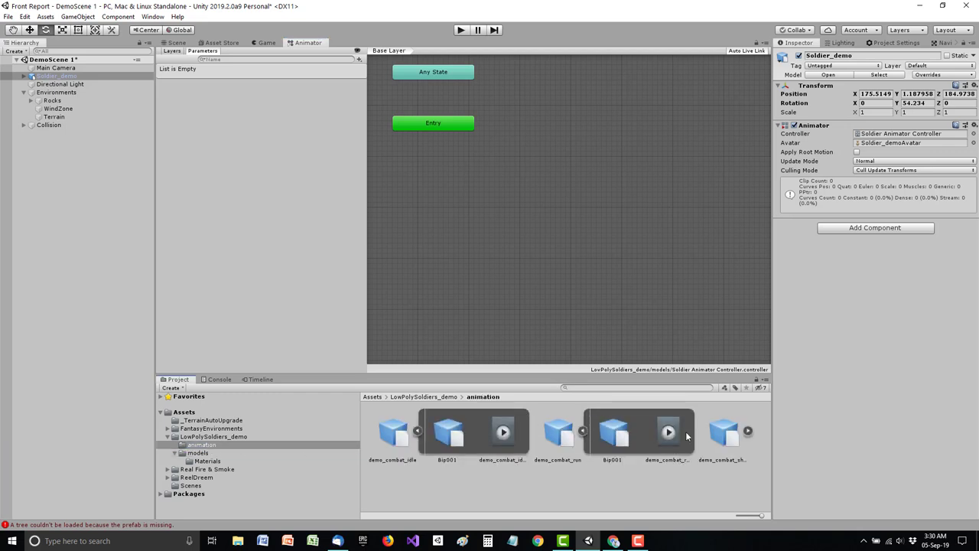
click(748, 431)
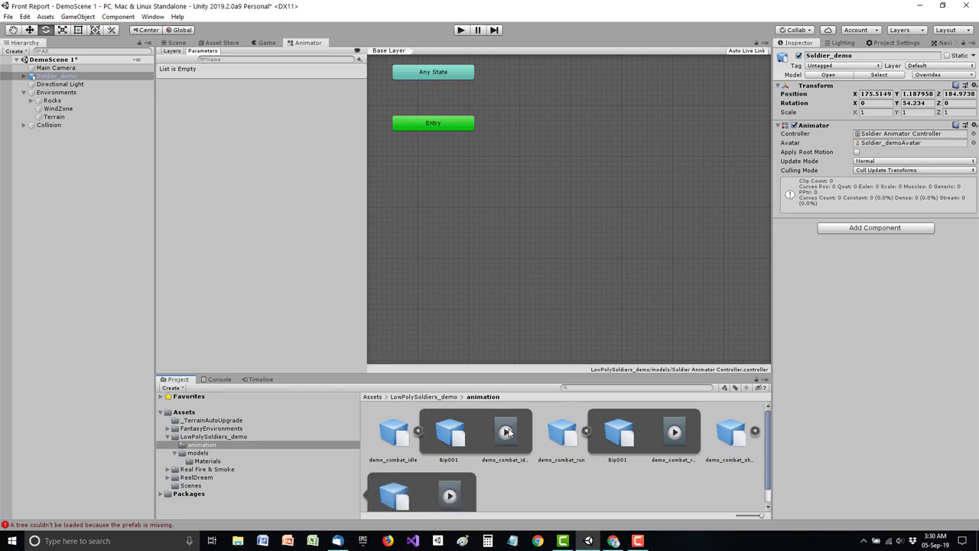
drag(506, 432, 531, 238)
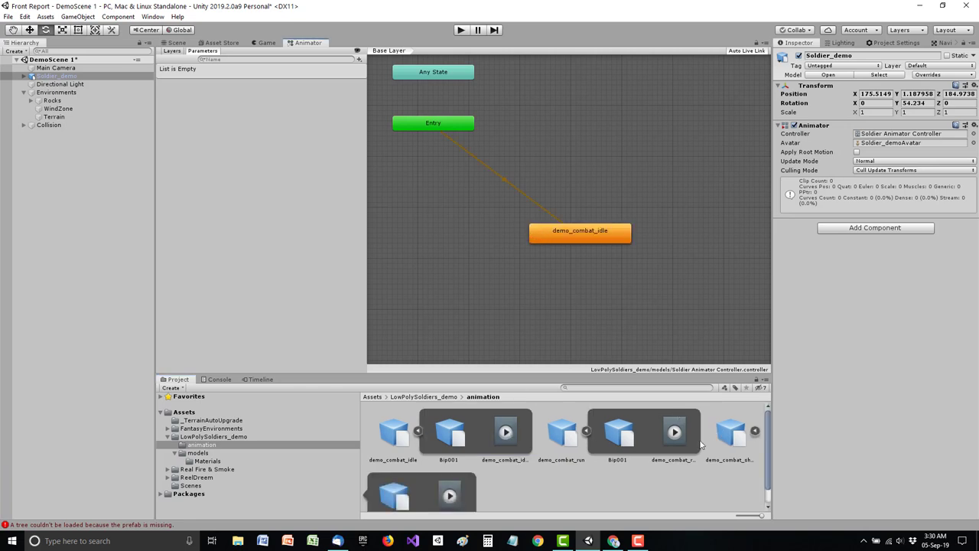
drag(688, 441, 671, 256)
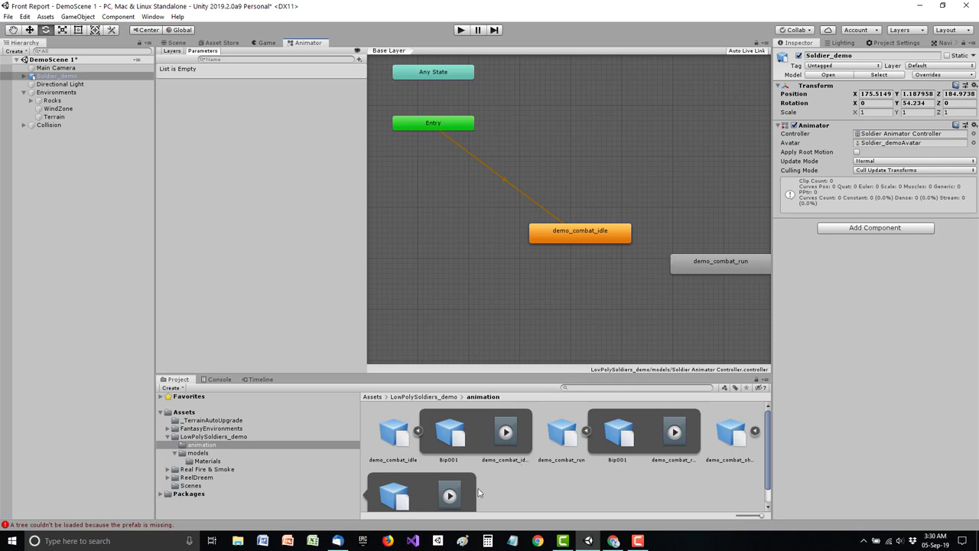
click(457, 501)
drag(459, 470, 566, 321)
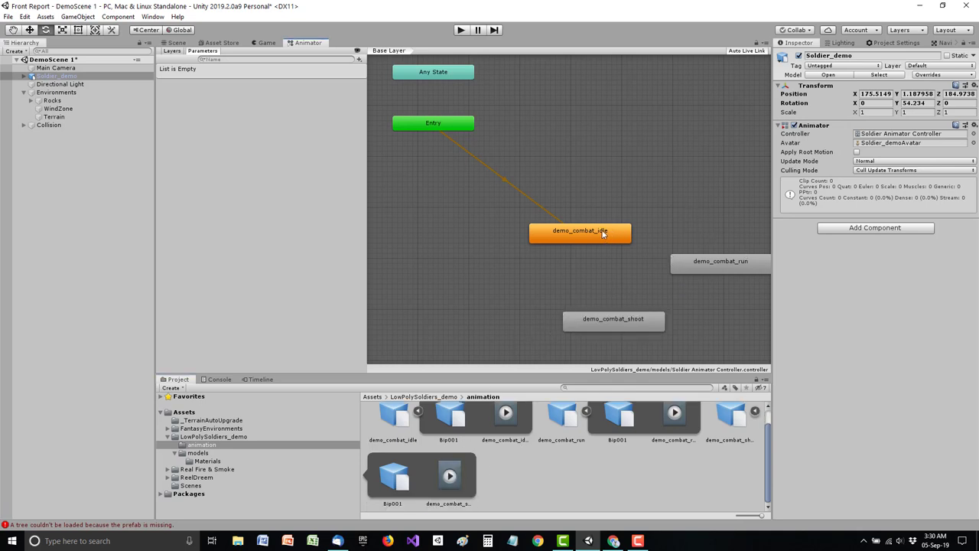
Arrange the nodes: idle beside Entry, run in the middle, shoot below run.
drag(603, 234, 583, 145)
drag(418, 123, 419, 153)
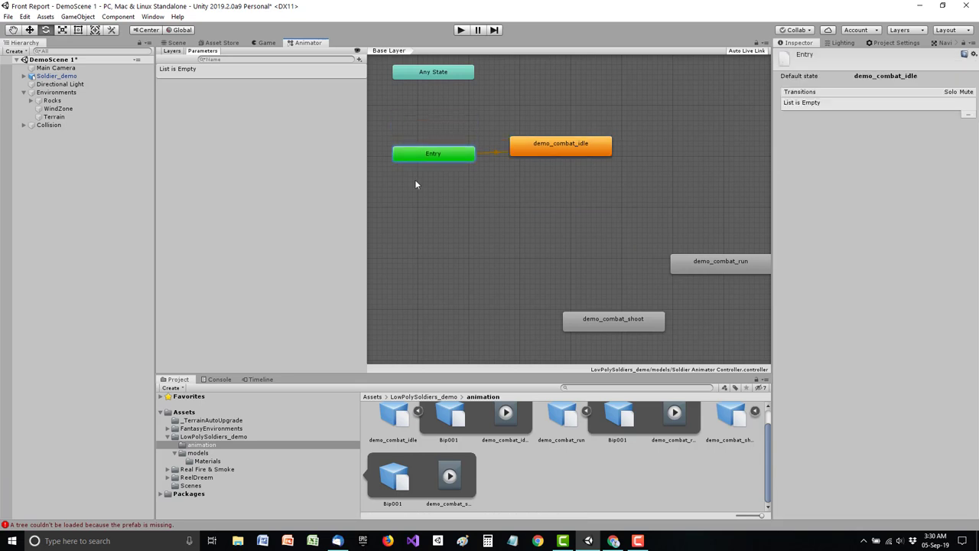
drag(412, 195, 410, 215)
drag(558, 148, 534, 209)
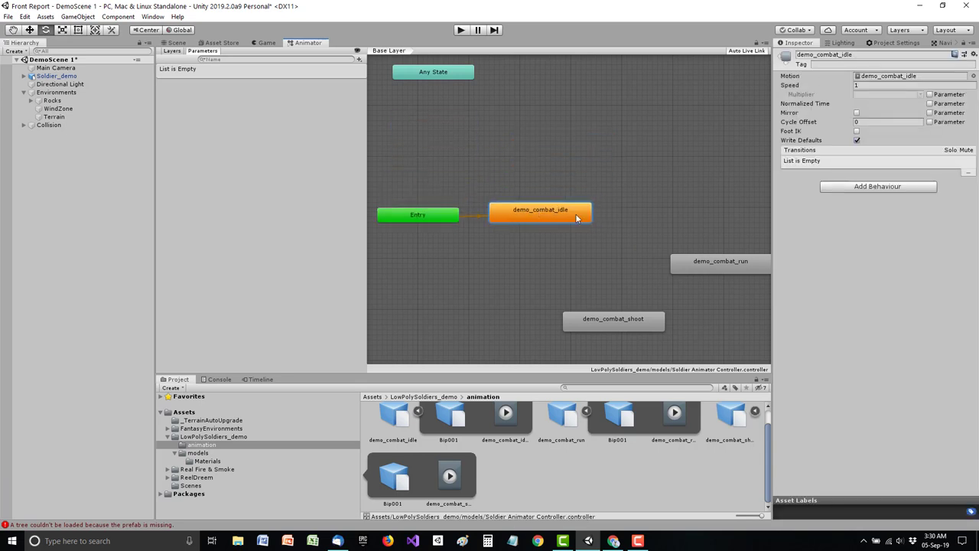
drag(745, 267, 697, 161)
drag(640, 324, 697, 253)
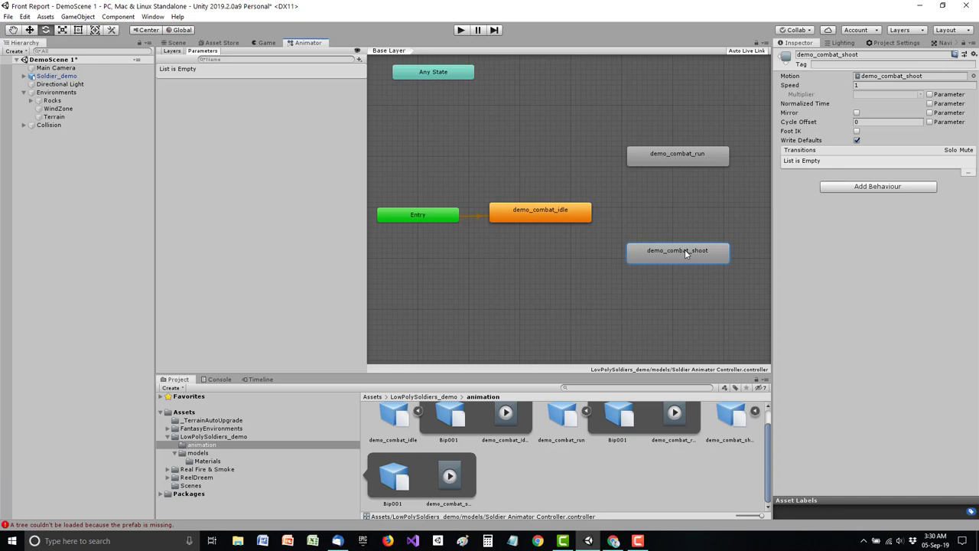
right_click(532, 212)
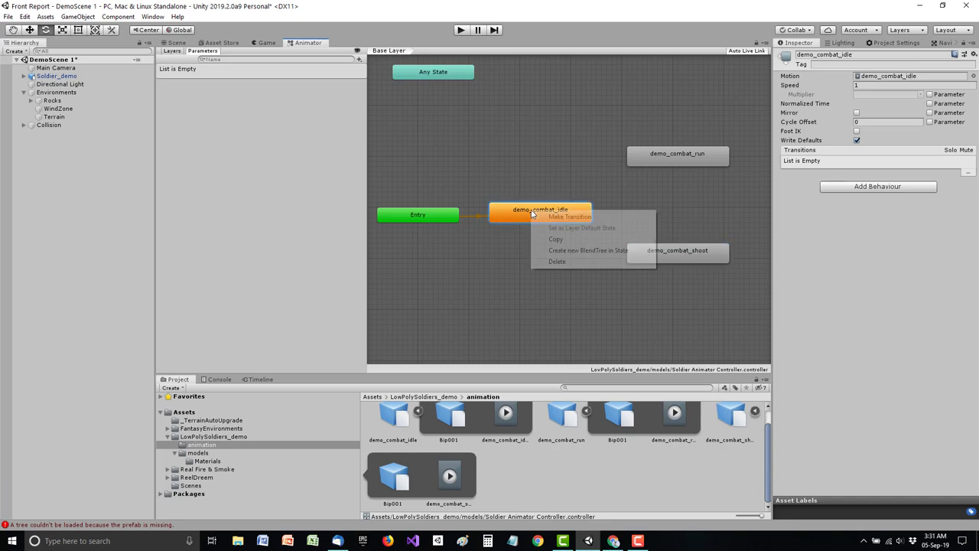
Add a ShootTrigger trigger parameter and an IsWalking bool parameter.
click(564, 157)
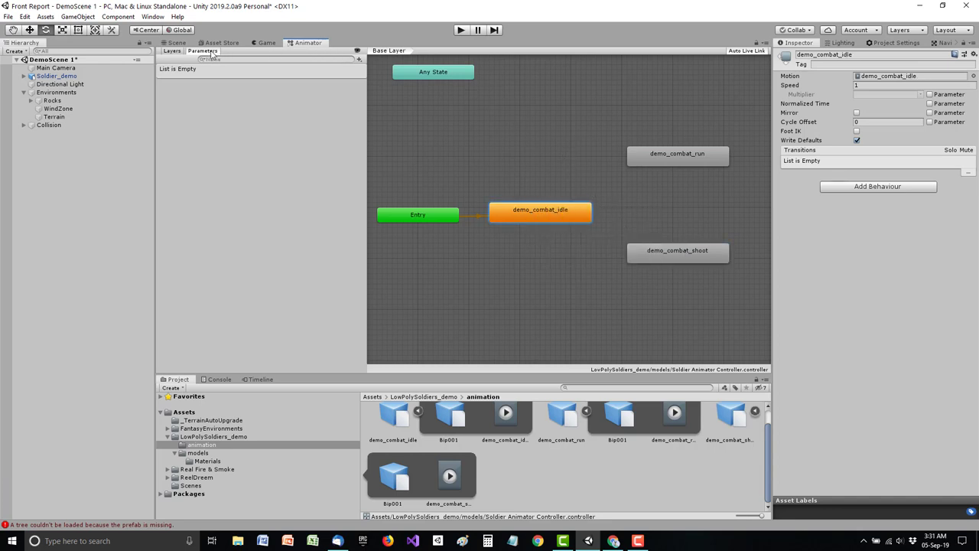
click(359, 61)
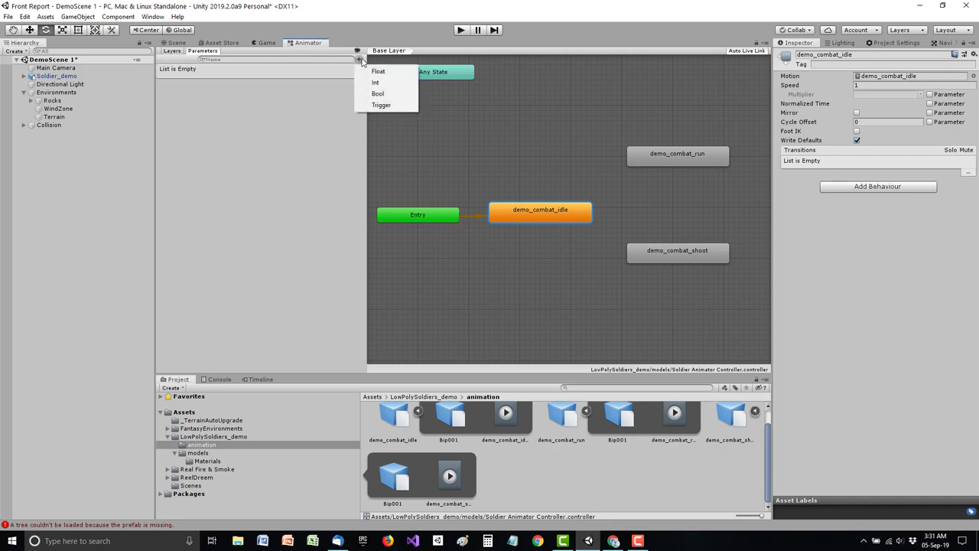
click(380, 105)
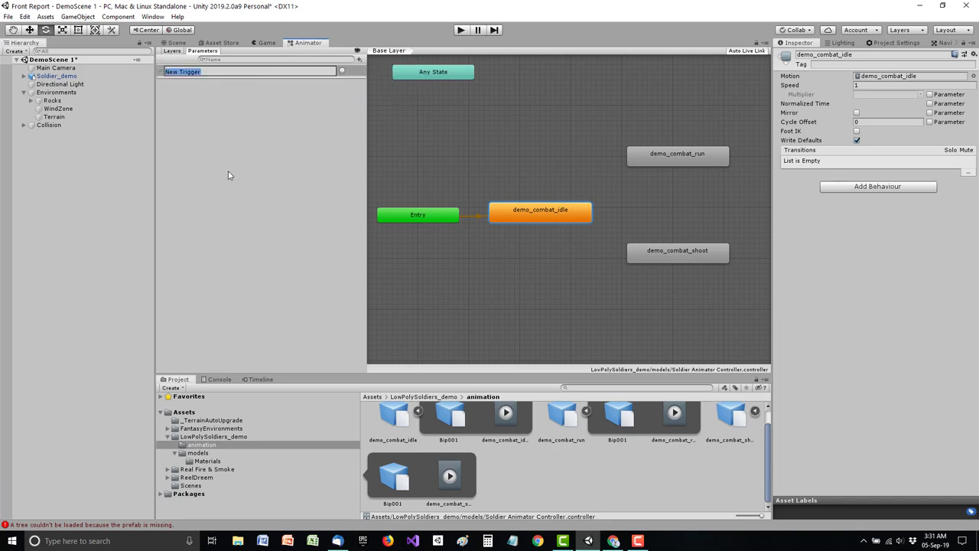
text(ShootTrigger)
key(Return)
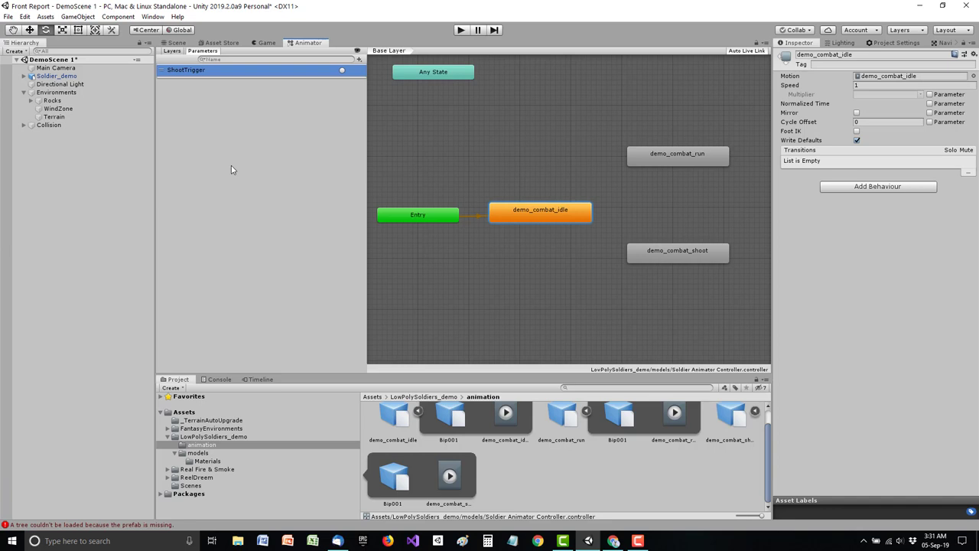
click(359, 59)
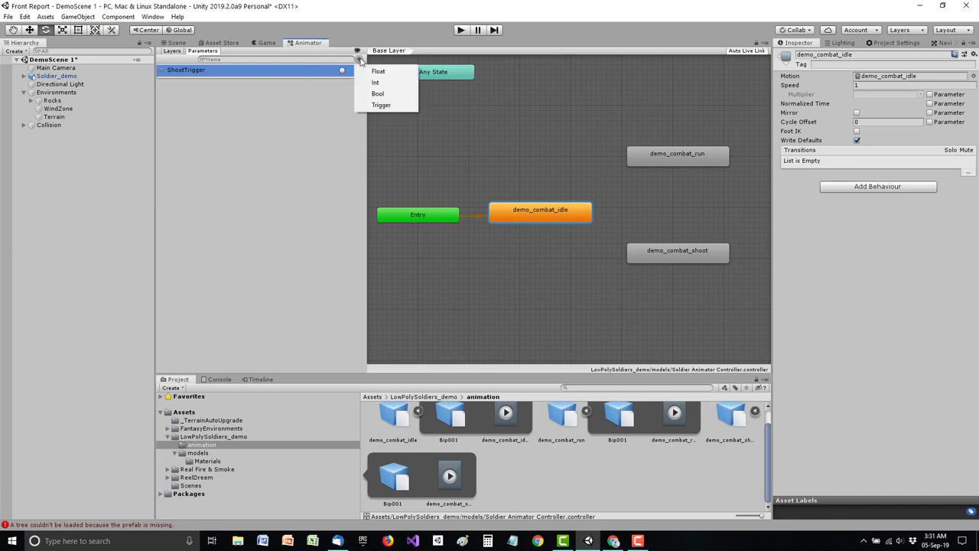
click(383, 94)
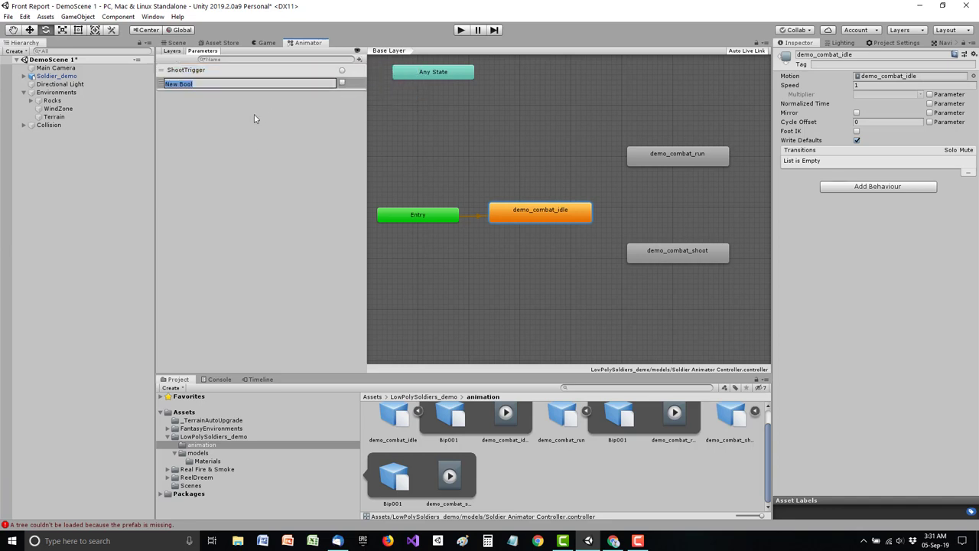
text(IsWalking)
key(Return)
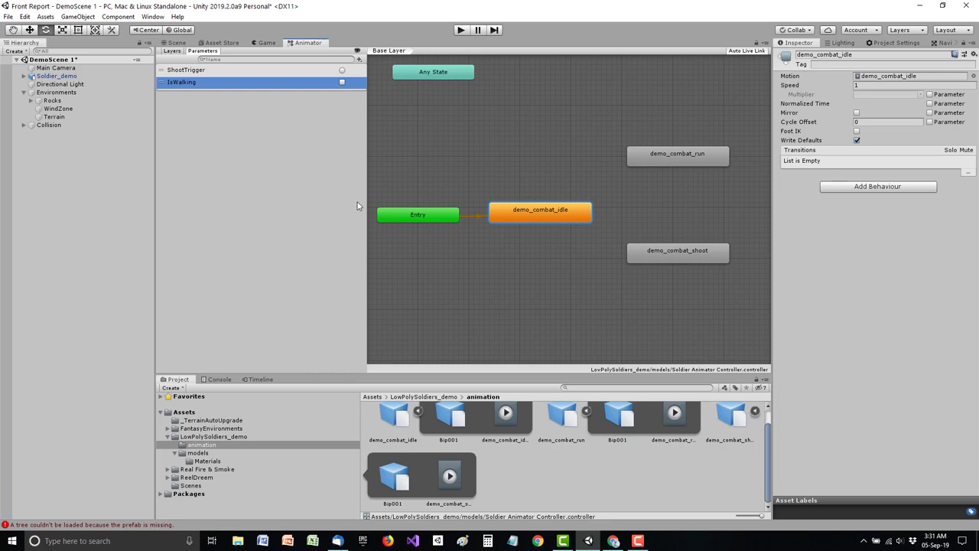
Make an idle-to-run transition with condition IsWalking true.
right_click(542, 212)
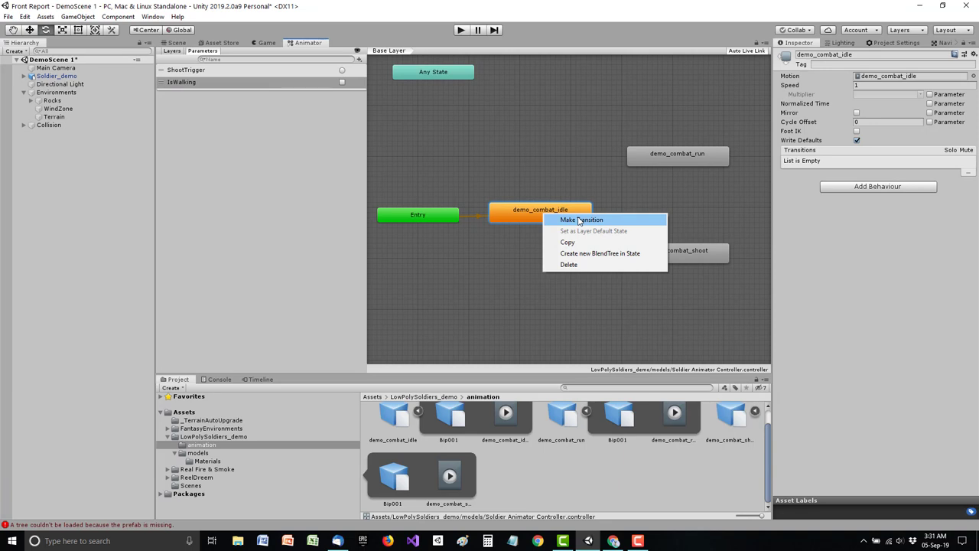
click(580, 221)
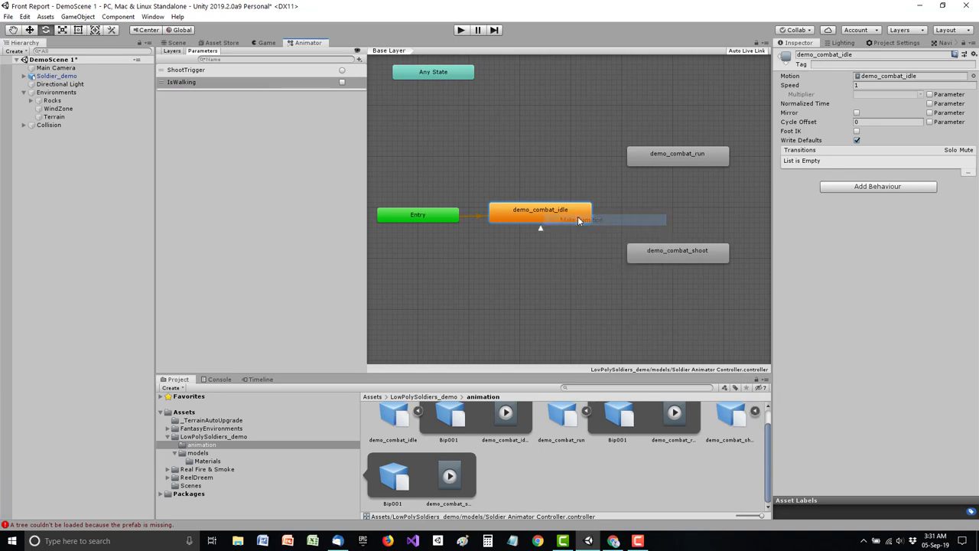
click(668, 156)
click(614, 185)
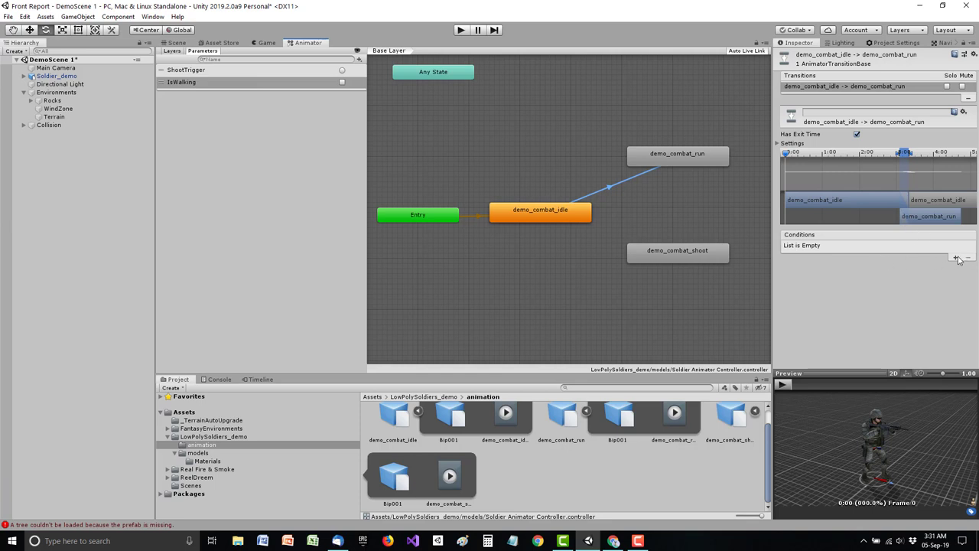
click(955, 258)
click(865, 247)
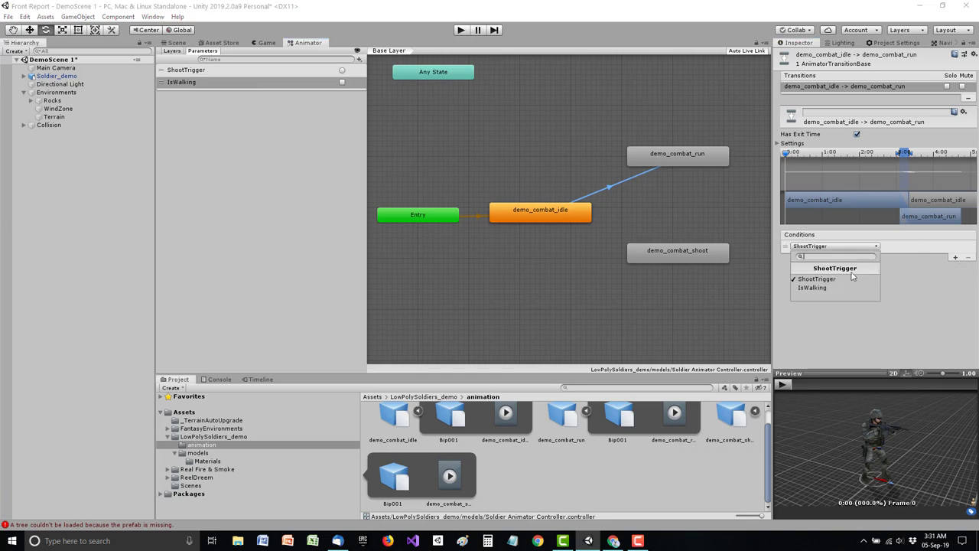
click(845, 287)
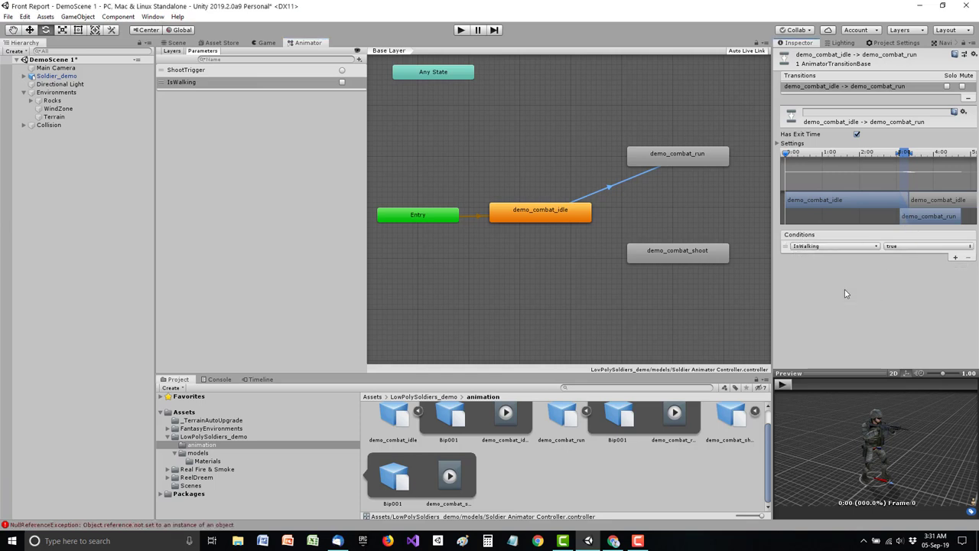
Make a run-to-idle transition with condition IsWalking false.
right_click(663, 153)
click(682, 158)
click(533, 214)
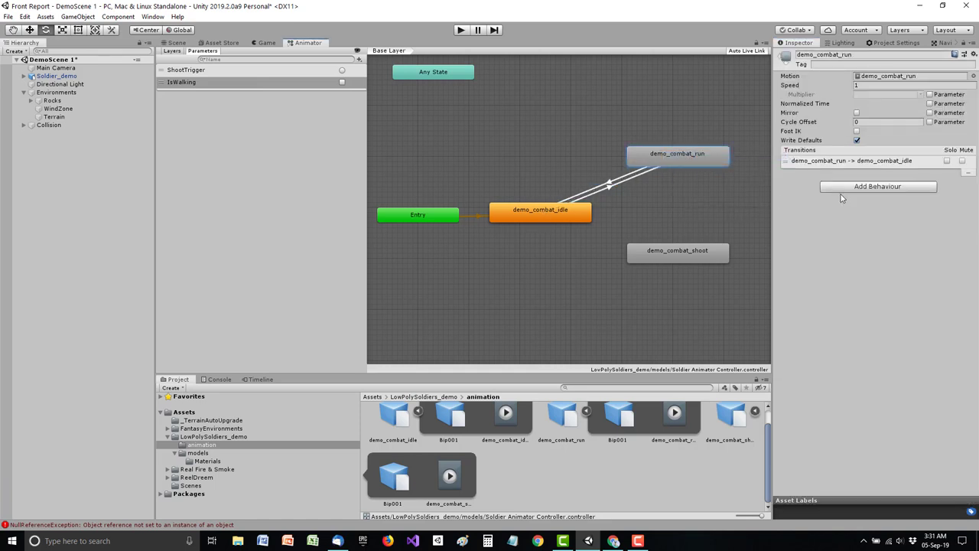
click(618, 183)
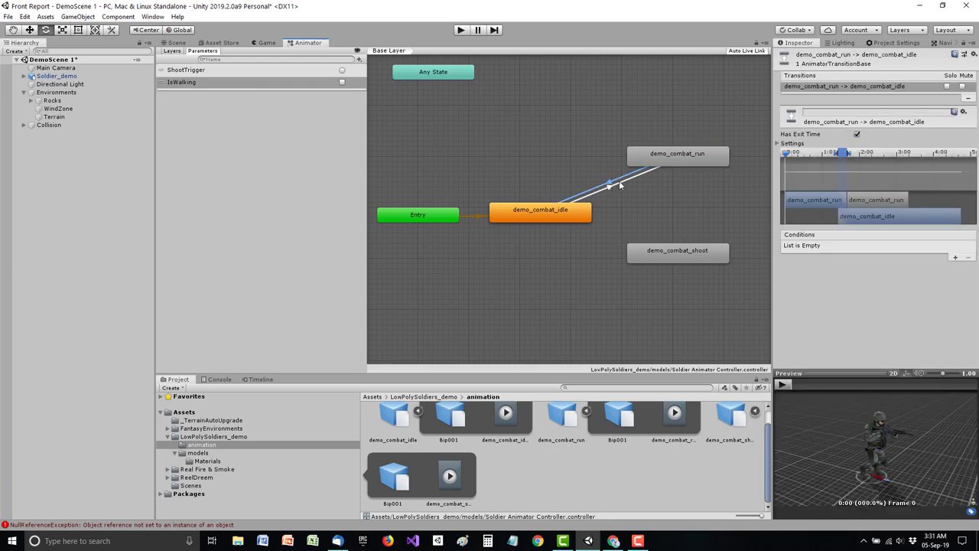
click(956, 258)
click(849, 247)
click(836, 287)
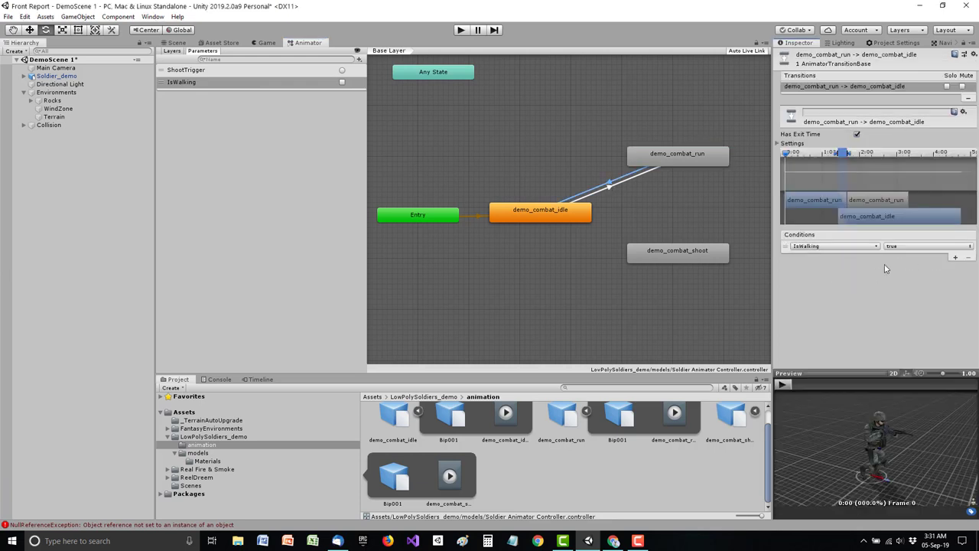
click(918, 247)
click(915, 268)
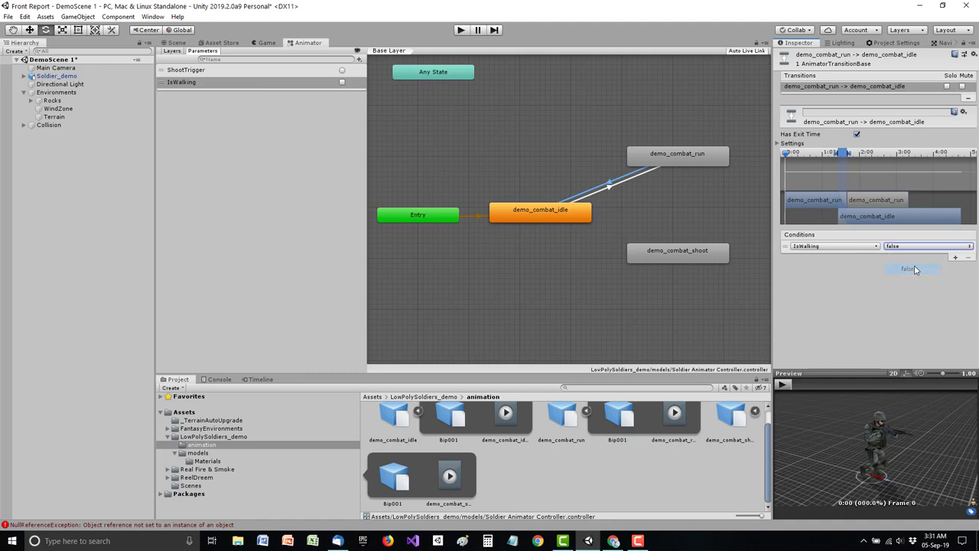
Turn off Has Exit Time on both idle–run transitions.
click(857, 135)
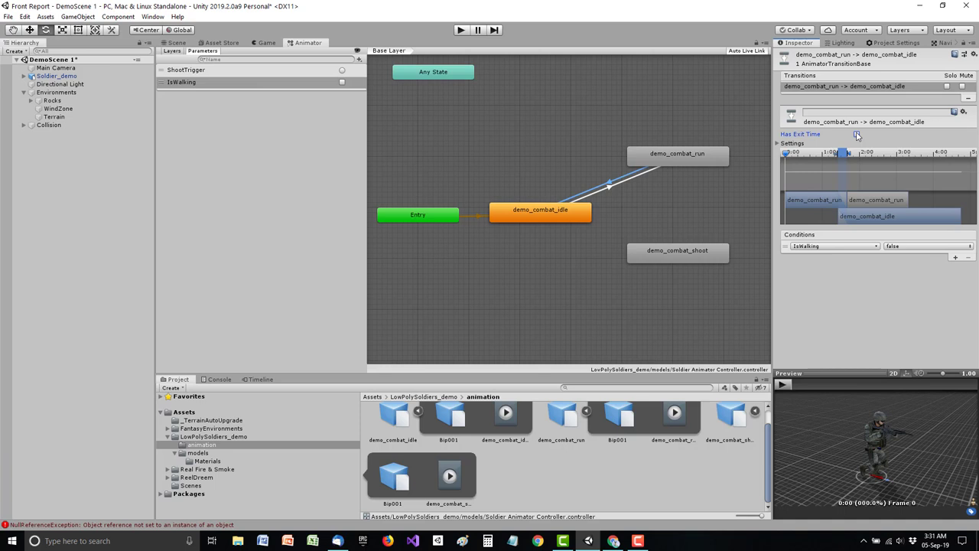
click(613, 185)
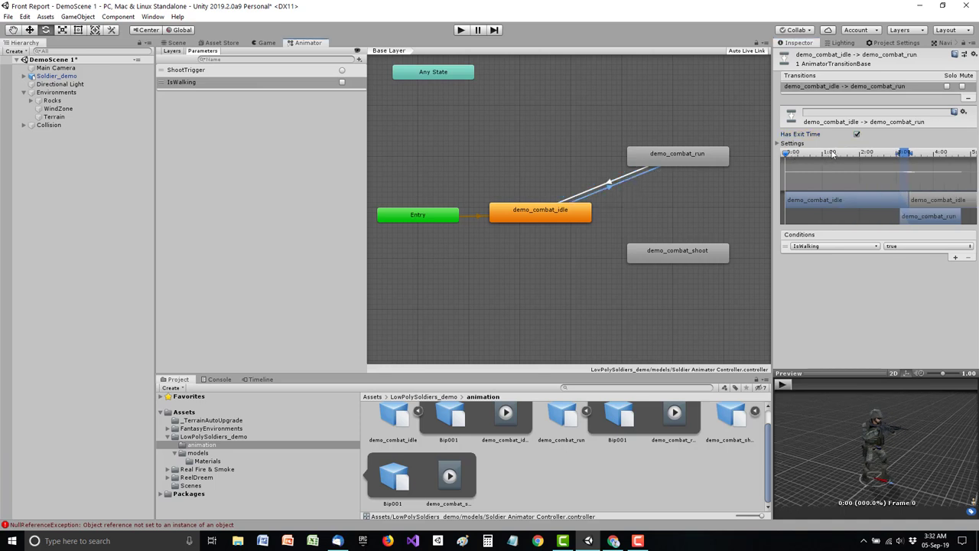
click(857, 134)
Create an idle-to-shoot transition triggered by ShootTrigger, with Has Exit Time turned off.
right_click(562, 212)
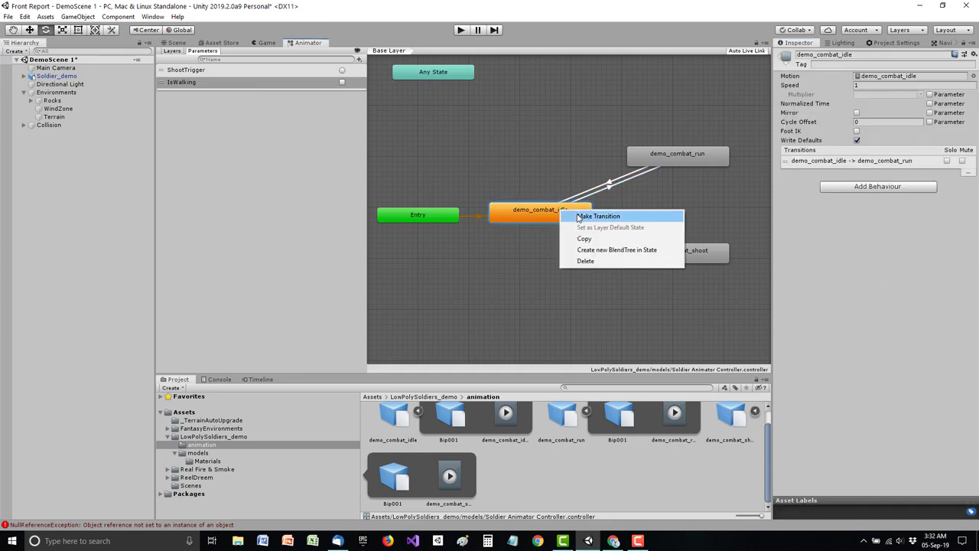
click(578, 216)
click(672, 256)
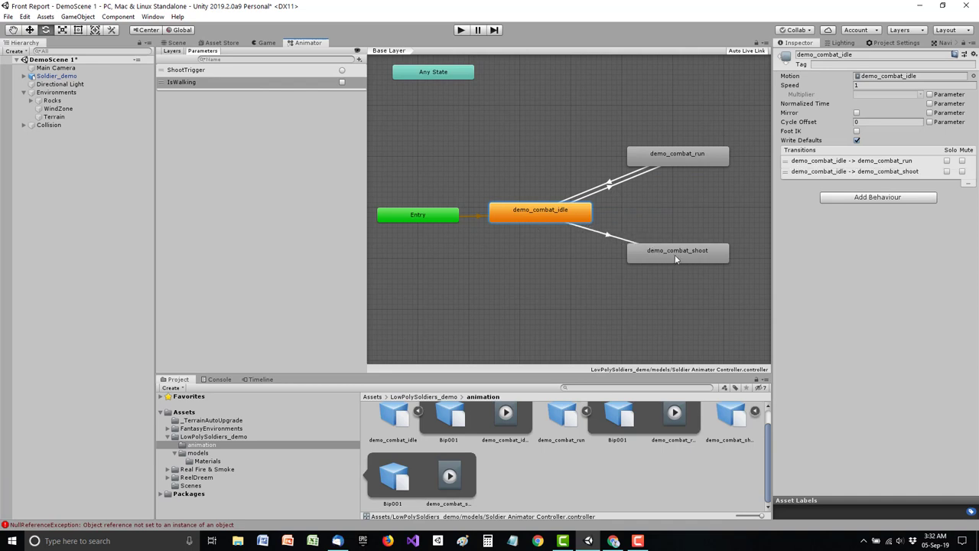
click(617, 238)
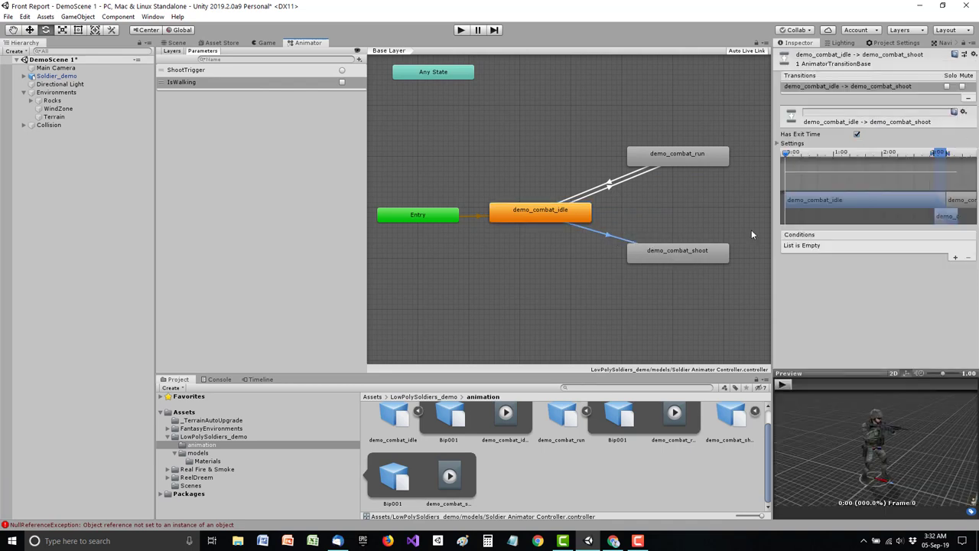
click(954, 258)
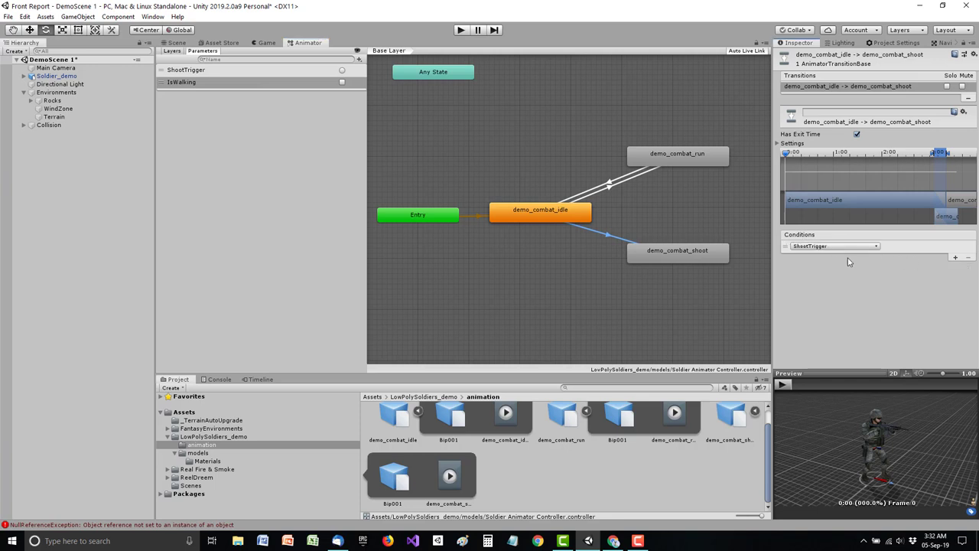
right_click(678, 255)
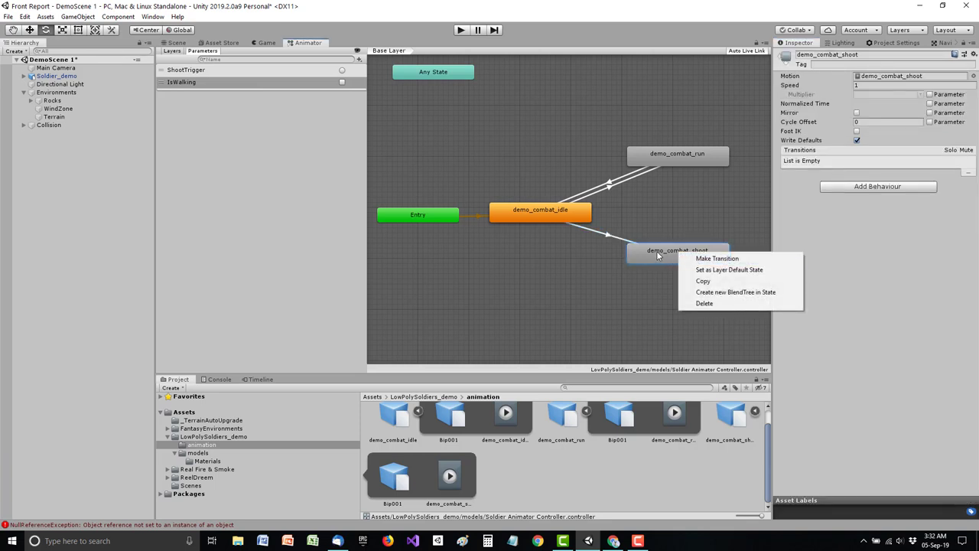
click(622, 242)
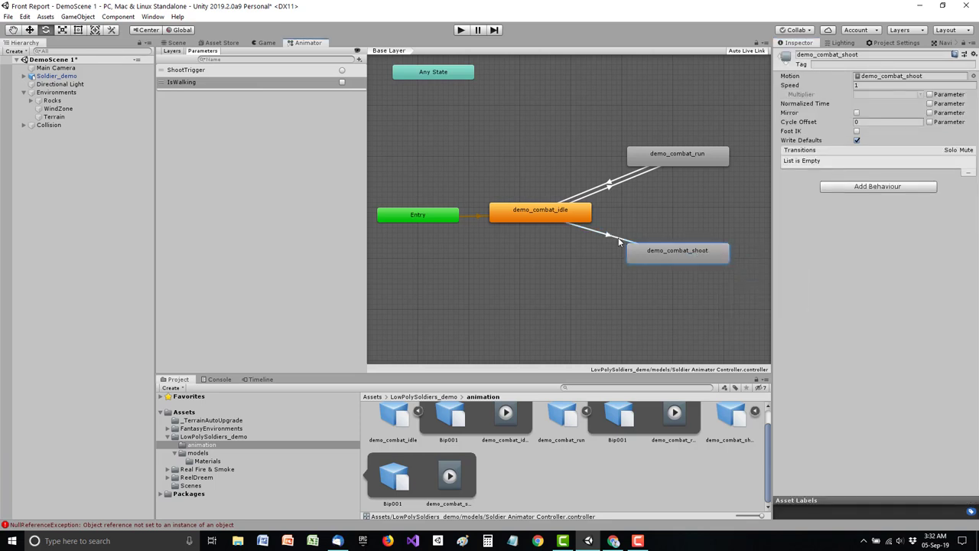
click(616, 237)
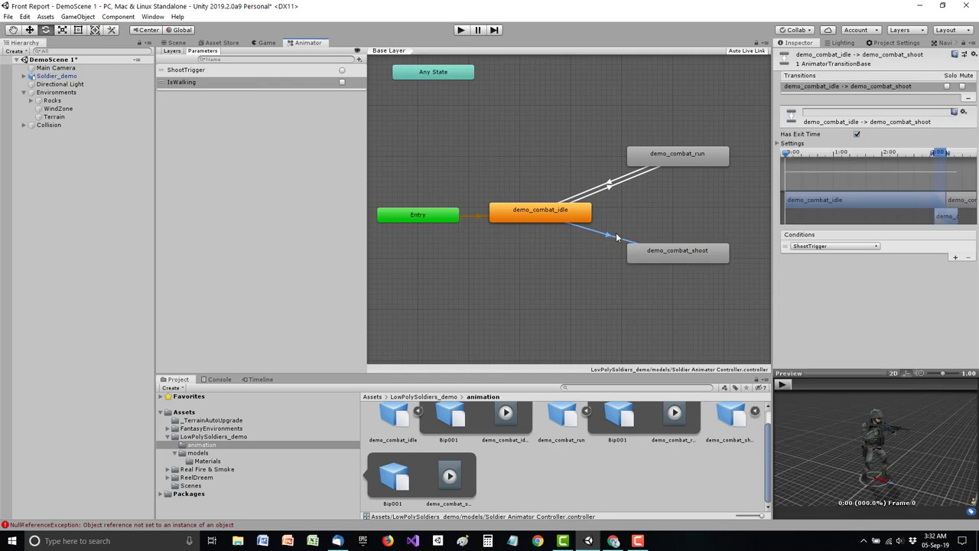
click(857, 134)
Add a transition from demo_combat_shoot back to demo_combat_idle.
right_click(680, 250)
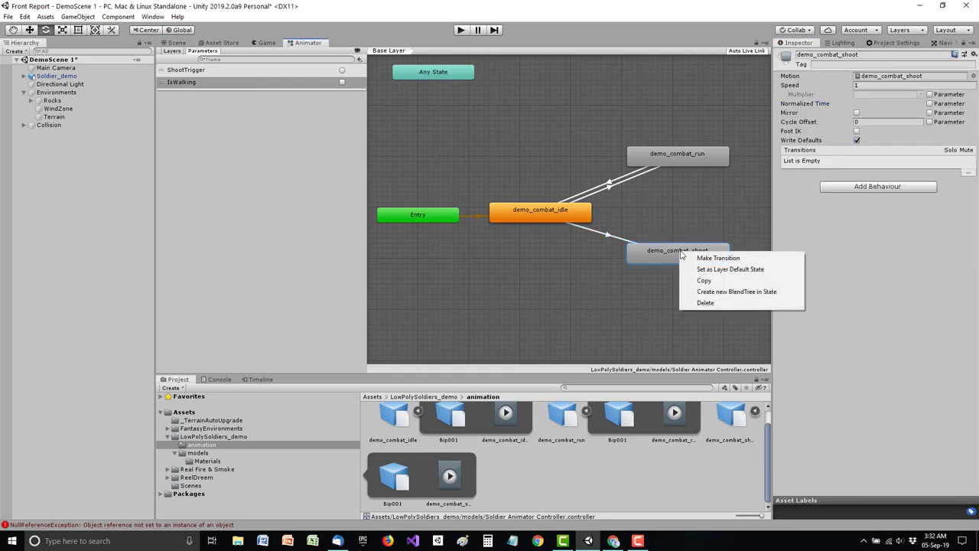
click(717, 258)
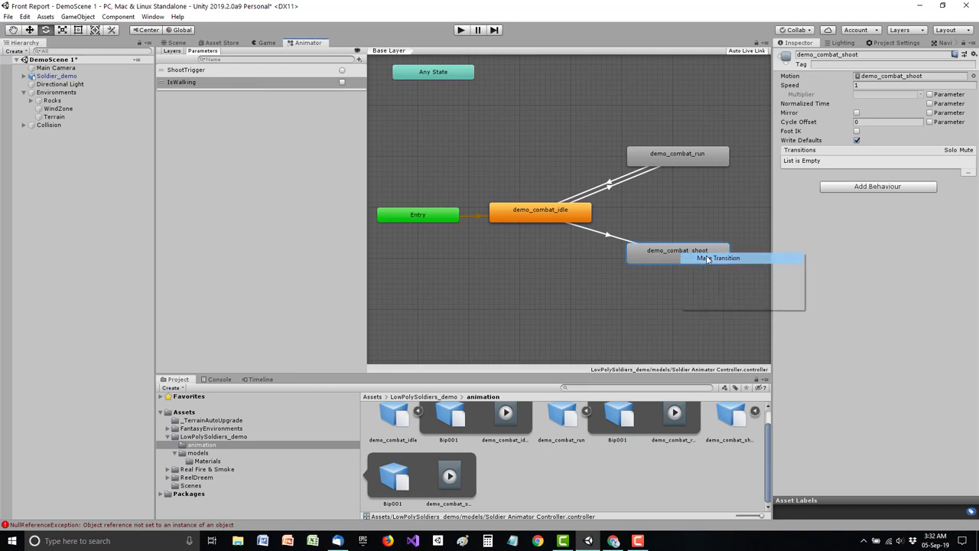
click(582, 219)
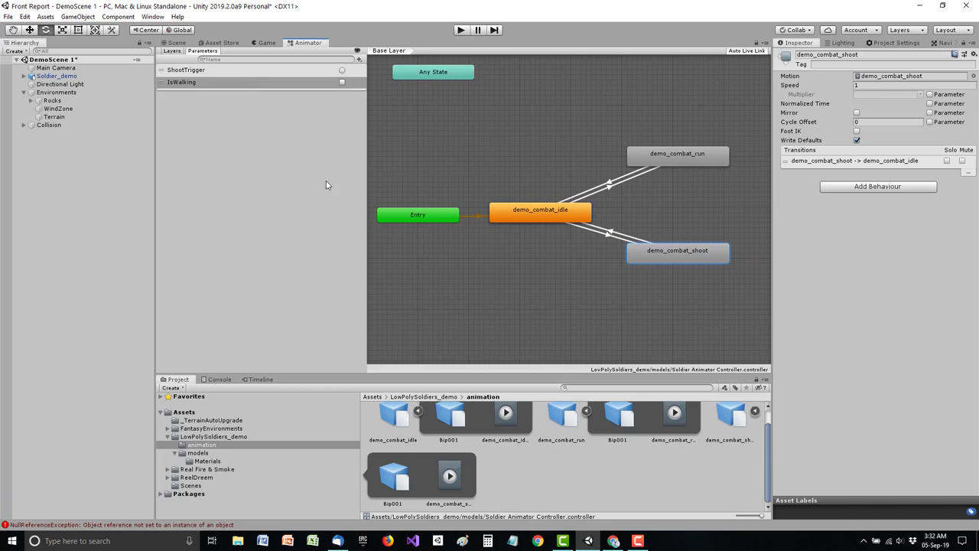
Attach the NavAgentMover script from the ReeltimeRecorder Scripts folder to Soldier_demo.
click(175, 43)
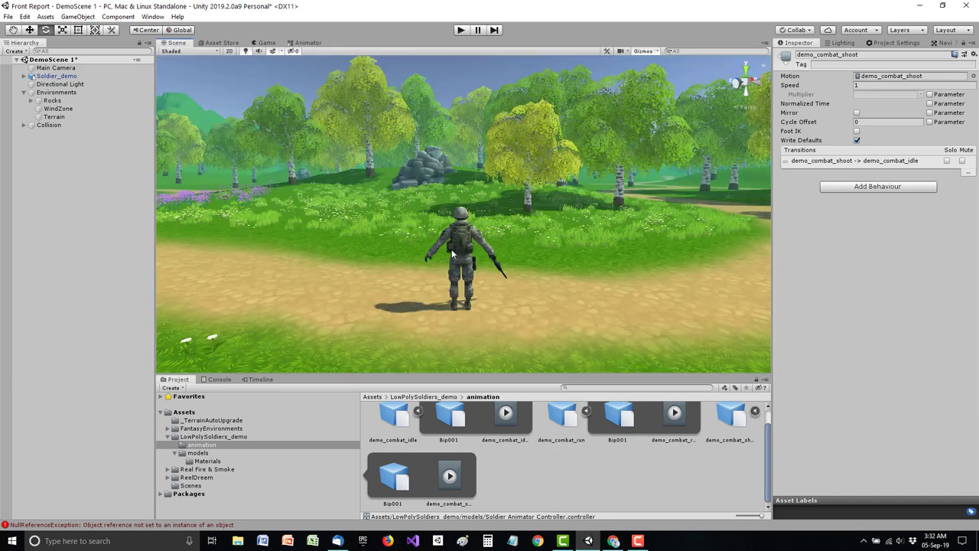
click(52, 76)
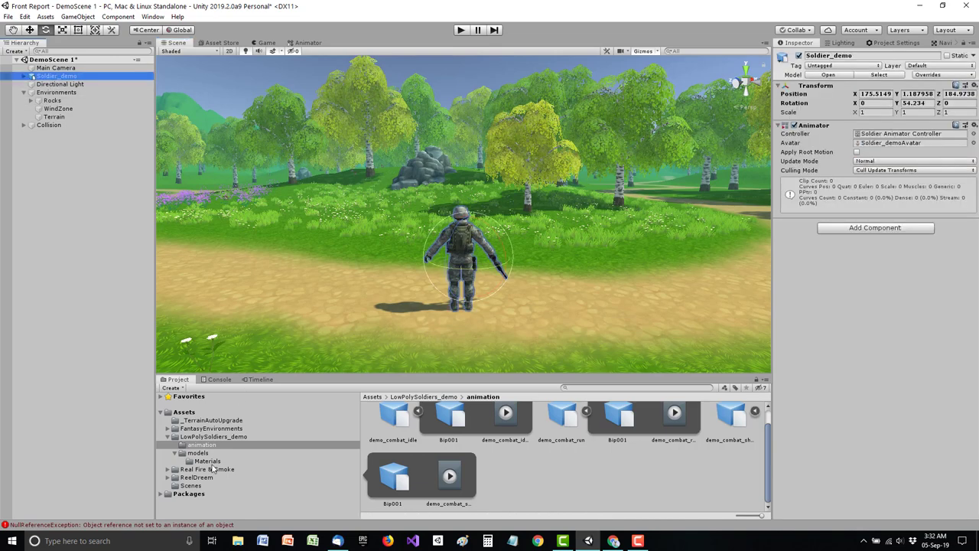
click(203, 479)
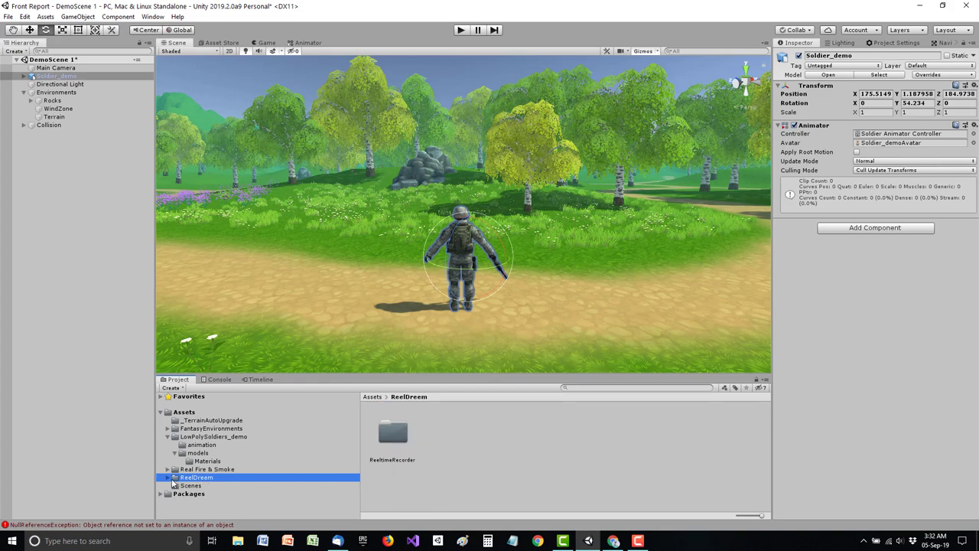
click(168, 478)
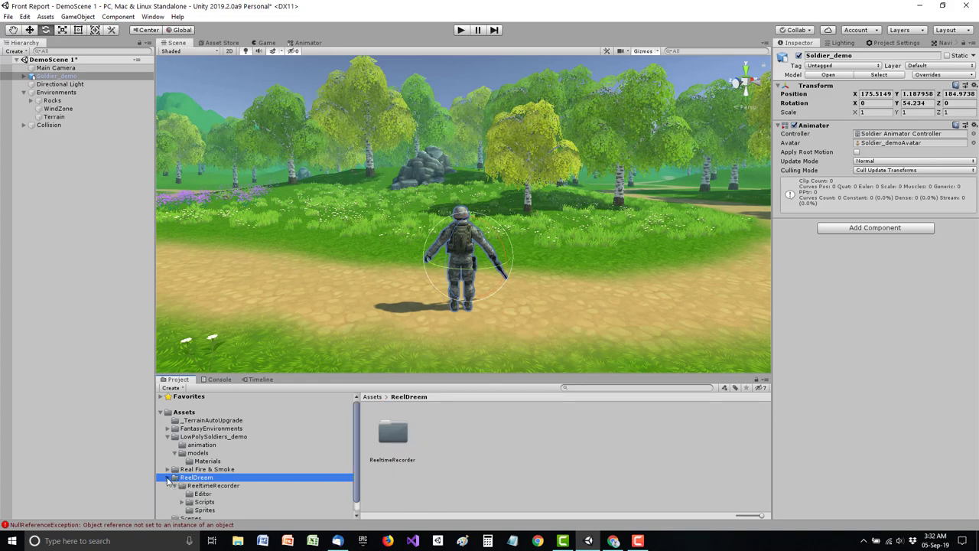
click(204, 502)
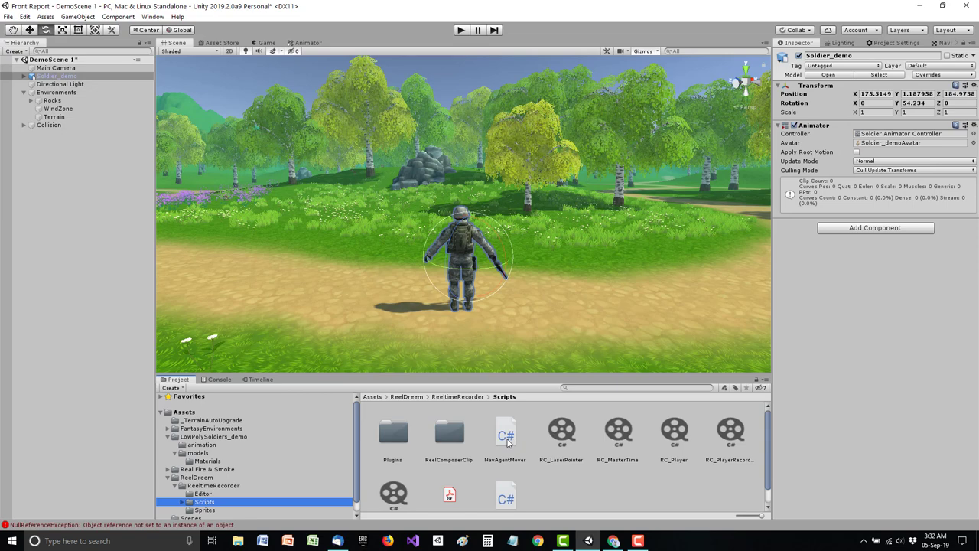
drag(507, 442, 861, 334)
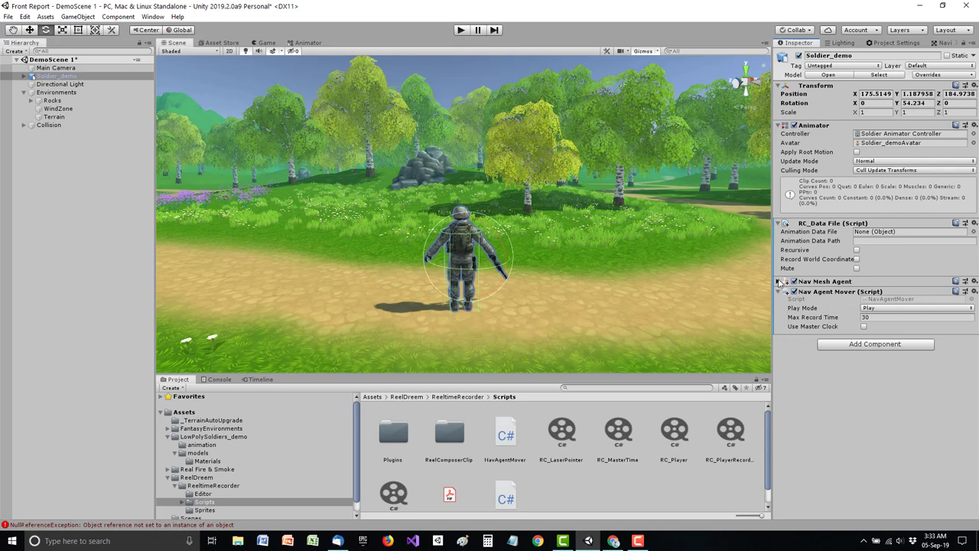
Collapse the RC_Data File component, review the Animator state graph, and return to the Scene view.
click(779, 281)
click(779, 281)
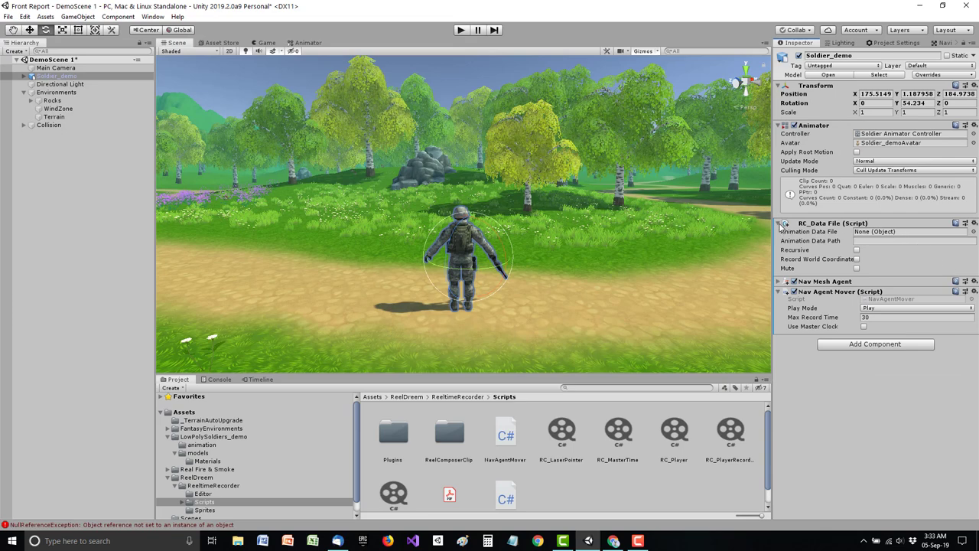
click(779, 223)
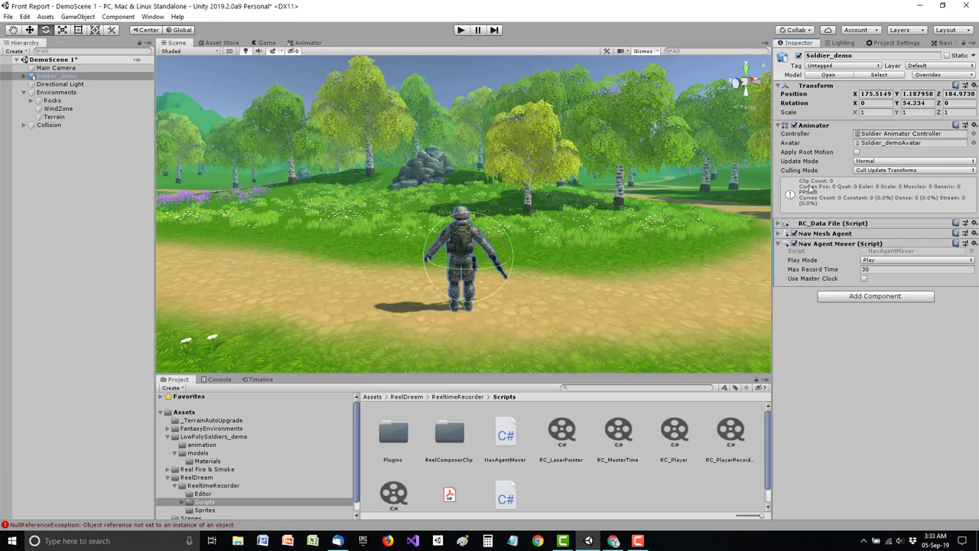
click(308, 43)
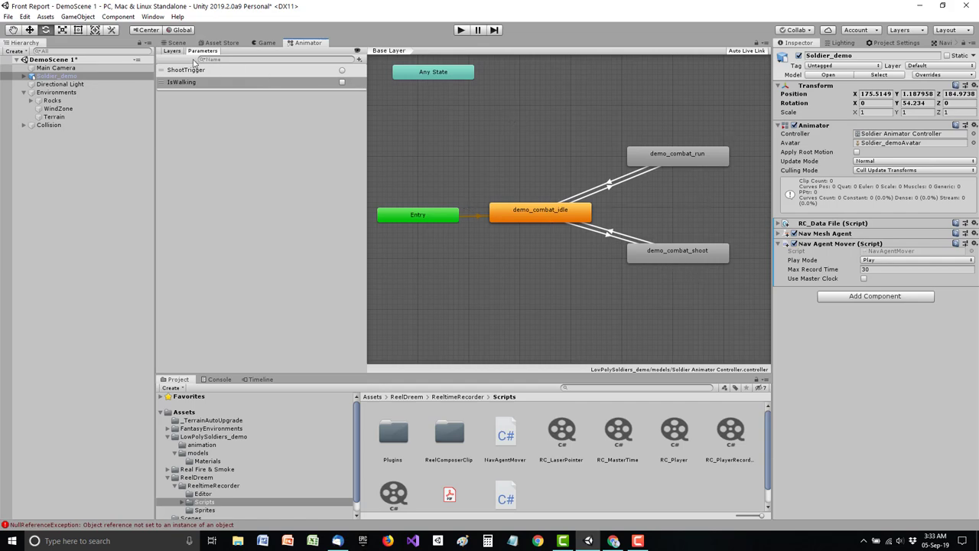
click(176, 43)
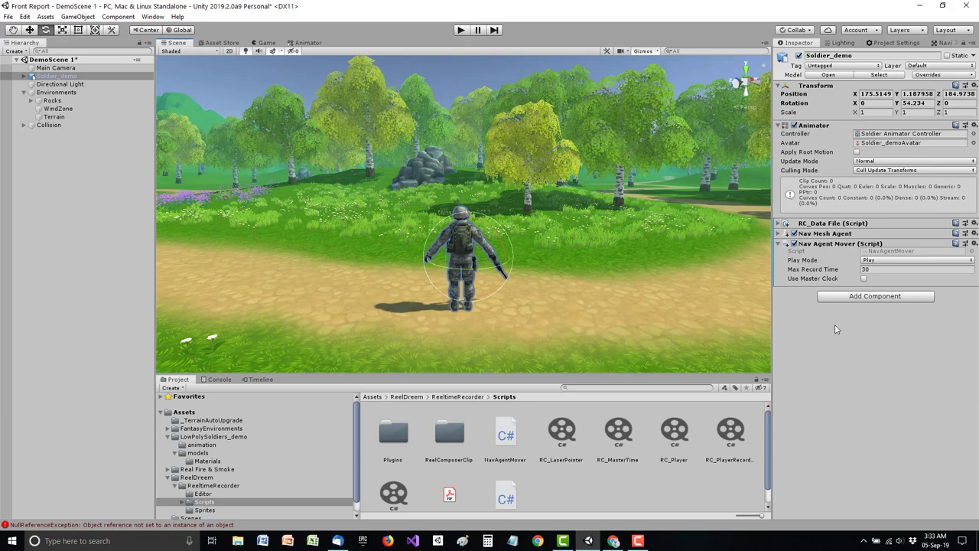
Bake a NavMesh over the Terrain from the Navigation window's Bake tab (radius 0.5, height 2, 45° slope).
click(943, 43)
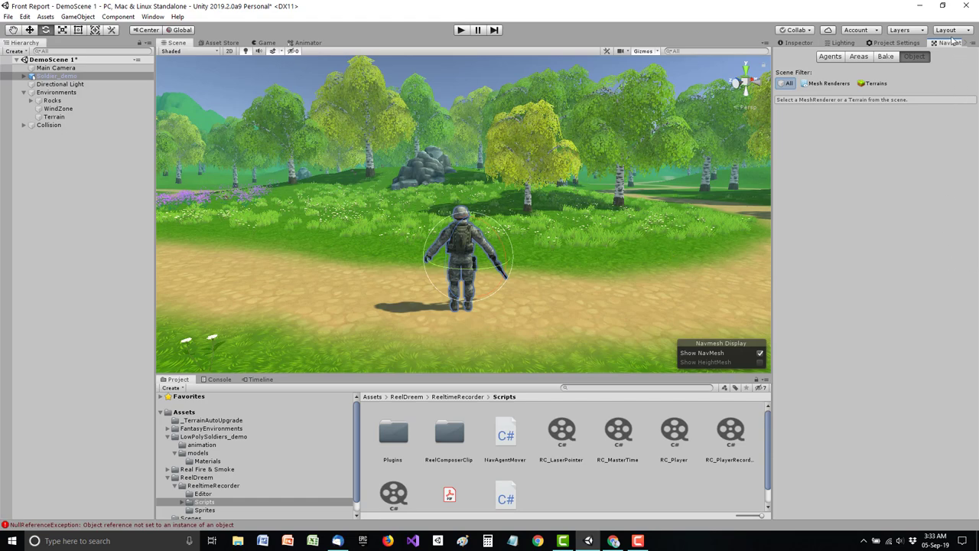
click(152, 16)
mouse_move(176, 203)
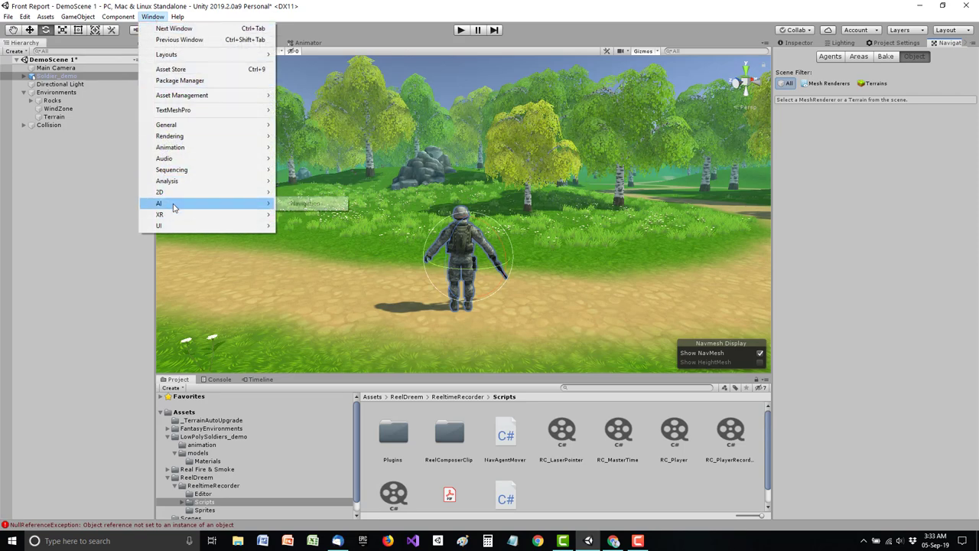
click(305, 204)
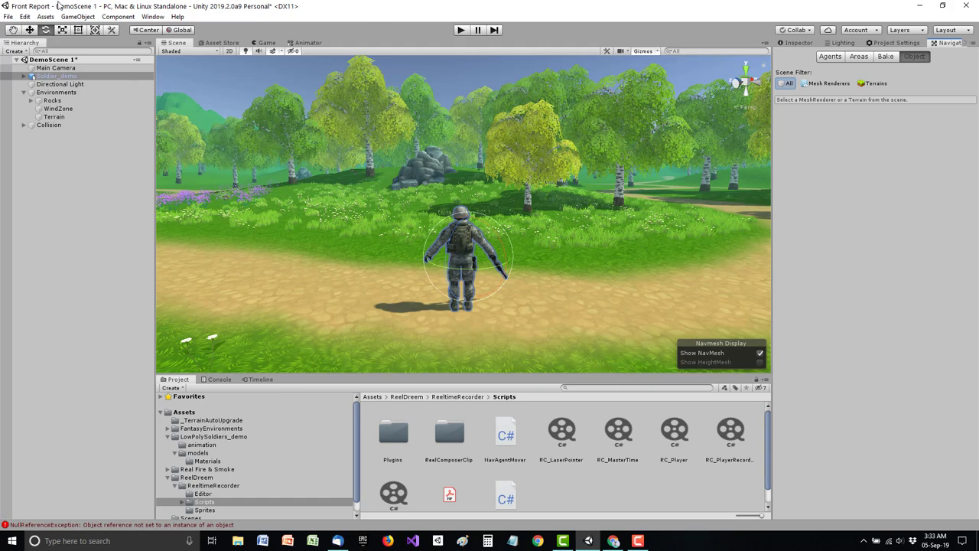
click(46, 117)
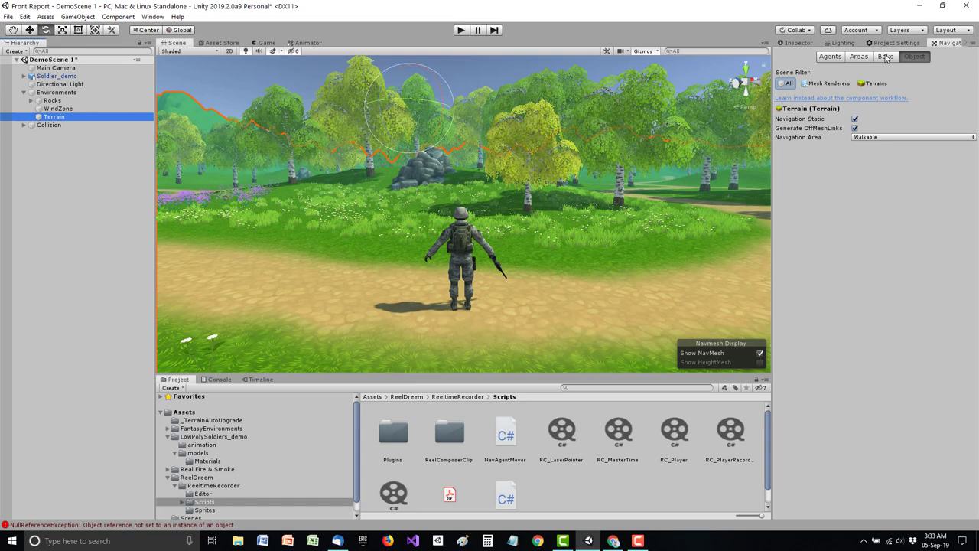
click(885, 57)
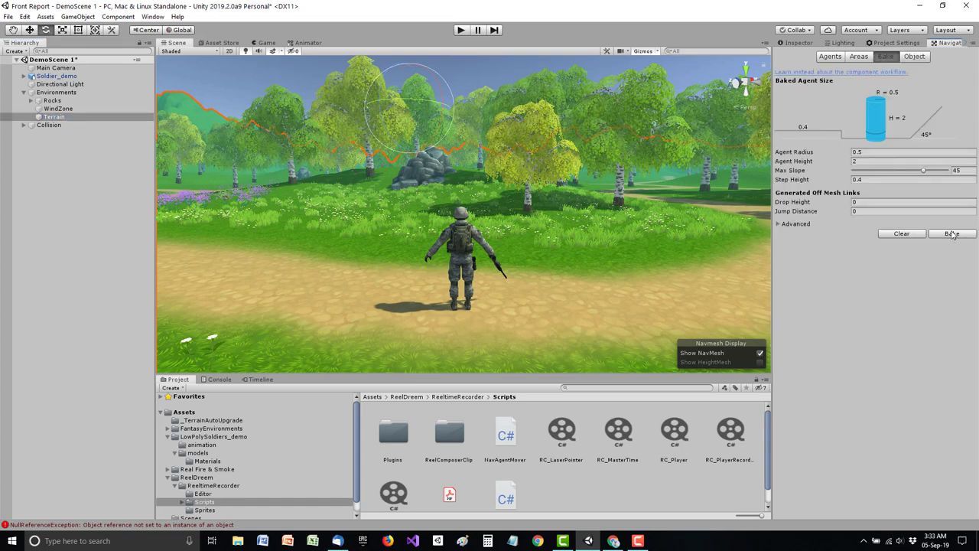
click(953, 234)
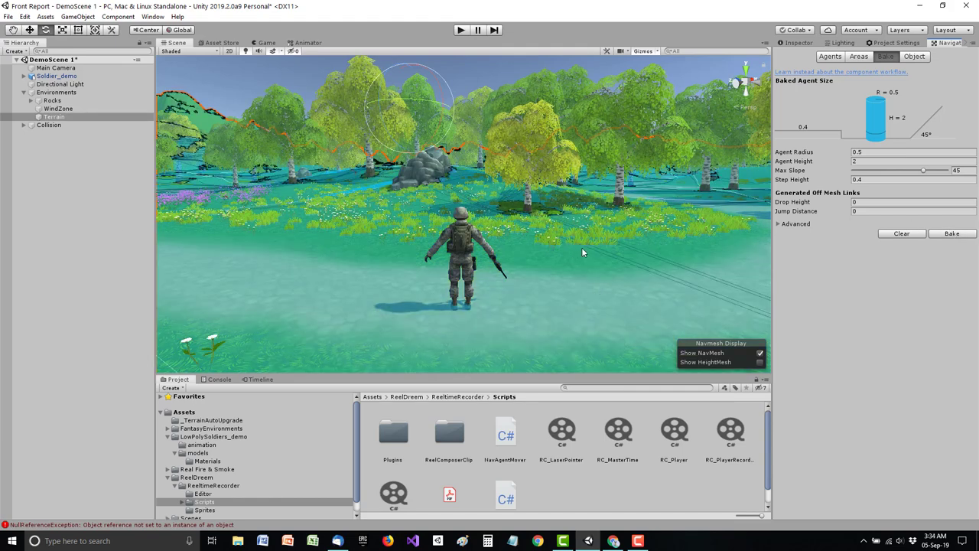
click(795, 44)
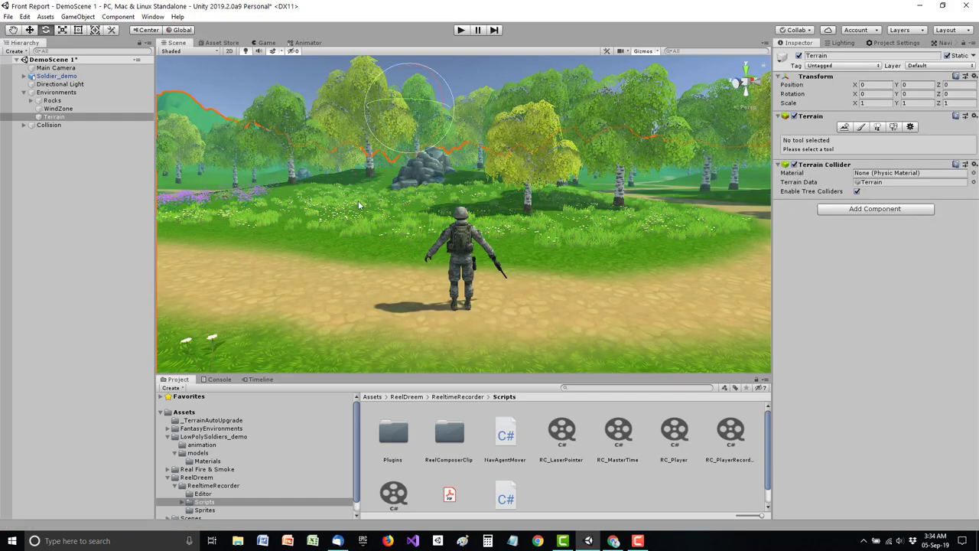
Align the Main Camera to a Scene view positioned behind the soldier.
click(83, 68)
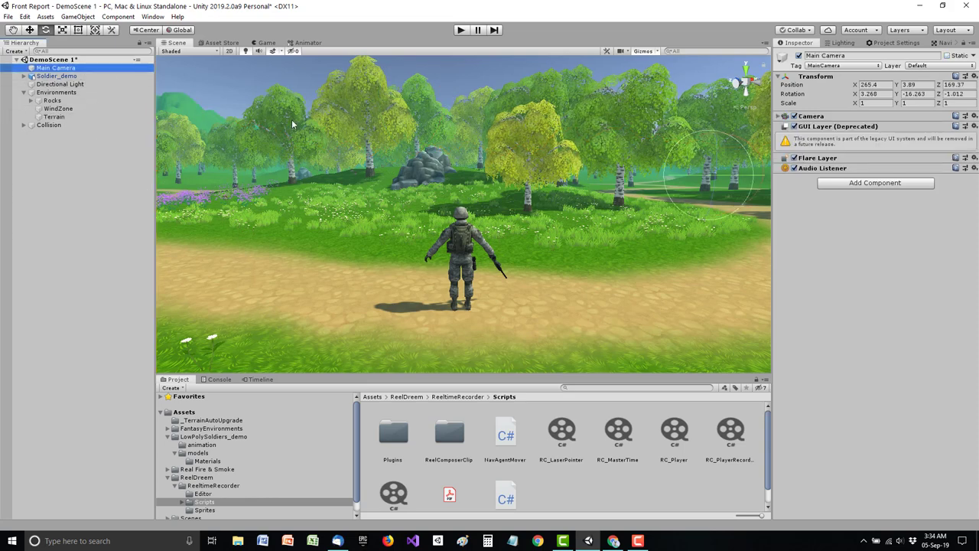
right_drag(420, 210, 413, 204)
key(ctrl+shift+f)
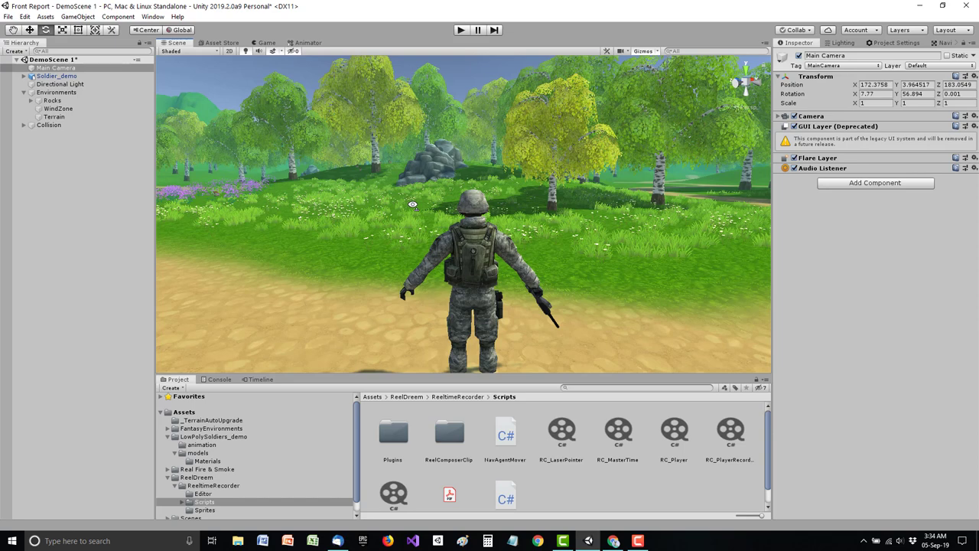
click(462, 29)
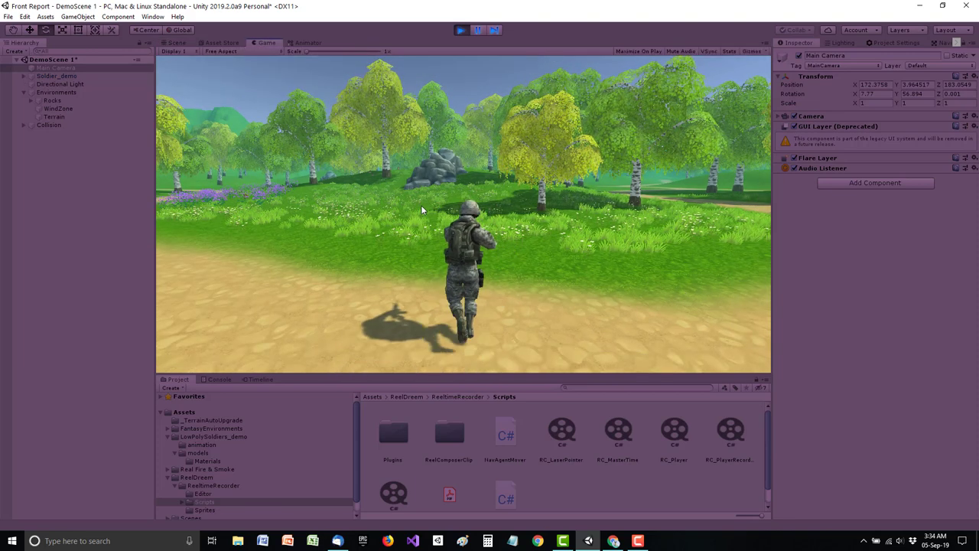
click(507, 286)
click(627, 308)
click(297, 298)
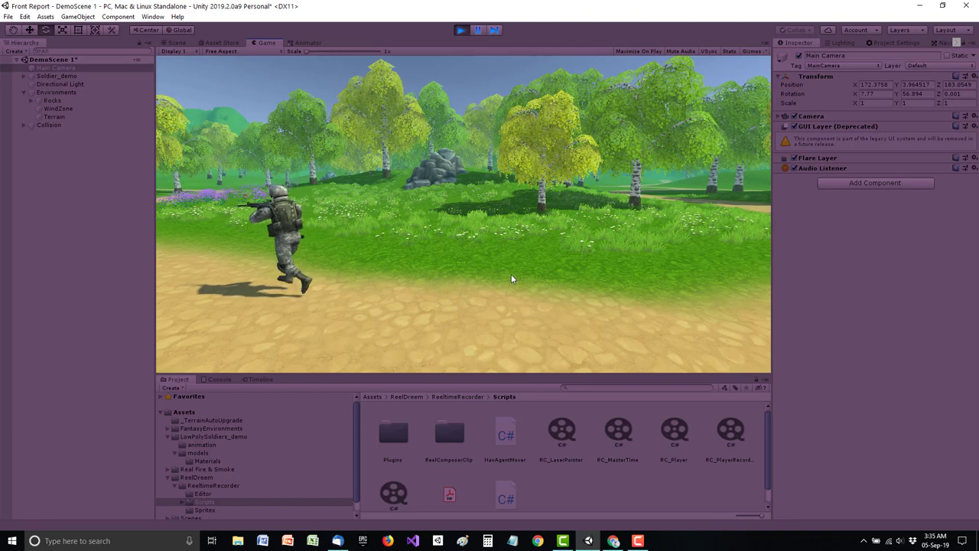
click(409, 333)
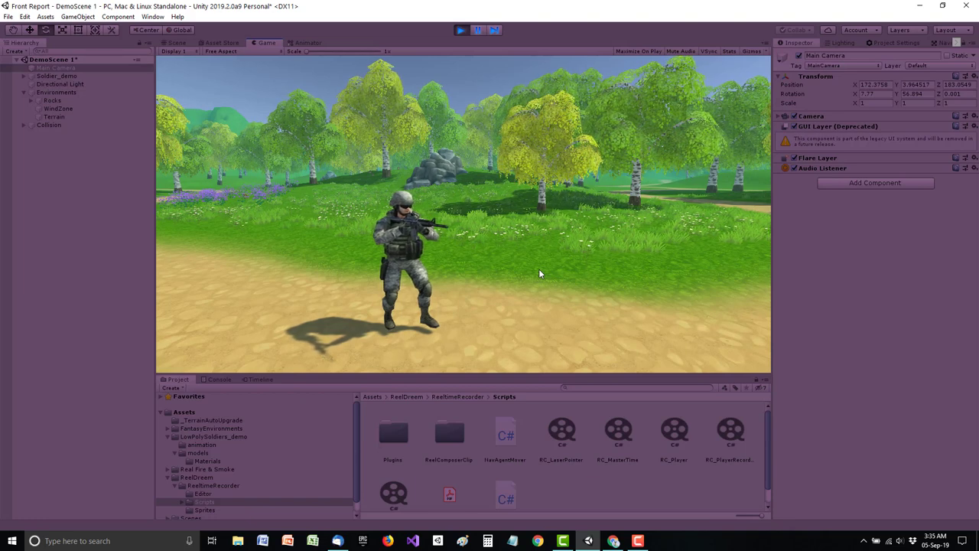
click(460, 31)
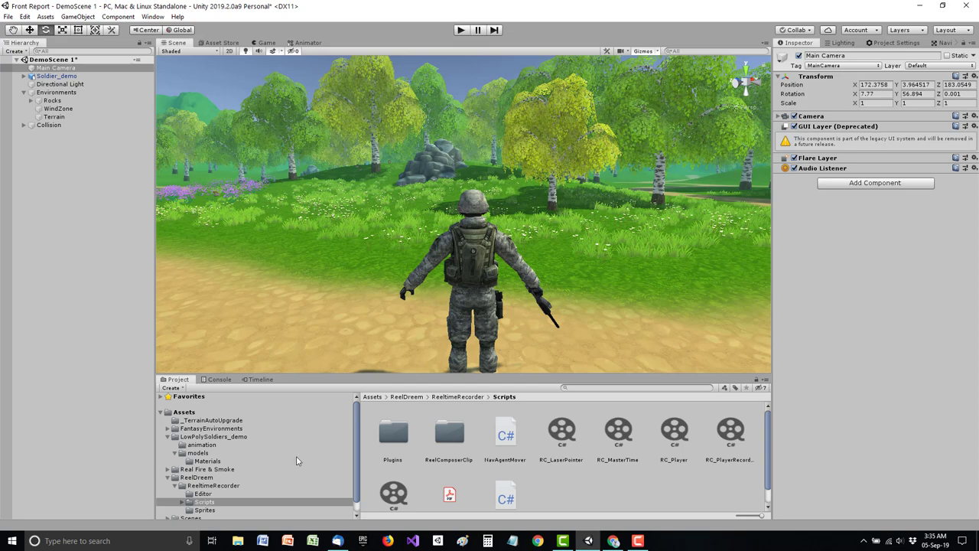
Collapse the ReelDreem folders, create and open an empty Resources folder in Assets, and launch Notepad.
click(181, 486)
click(169, 478)
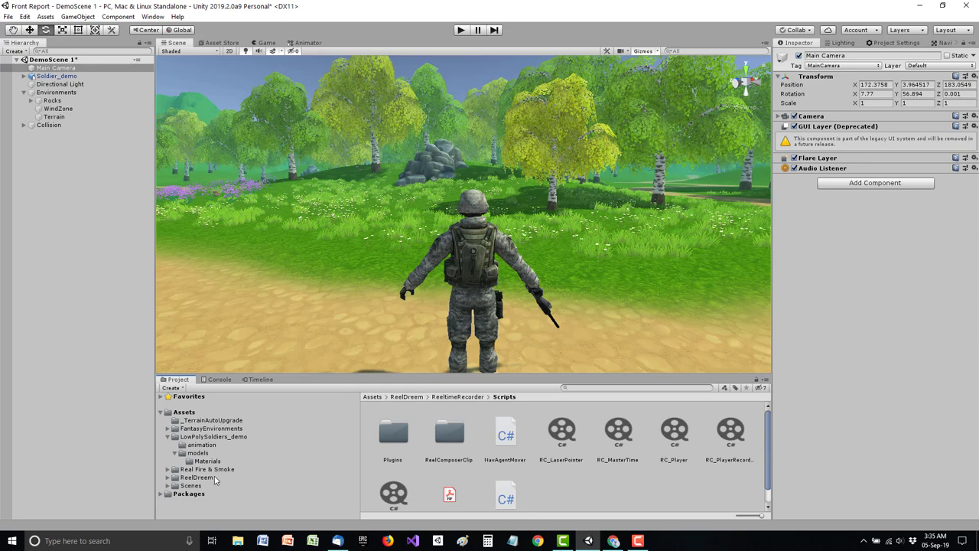
click(184, 413)
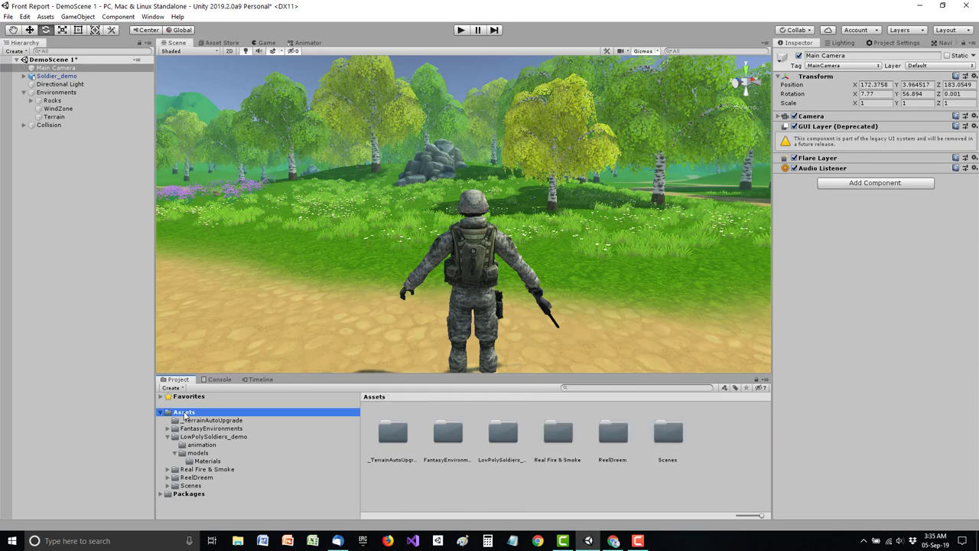
right_click(451, 475)
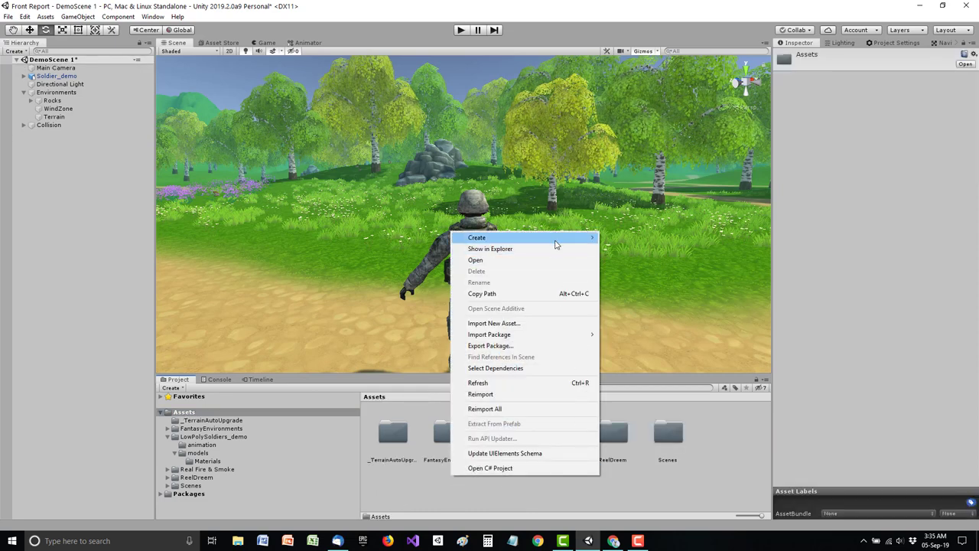
mouse_move(556, 243)
click(662, 157)
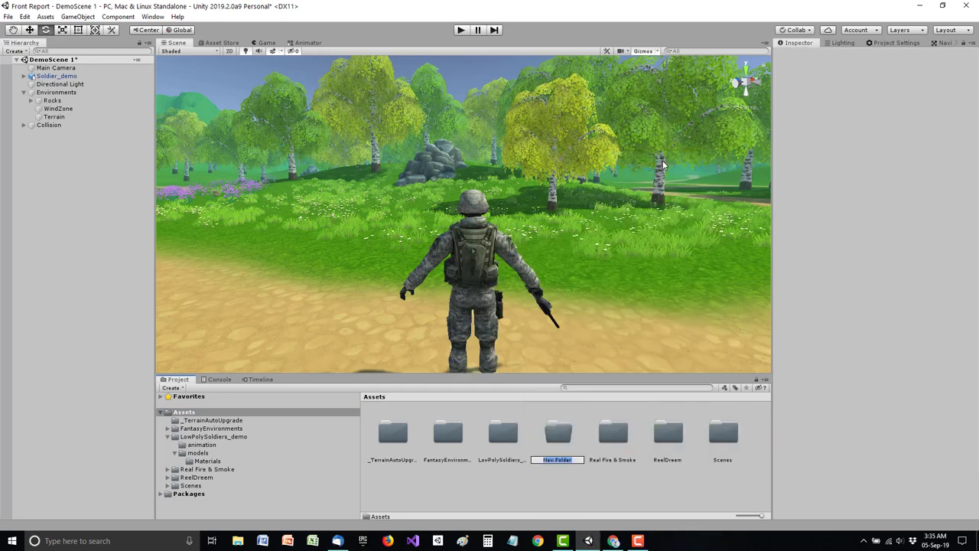
text(Resources)
key(Return)
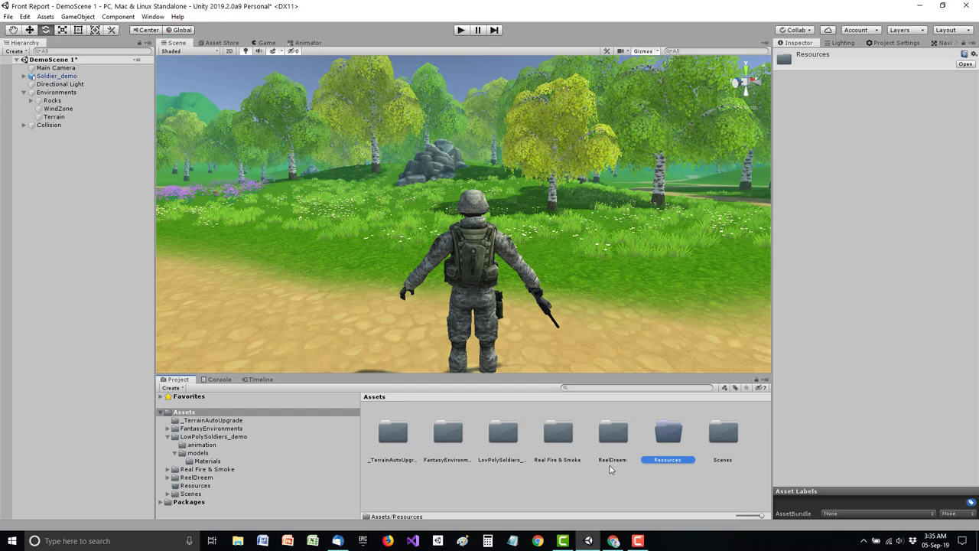
key(Return)
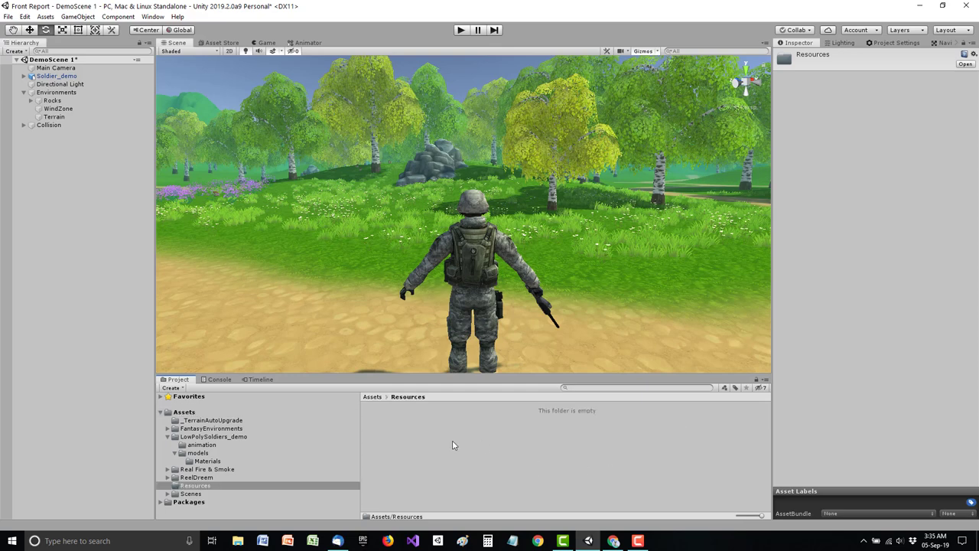
click(513, 541)
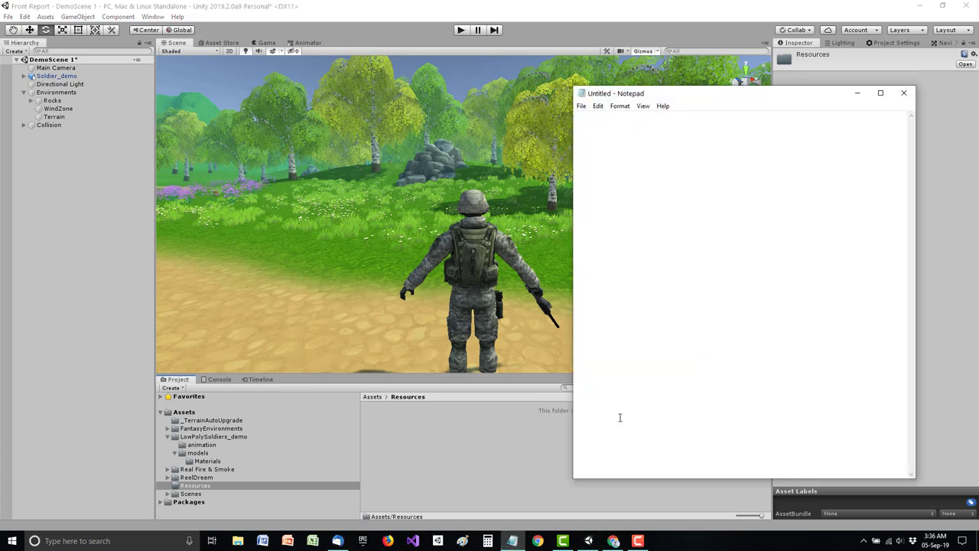
Save the blank note as Soldier_001.xml in Assets/Resources, close Notepad, and select the Soldier_001 asset.
click(583, 109)
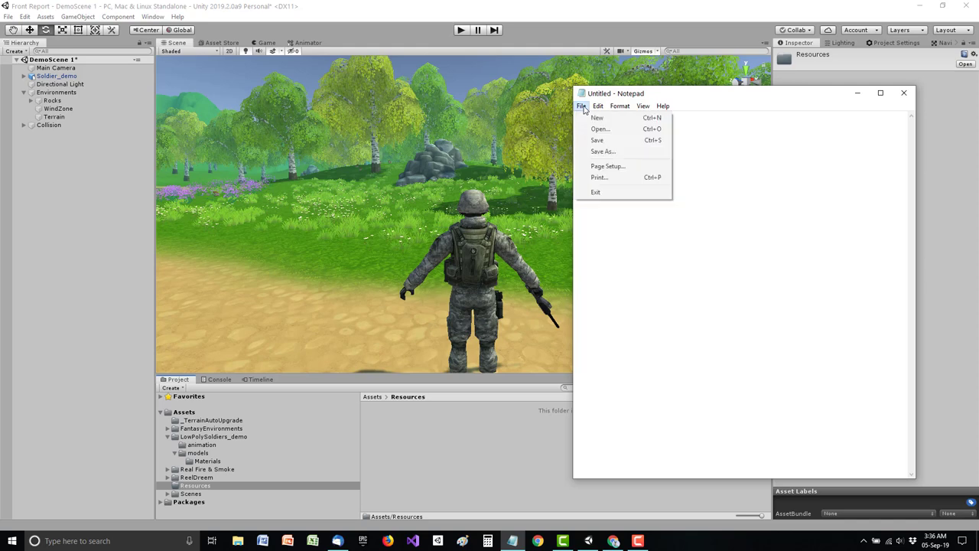
click(604, 150)
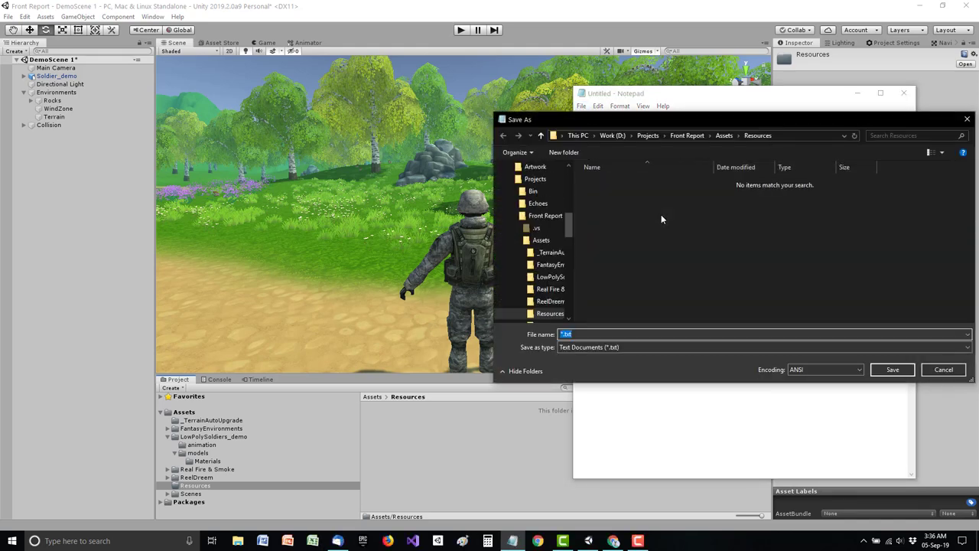
mouse_move(569, 228)
mouse_down()
mouse_move(577, 290)
mouse_move(579, 230)
mouse_up()
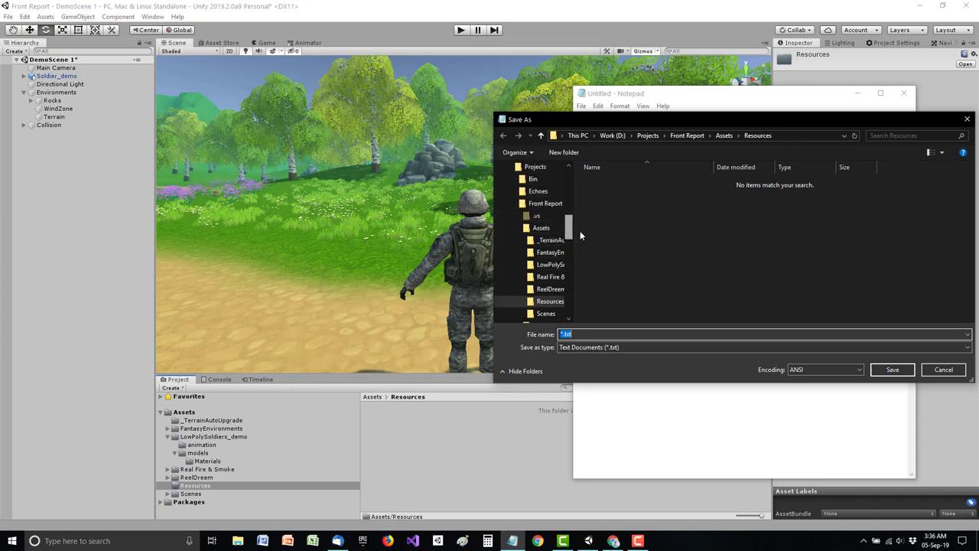
click(541, 228)
click(550, 302)
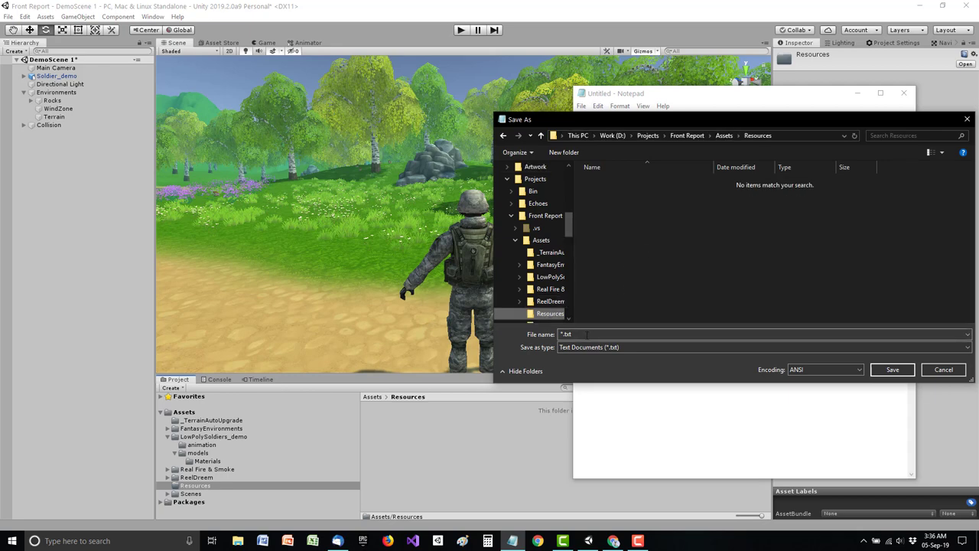
click(537, 333)
text(Soldier_001)
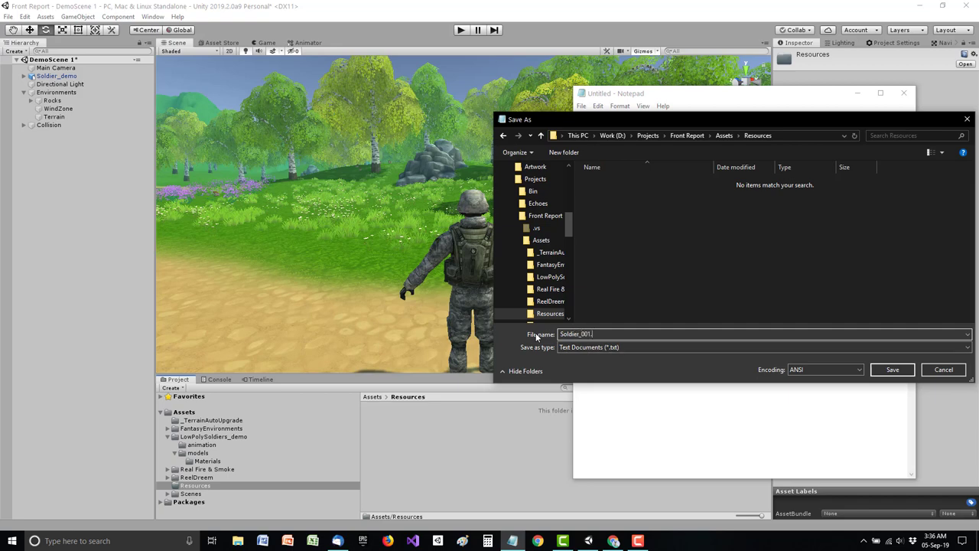
text(.xml)
key(Return)
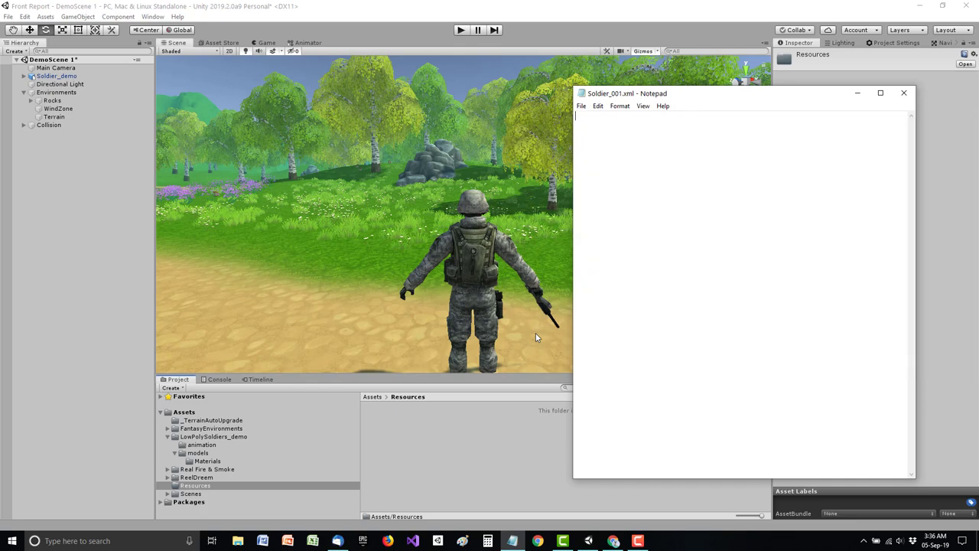
click(905, 93)
click(393, 435)
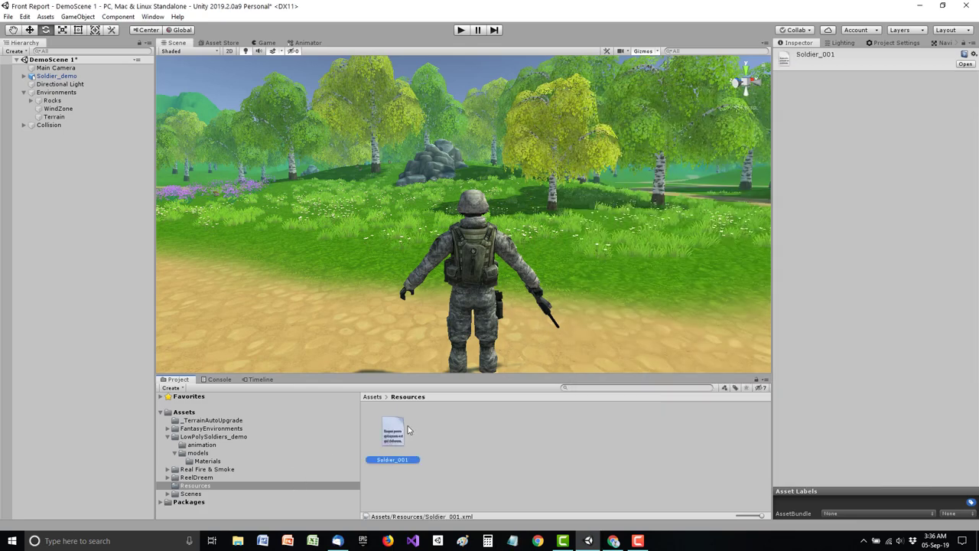
Assign Soldier_001 to RC_Data File, set Max Record Time to 60 and Play Mode to Record.
click(69, 76)
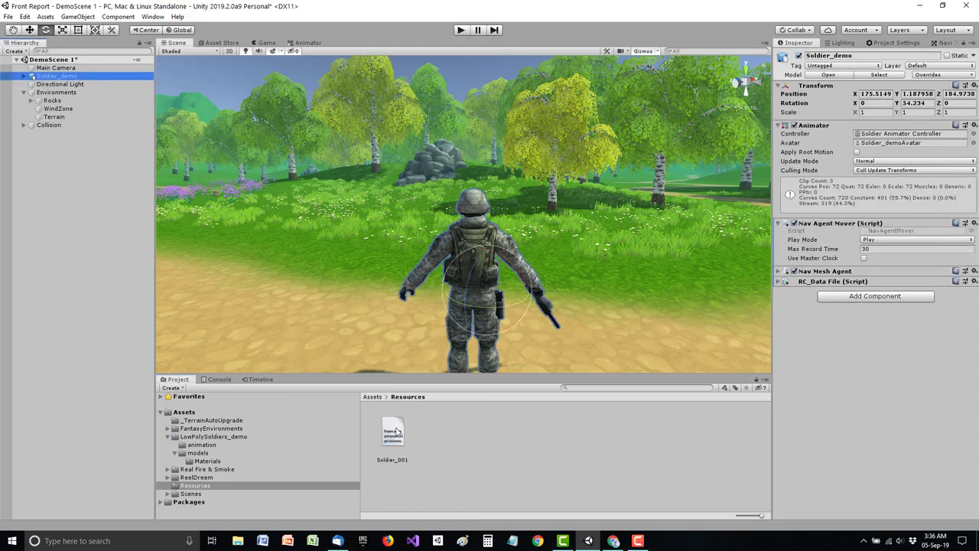
drag(398, 432, 859, 462)
click(779, 272)
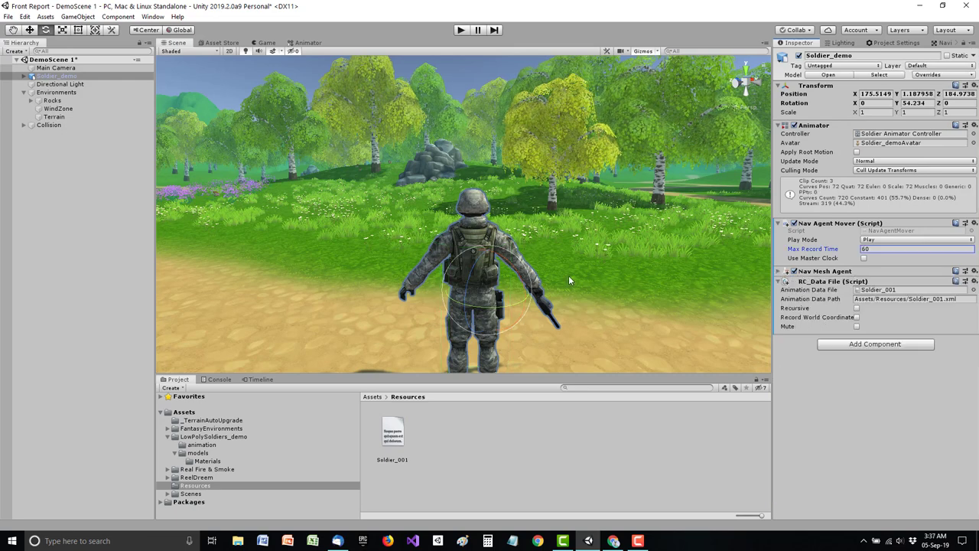
click(927, 240)
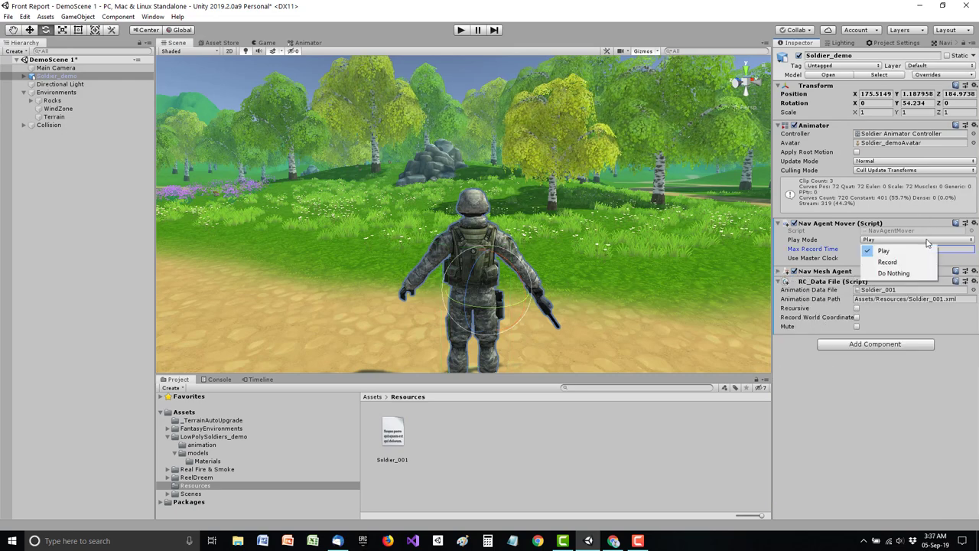
click(888, 262)
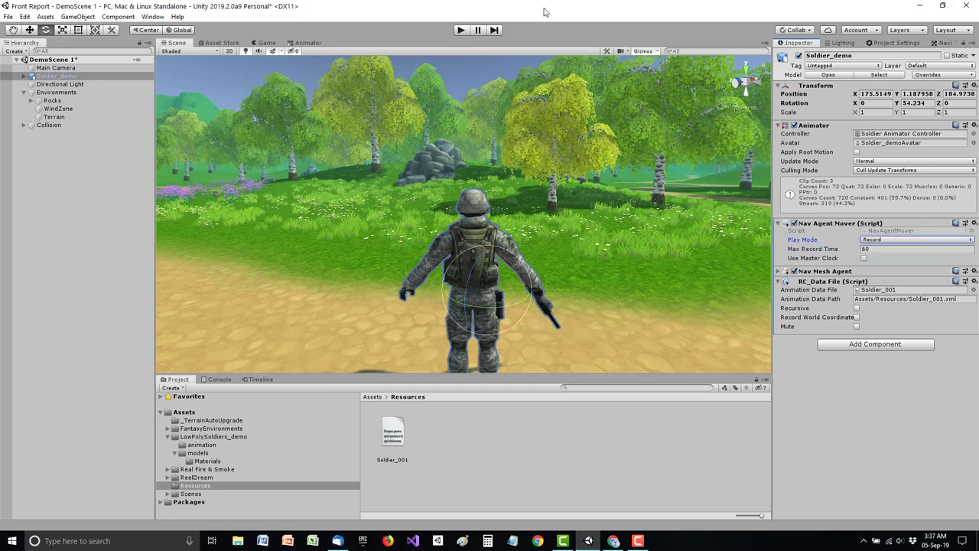
Record a test run, sending the soldier across the grass, onto the dirt path, and left.
click(461, 31)
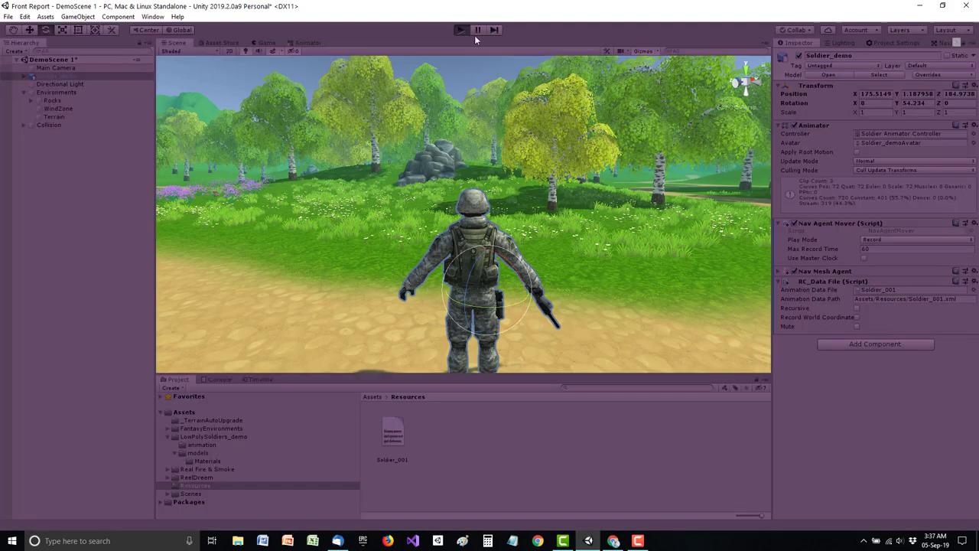
click(491, 201)
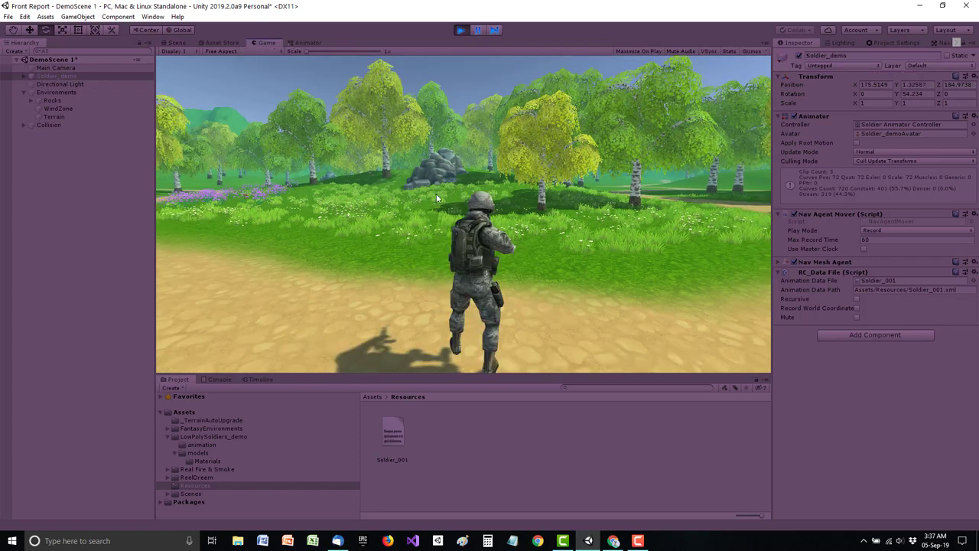
click(492, 190)
click(591, 222)
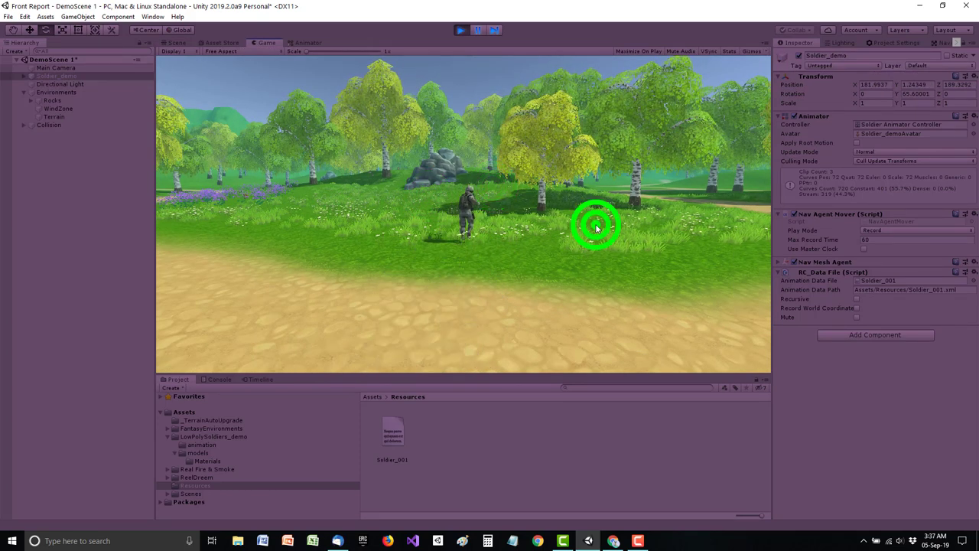
click(577, 259)
click(514, 283)
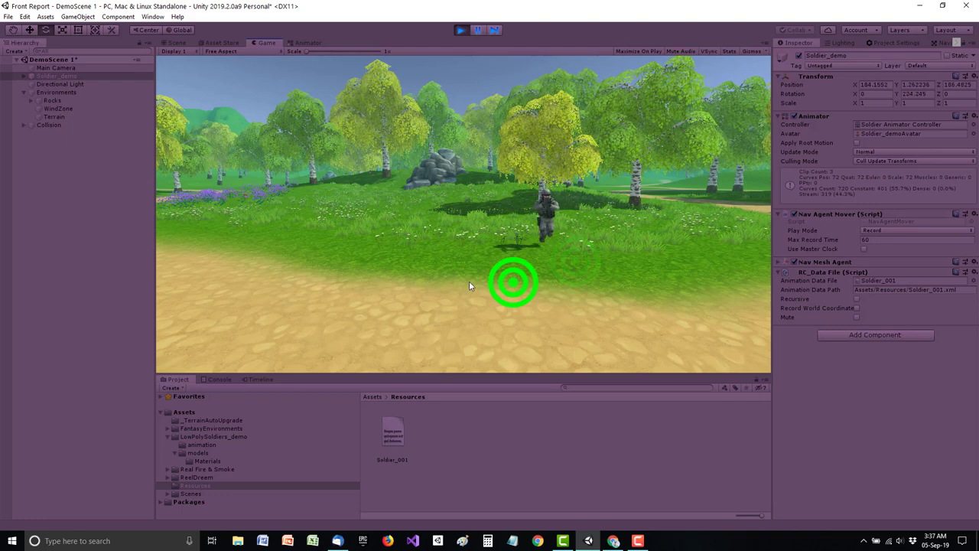
click(348, 257)
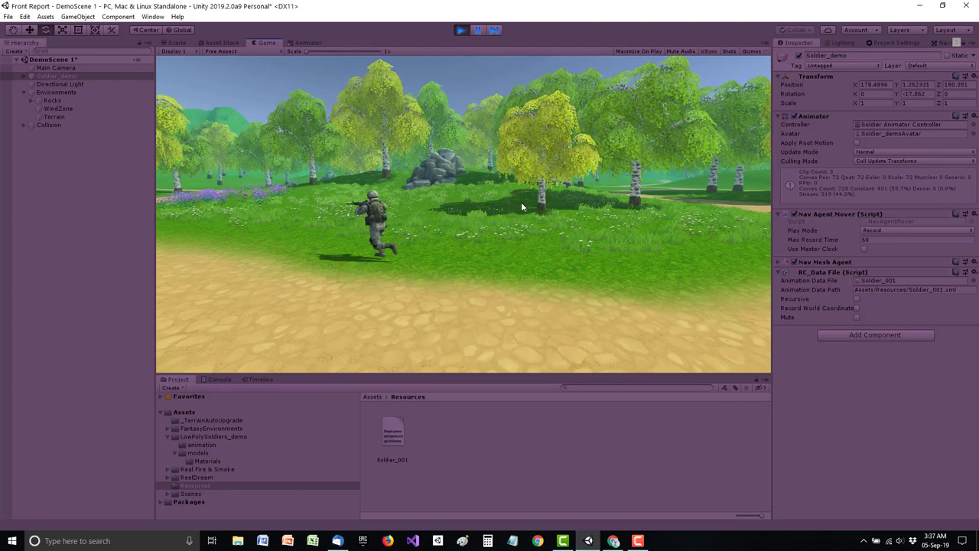
click(460, 30)
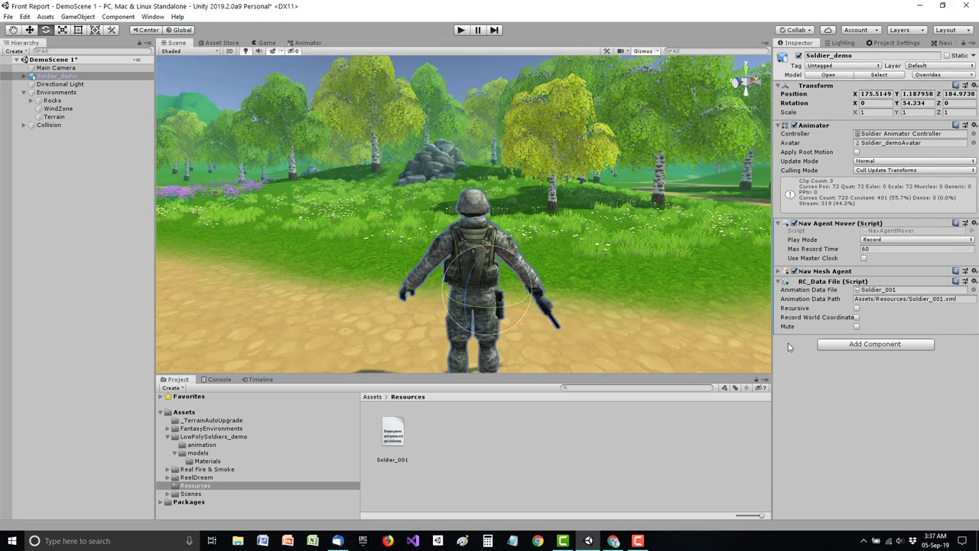
Set the Nav Agent Mover Play Mode to Play and run the scene to replay the recorded path.
click(894, 241)
click(888, 251)
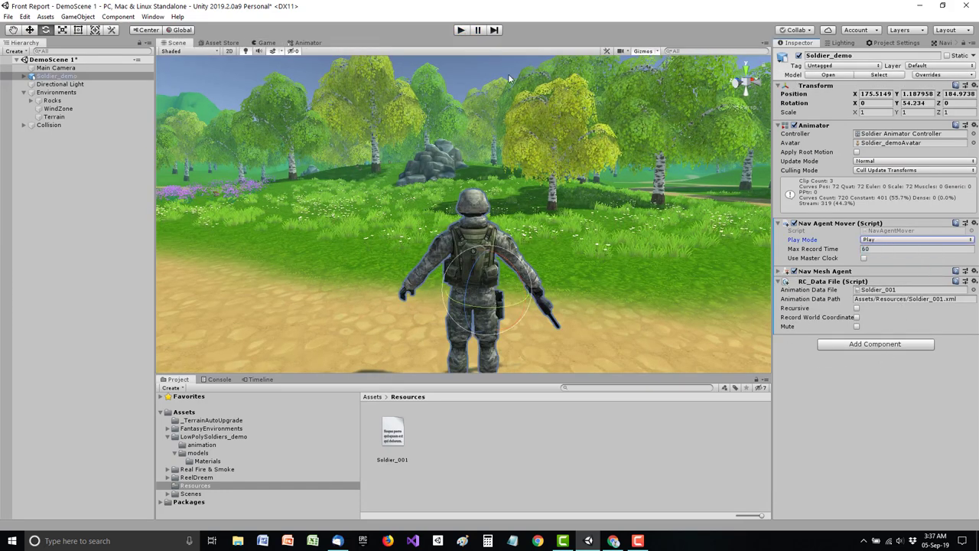
click(459, 30)
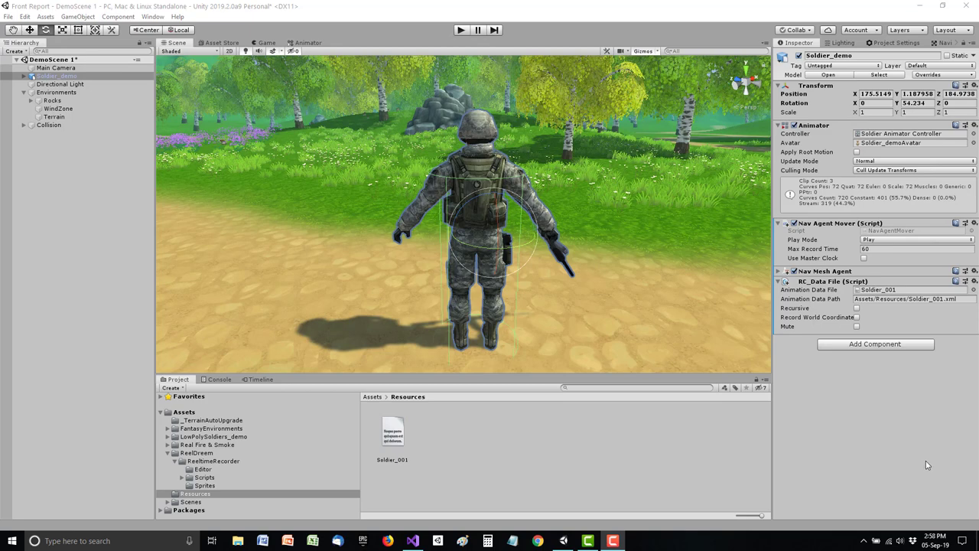
Add an Audio Source component to Soldier_demo.
click(881, 344)
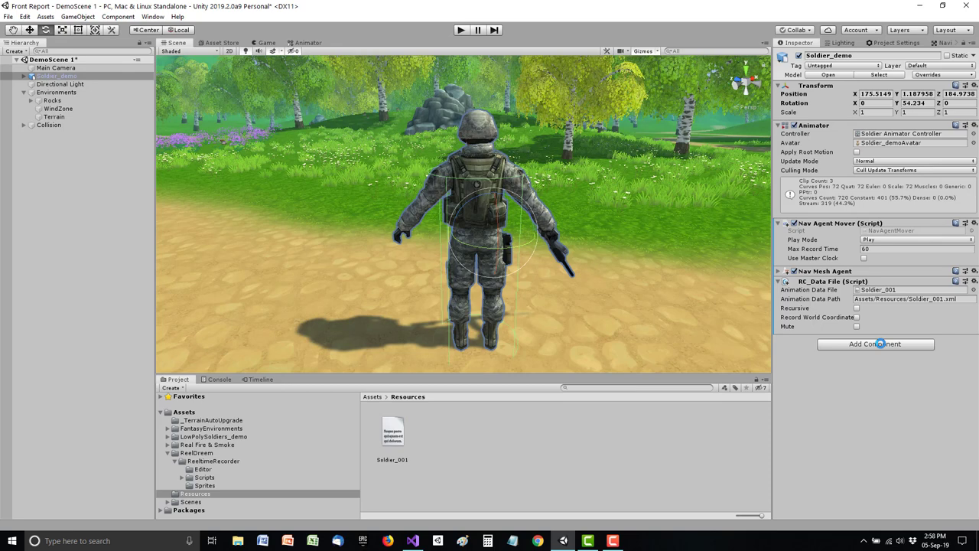
click(880, 344)
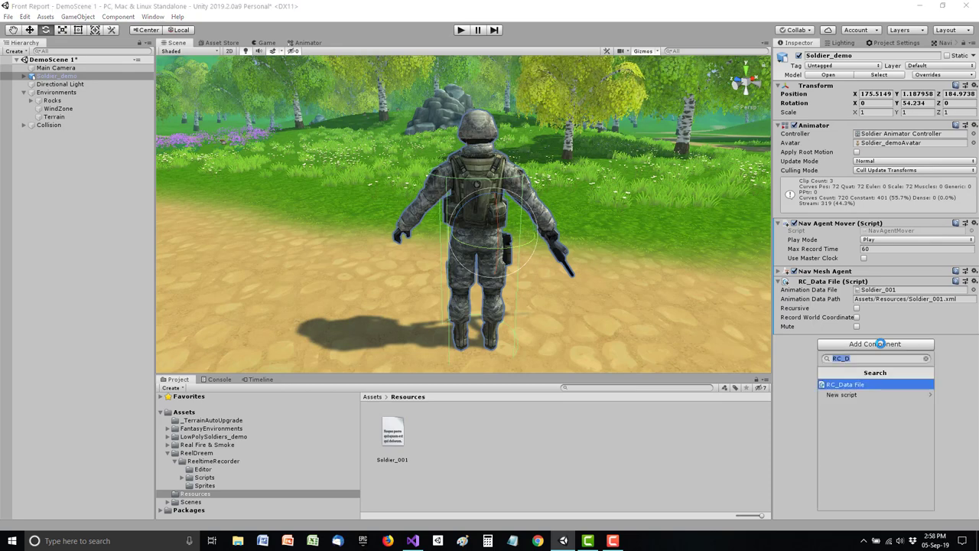
text(Audio)
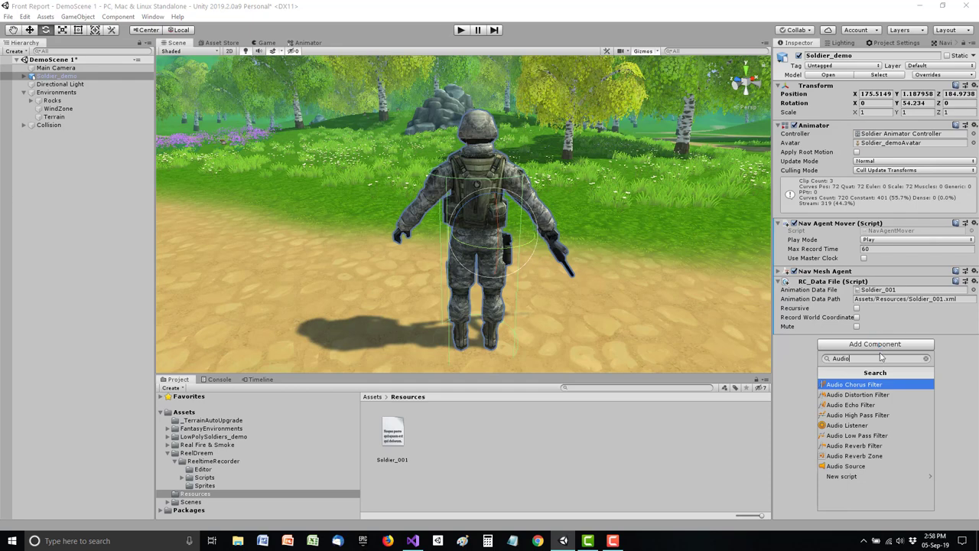
click(875, 467)
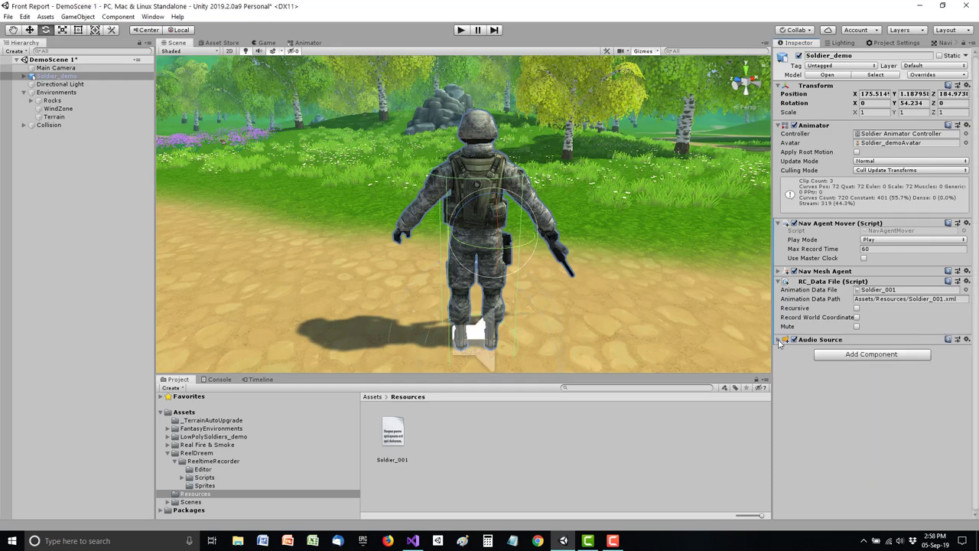
click(778, 339)
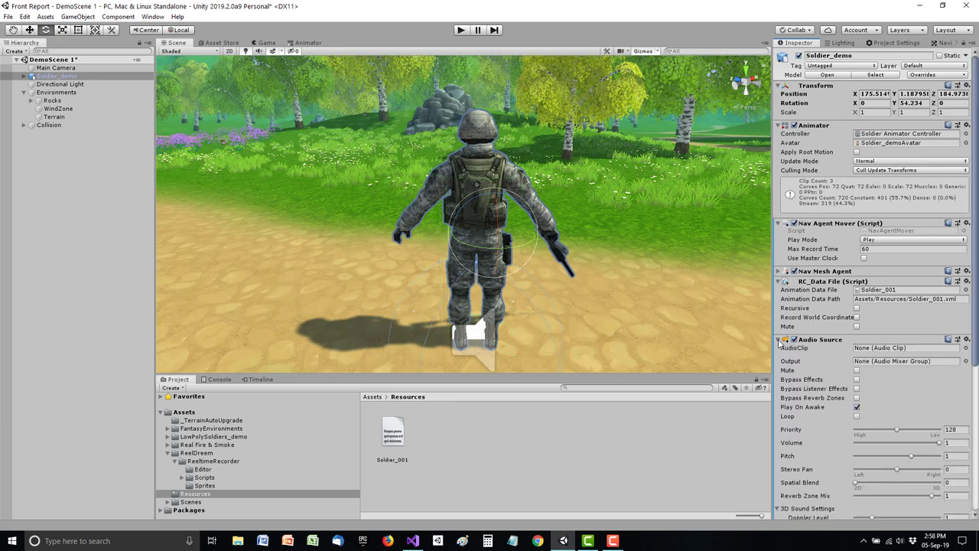
Browse the Real Fire & Smoke Sound folder, assign fire_explosion_sharp as the clip, and preview it.
click(168, 445)
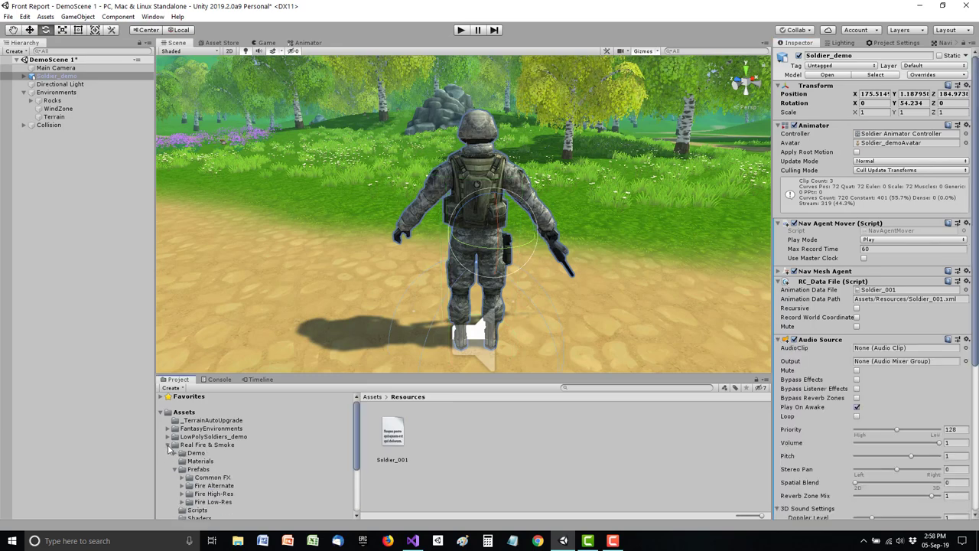
scroll(202, 466, down, 3)
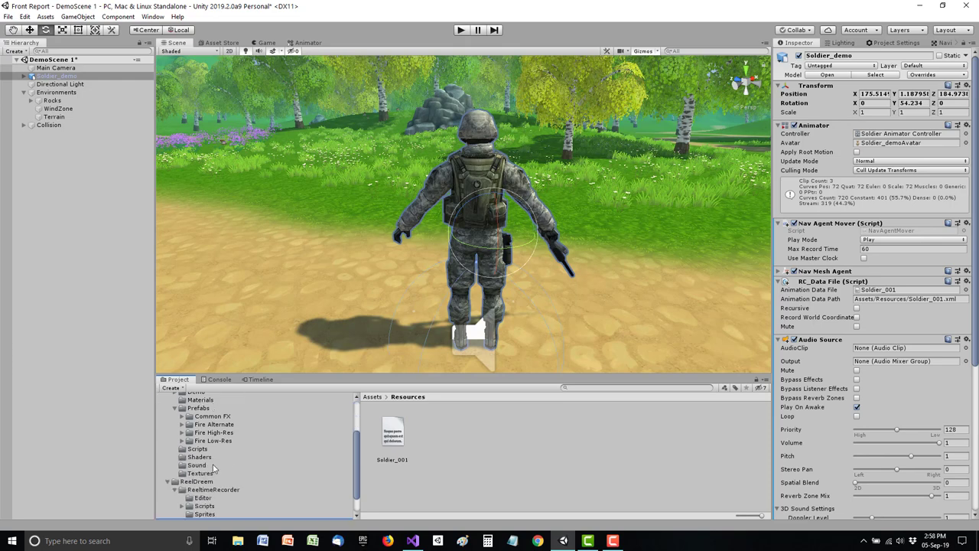
click(197, 465)
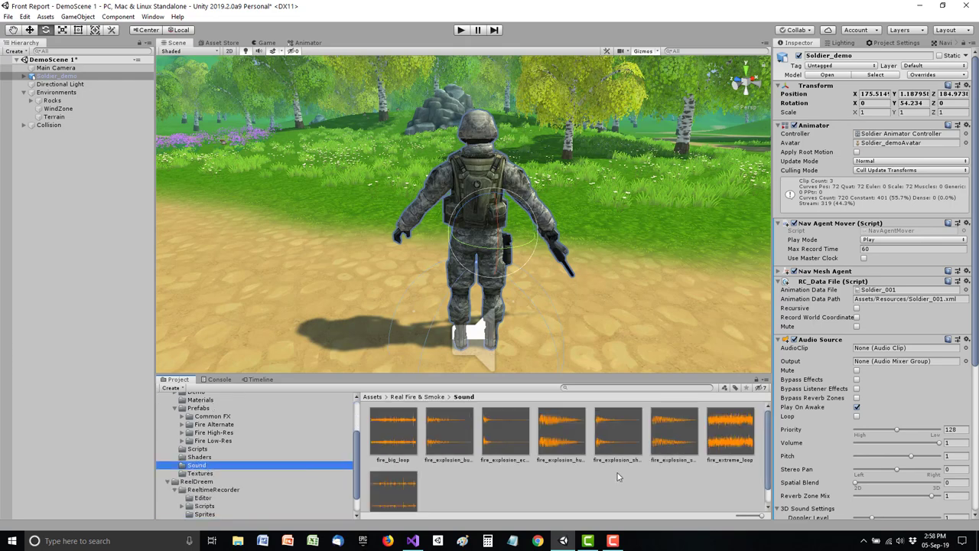
click(614, 437)
drag(614, 437, 885, 351)
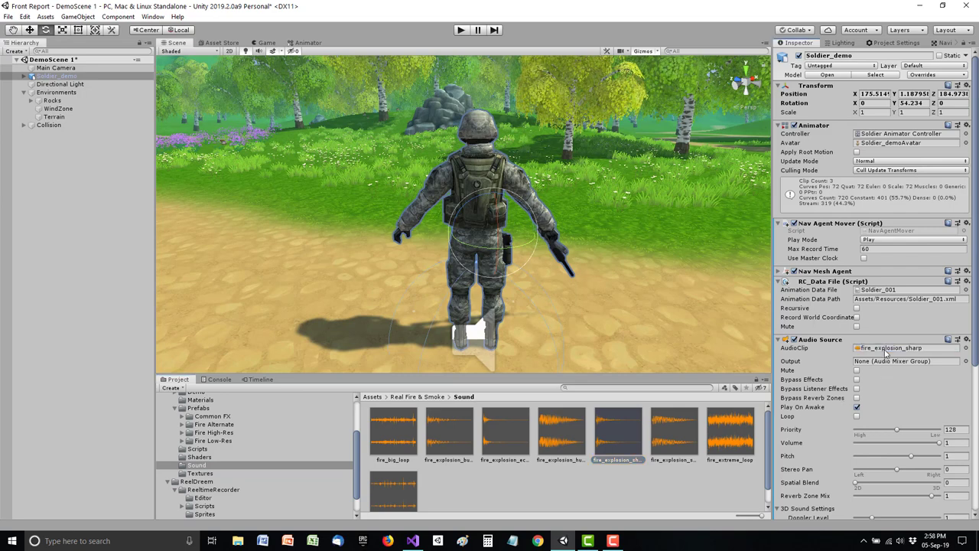
click(624, 436)
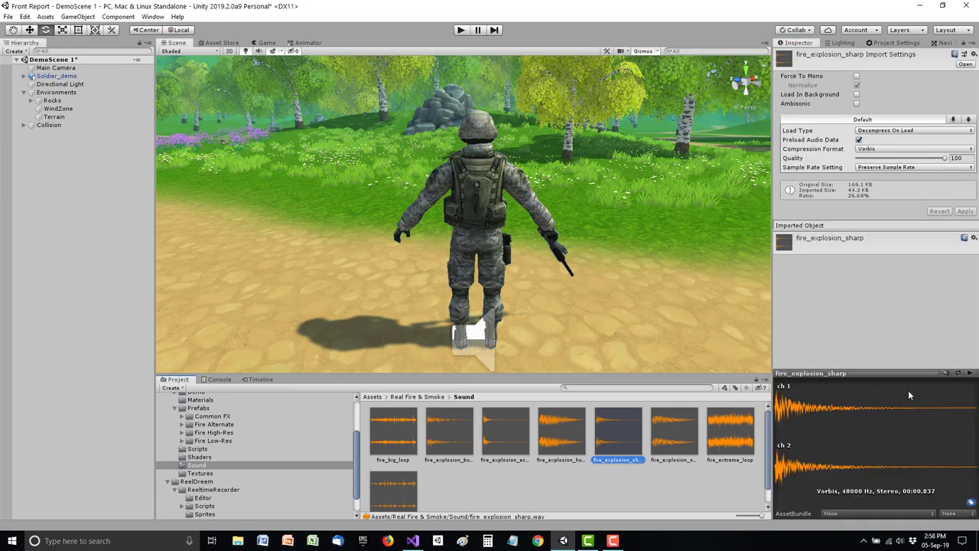
click(972, 372)
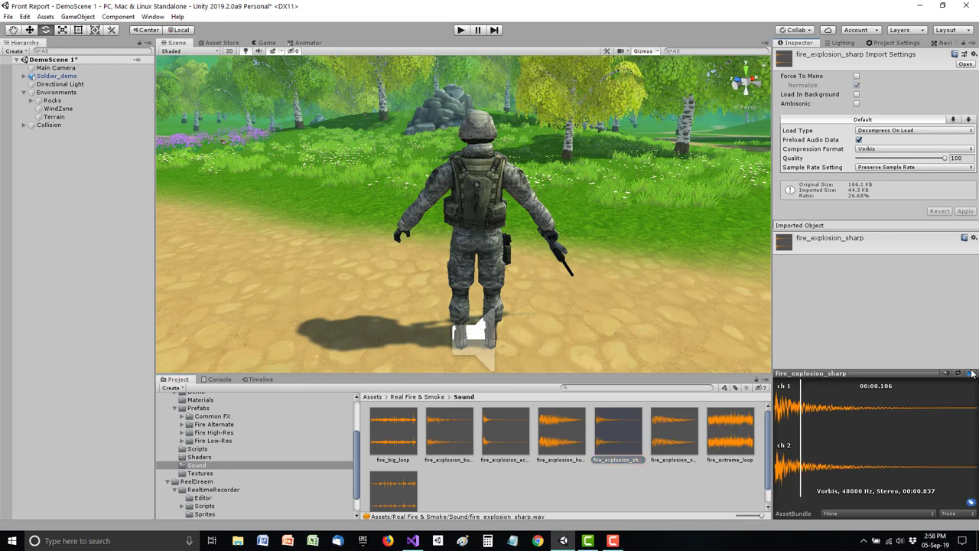
click(971, 372)
Preview fire_explosion_echo, assign it as the soldier's AudioClip instead, and collapse the Audio Source.
click(502, 433)
click(972, 374)
click(971, 374)
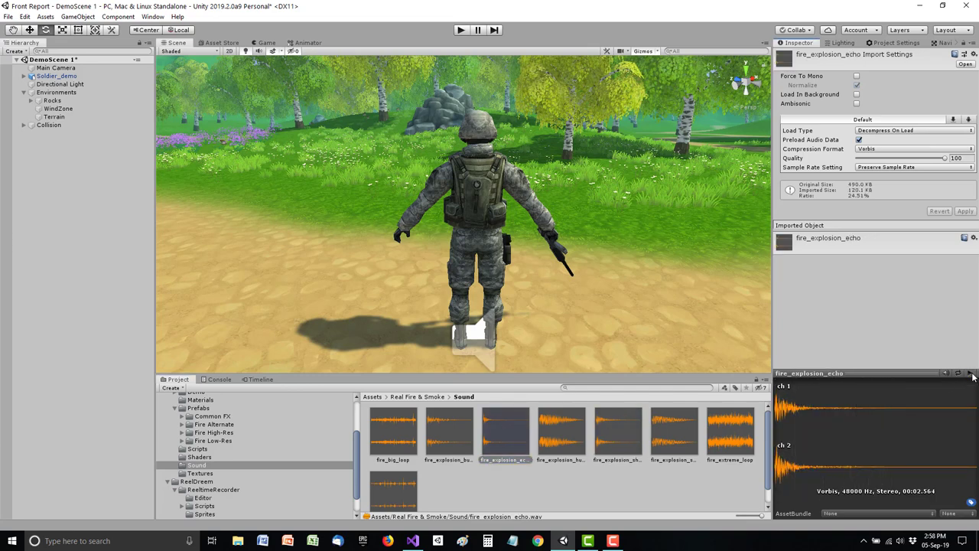
click(971, 373)
click(112, 77)
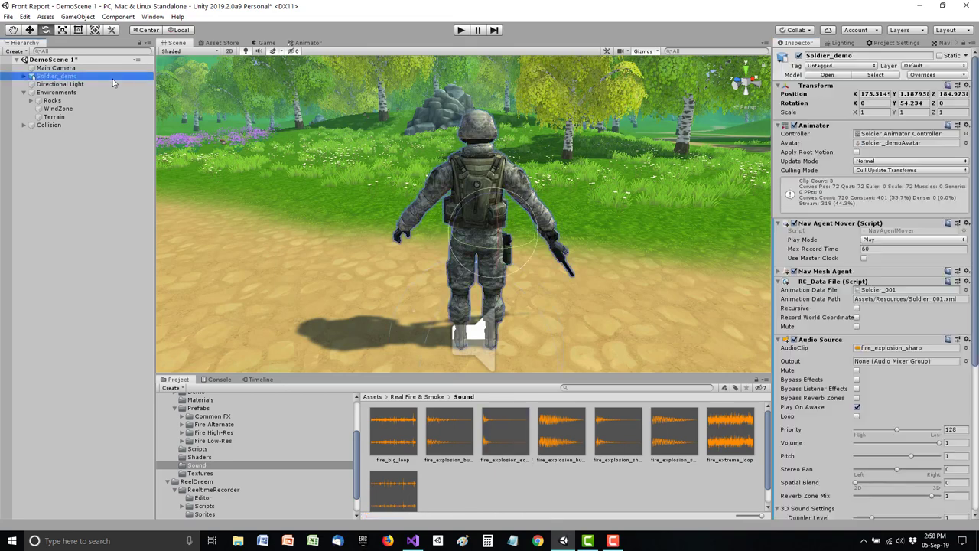
drag(511, 432, 907, 348)
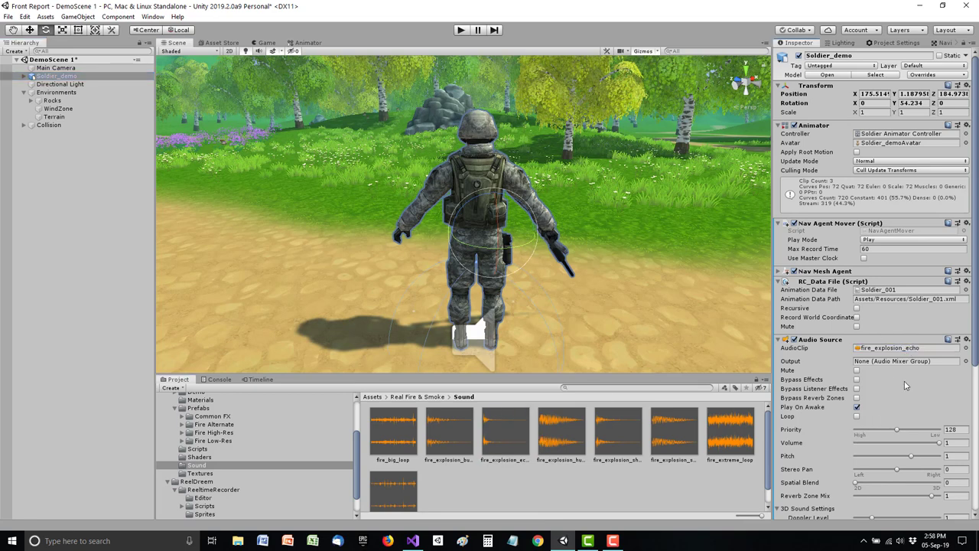
click(779, 340)
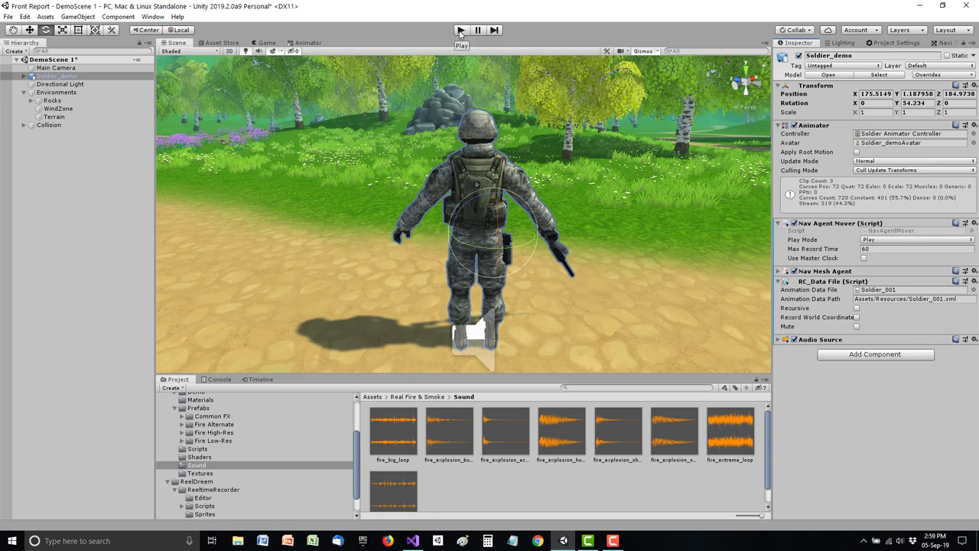
Set the Nav Agent Mover Play Mode to Do Nothing and test the scene in Play mode.
click(891, 241)
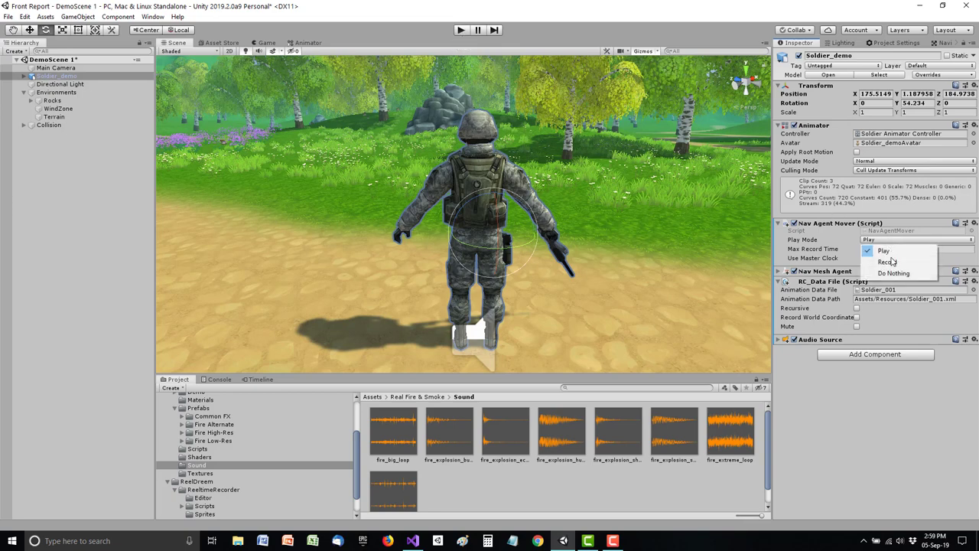
click(893, 273)
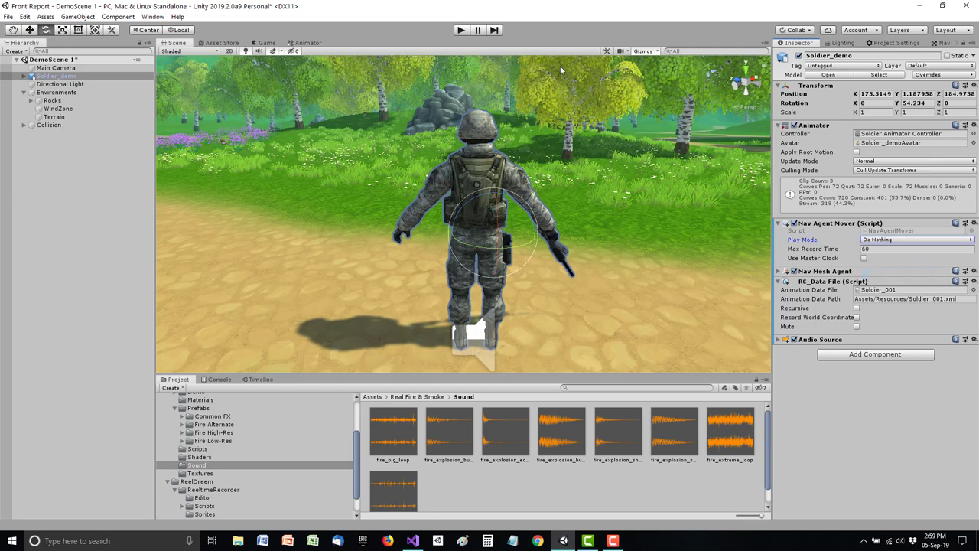
click(461, 30)
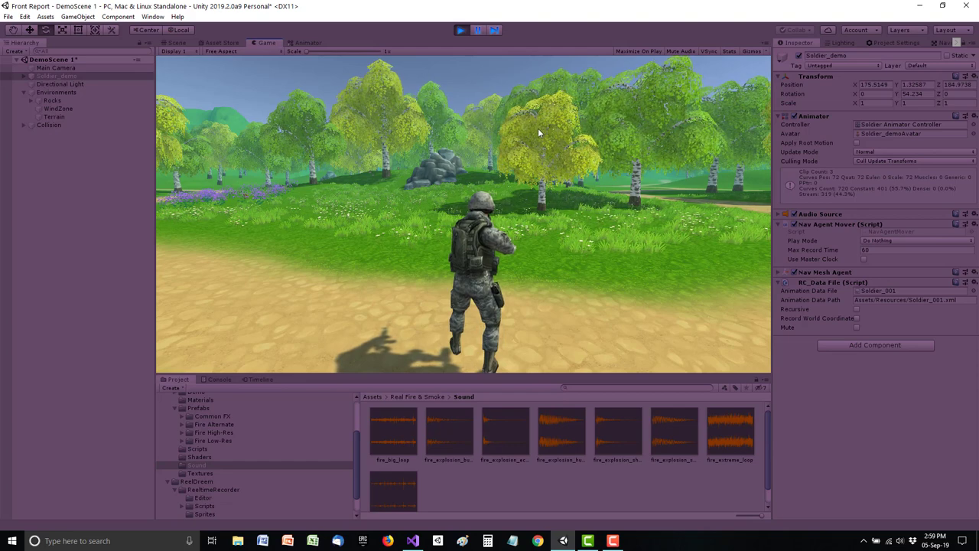
click(460, 29)
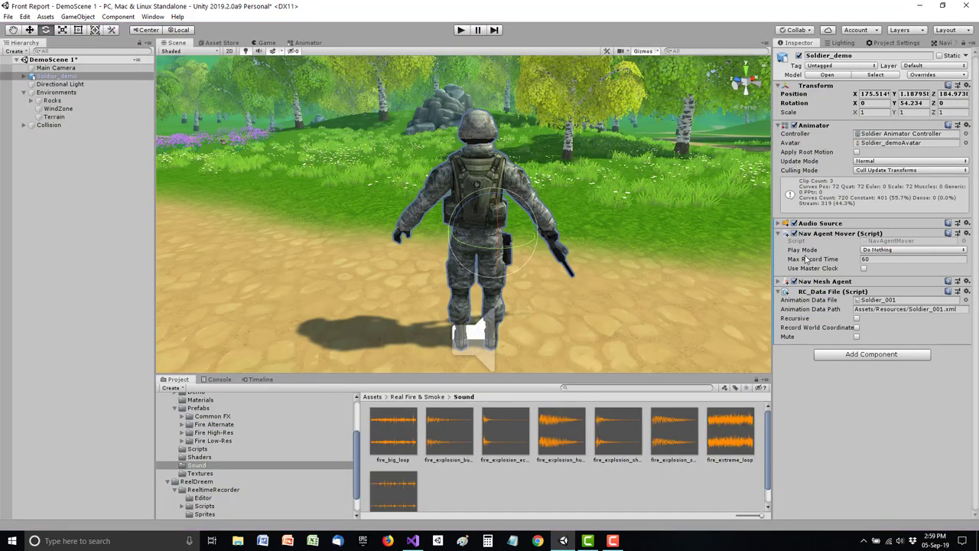
Turn off Play On Awake in the soldier's Audio Source.
click(778, 223)
click(857, 292)
click(778, 223)
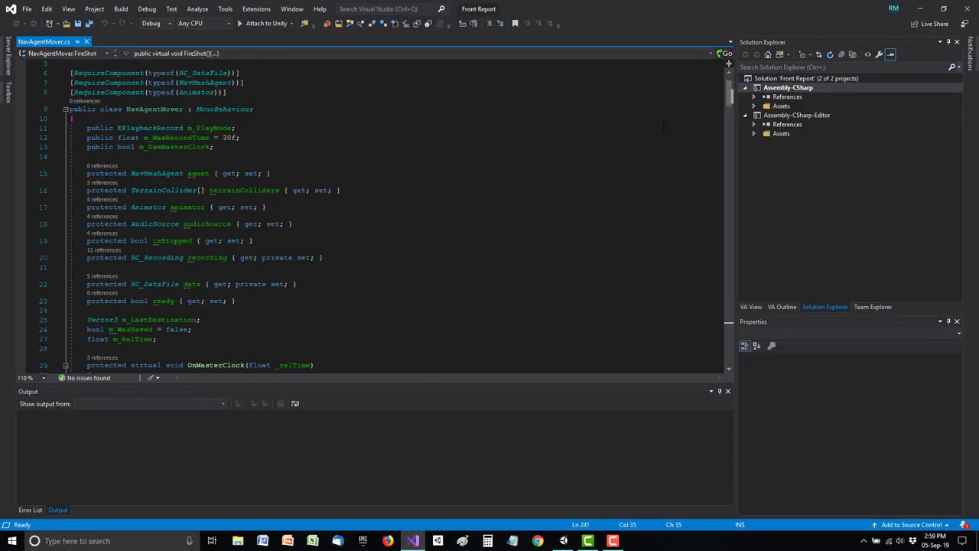
Inspect the public virtual FireShot() method and its ShootTrigger line at the end of NavAgentMover.cs.
drag(729, 104, 741, 323)
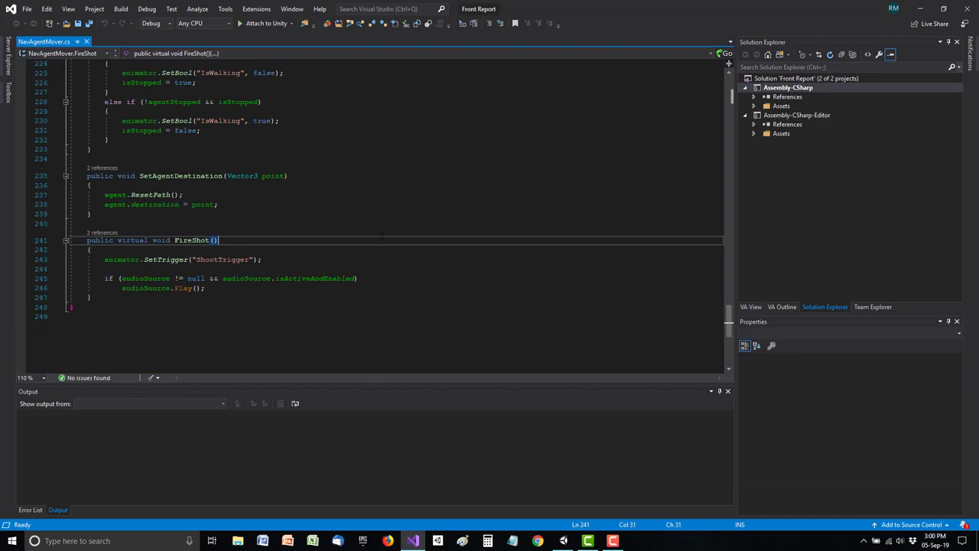
key(ctrl+w)
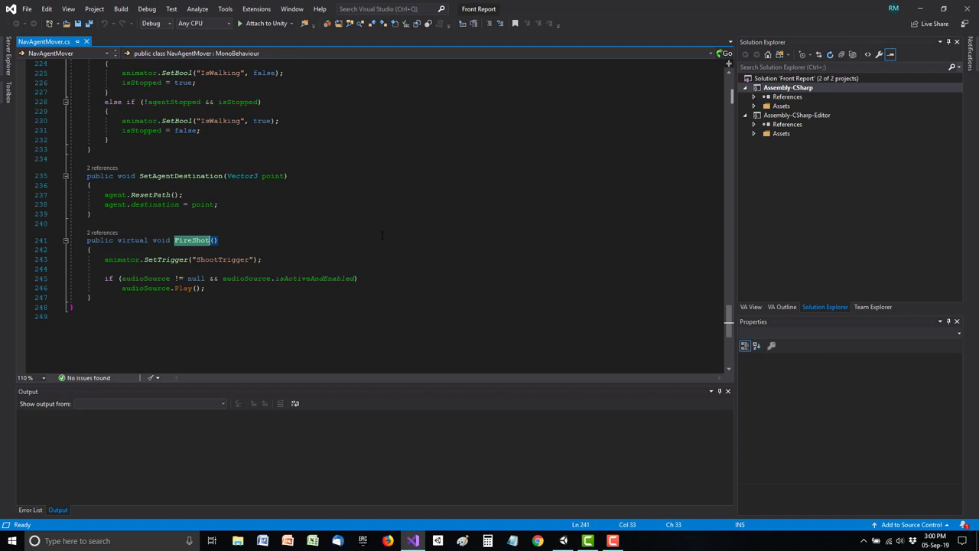
click(276, 261)
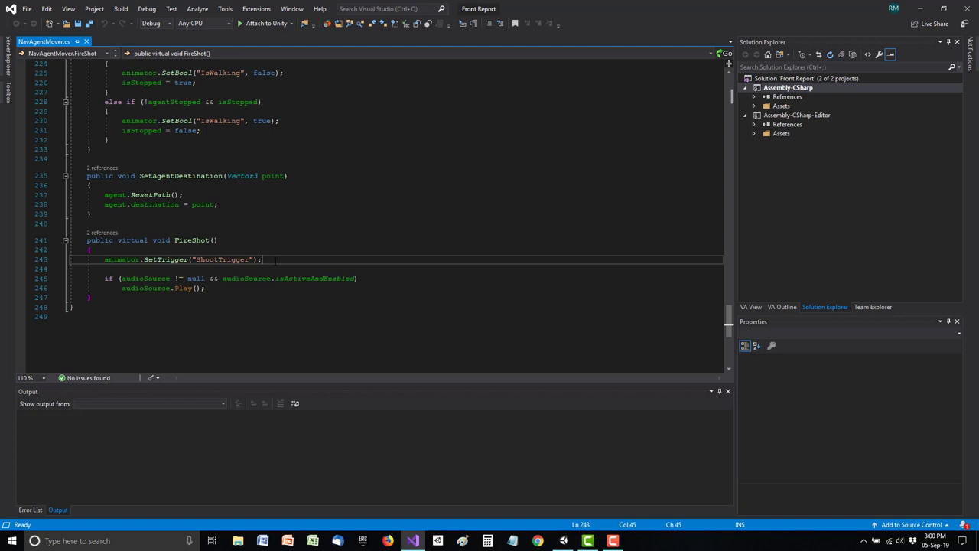
double_click(132, 241)
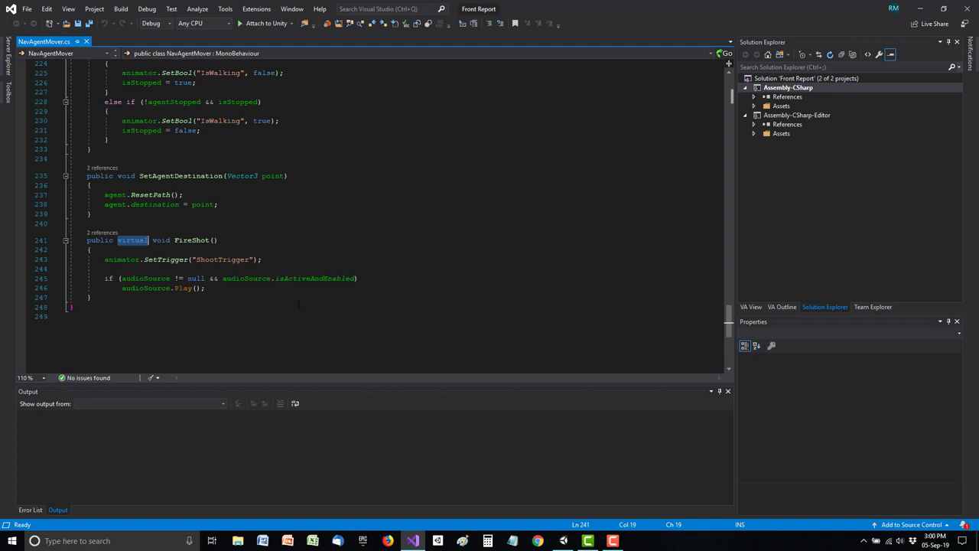
click(564, 540)
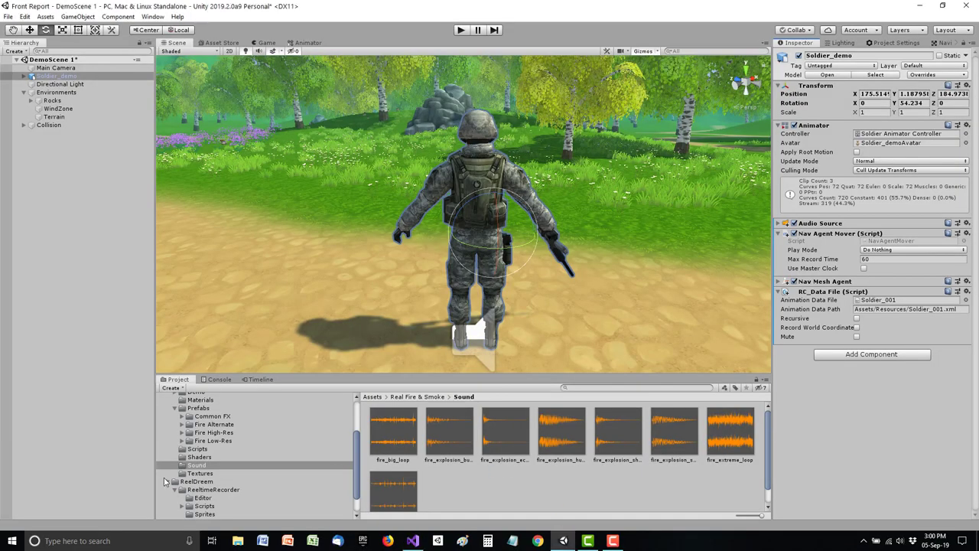
Create a folder named Scripts under Assets and open it.
click(166, 481)
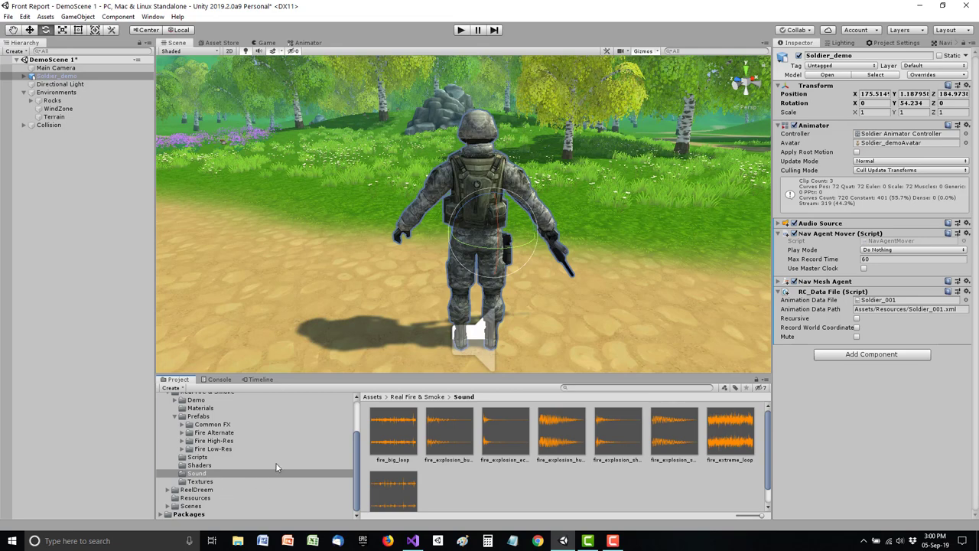
scroll(255, 454, up, 2)
click(201, 411)
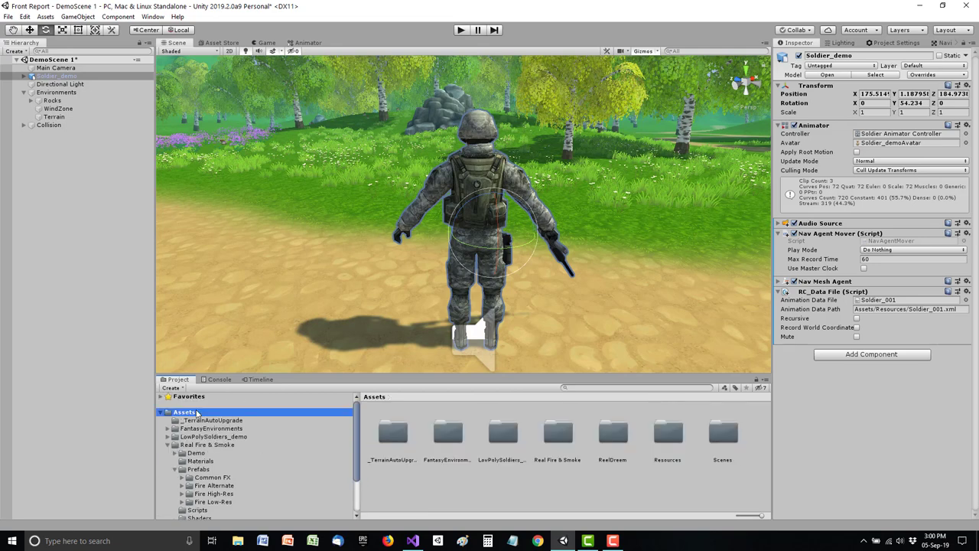
right_click(476, 472)
mouse_move(581, 234)
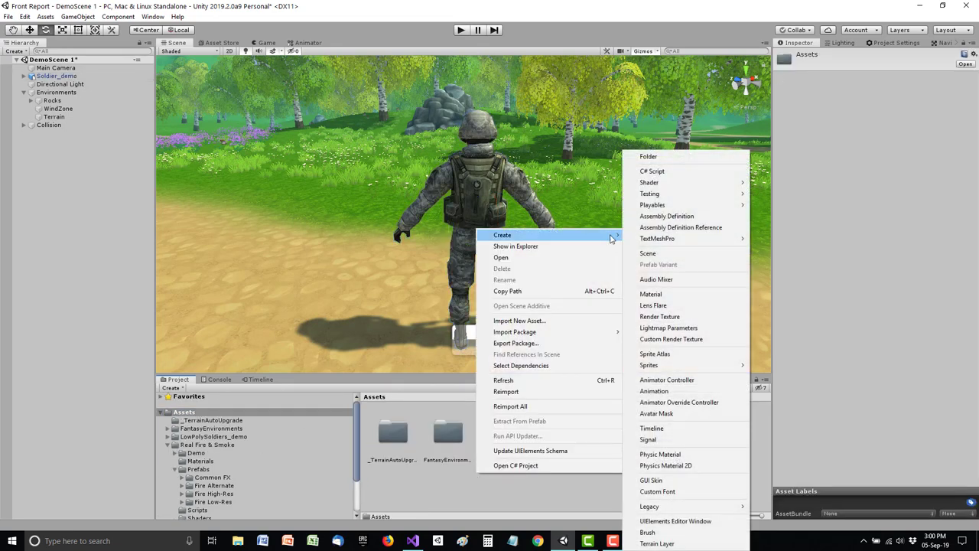
click(661, 158)
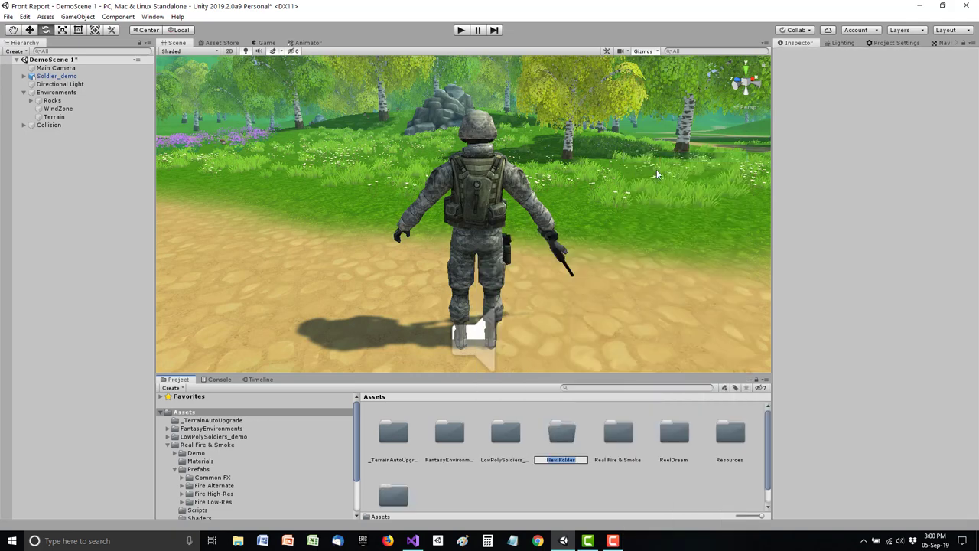
text(Scripts)
key(Return)
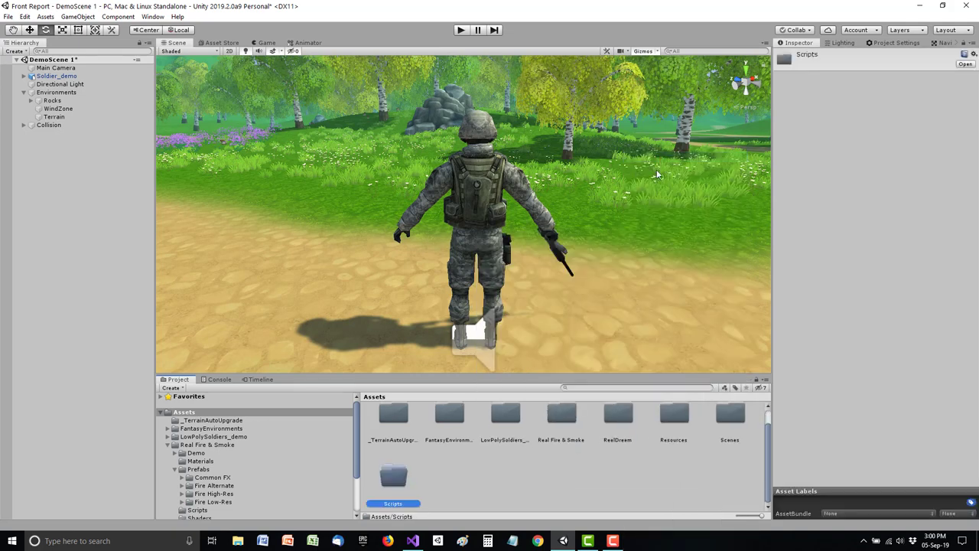
key(Return)
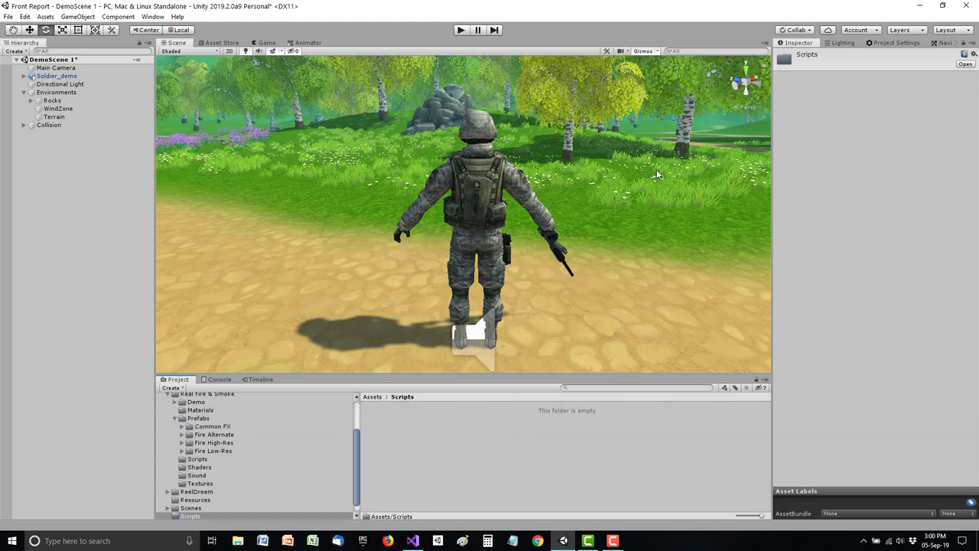
Create a C# script named SoldierMover in the Scripts folder and open it in Visual Studio.
right_click(413, 438)
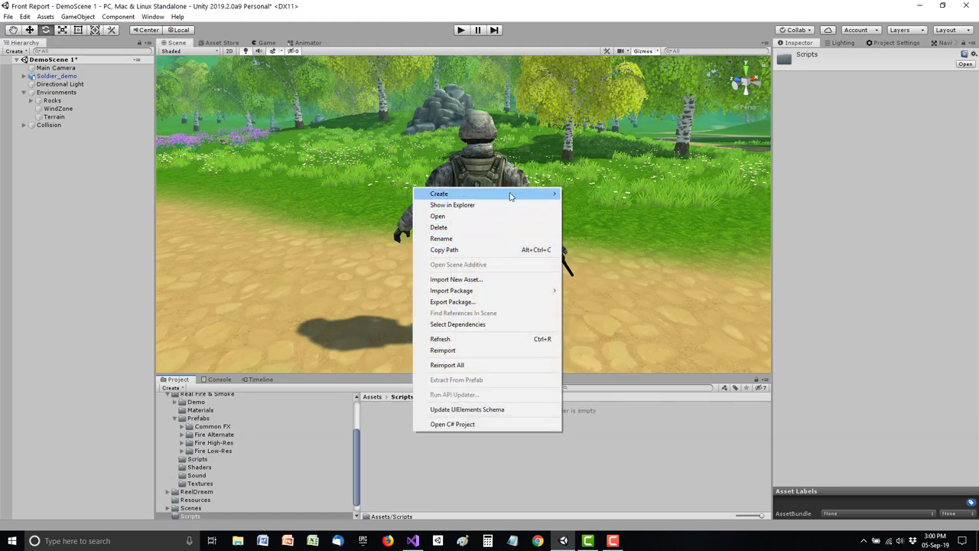
mouse_move(528, 194)
click(615, 173)
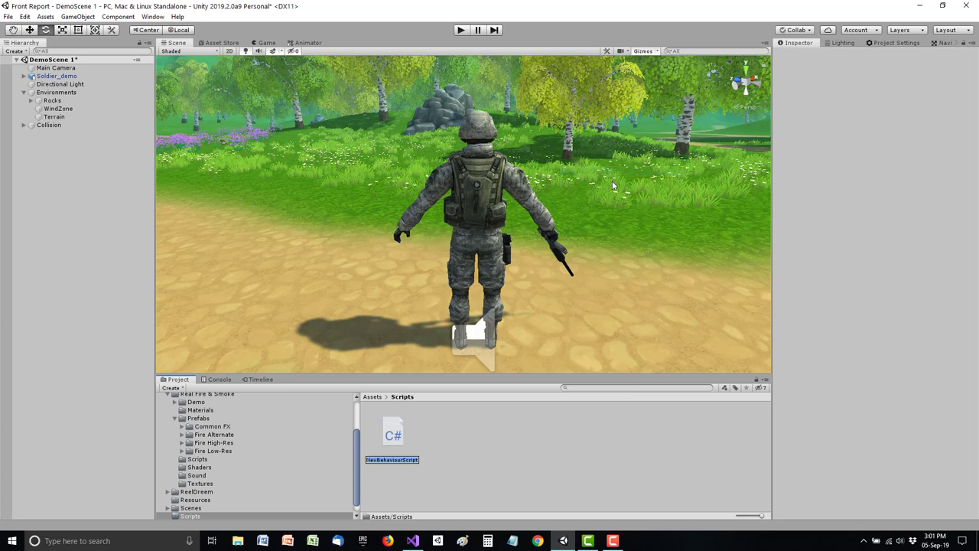
text(SoldierMover)
key(Return)
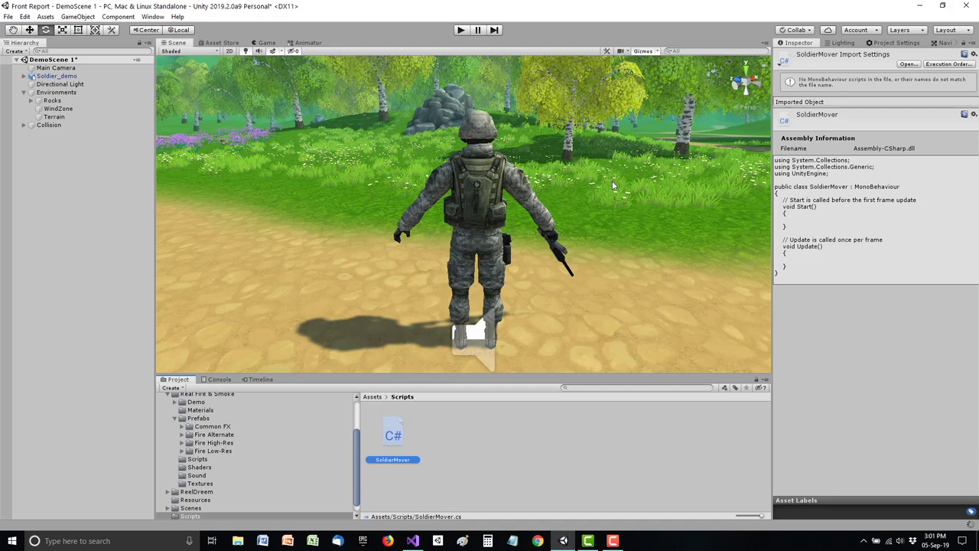
click(413, 541)
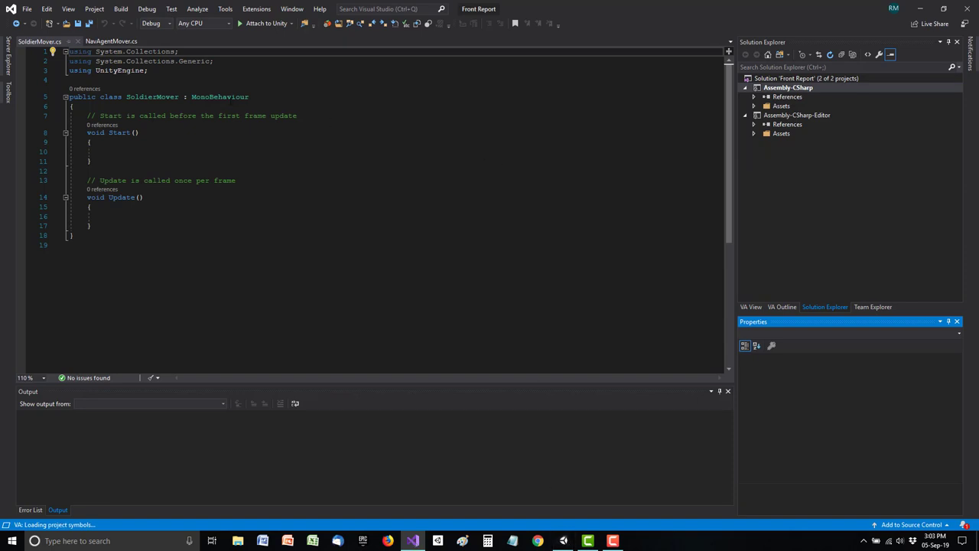
Make SoldierMover derive from NavAgentMover and delete the template Start and Update methods.
double_click(234, 109)
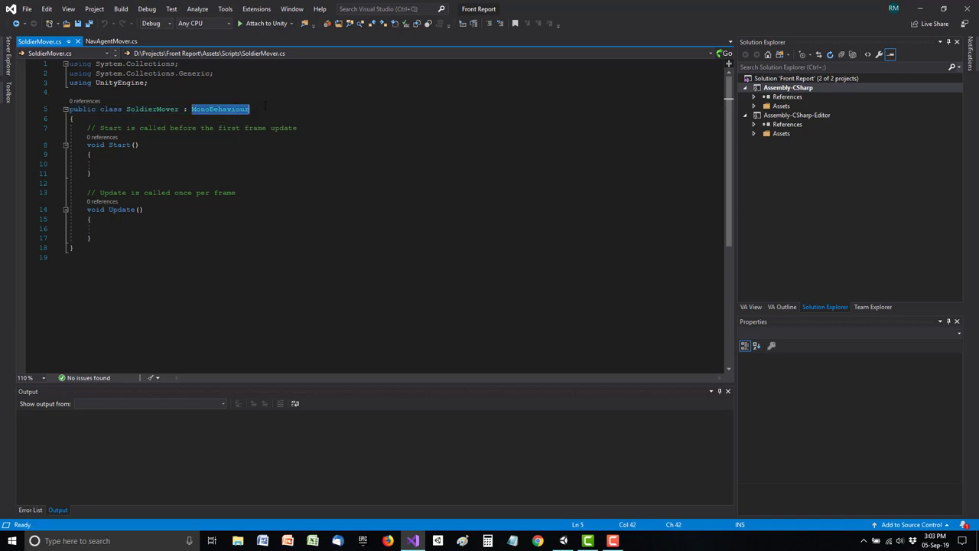
text(NavAgentMover)
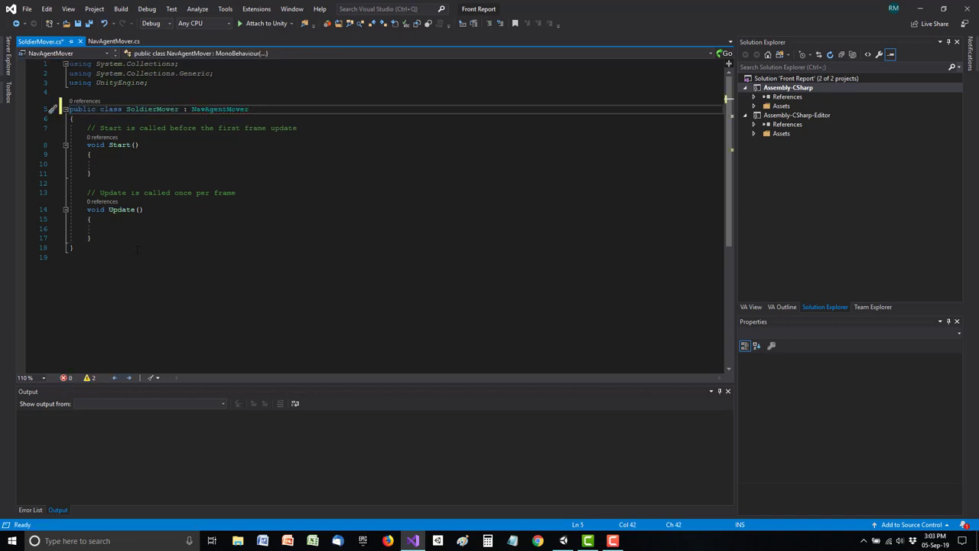
drag(91, 238, 69, 128)
key(Delete)
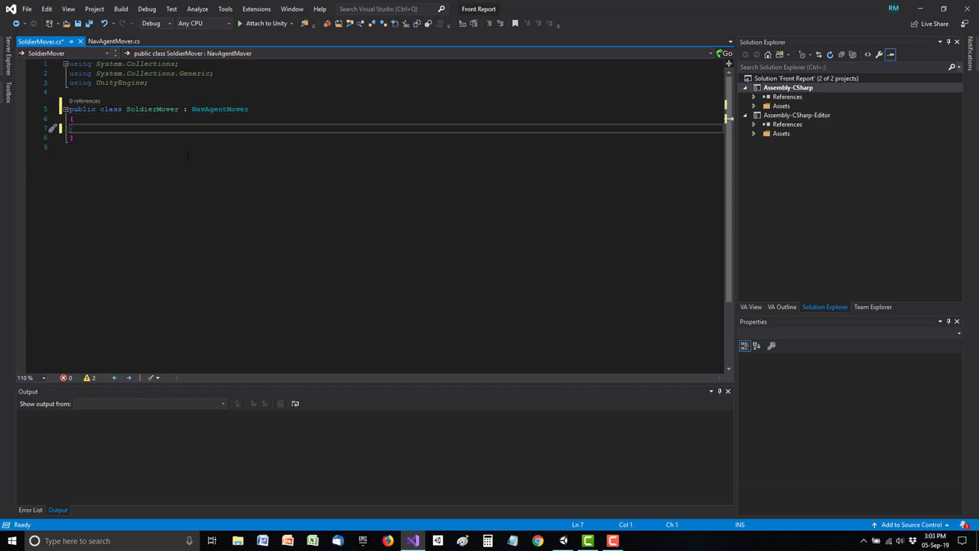
Paste the FireShot declaration from NavAgentMover.cs into SoldierMover, changing virtual to override.
click(115, 41)
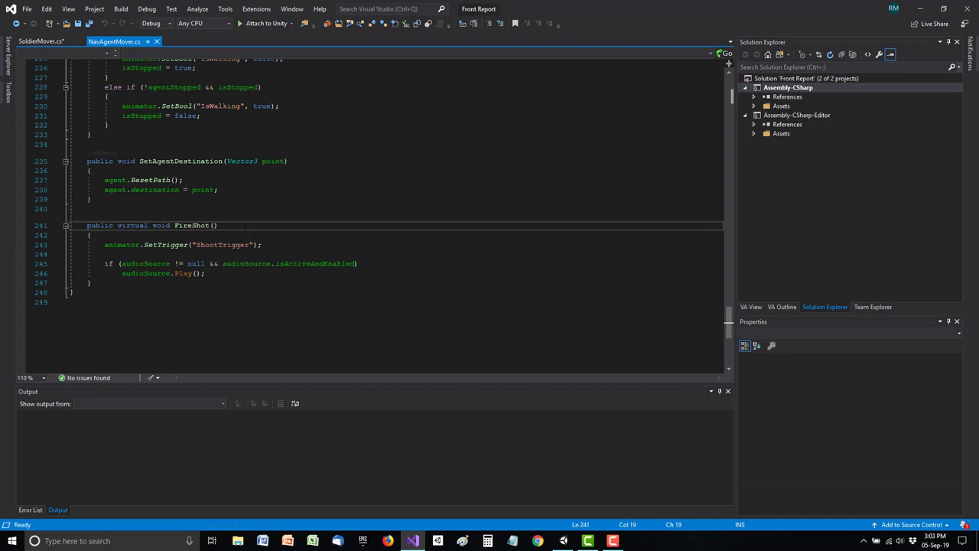
click(241, 224)
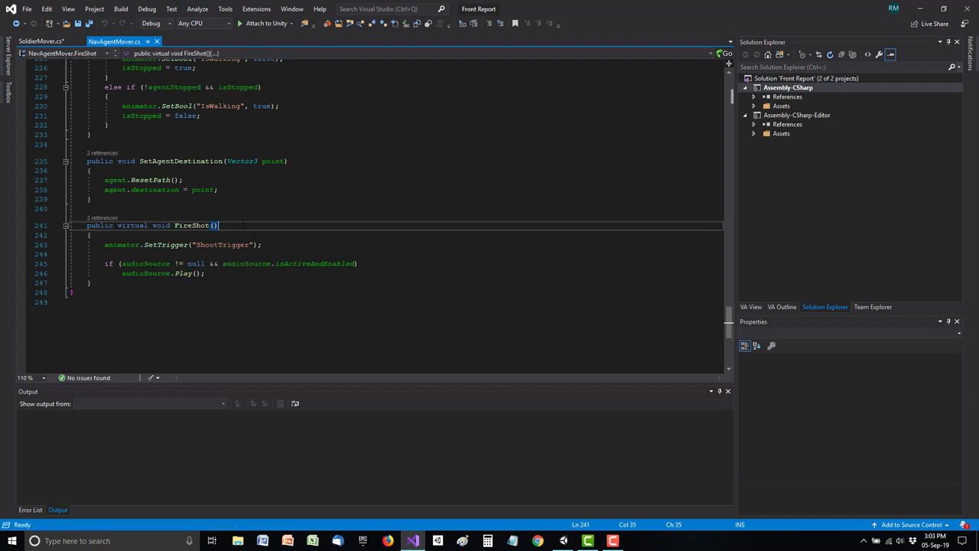
click(40, 41)
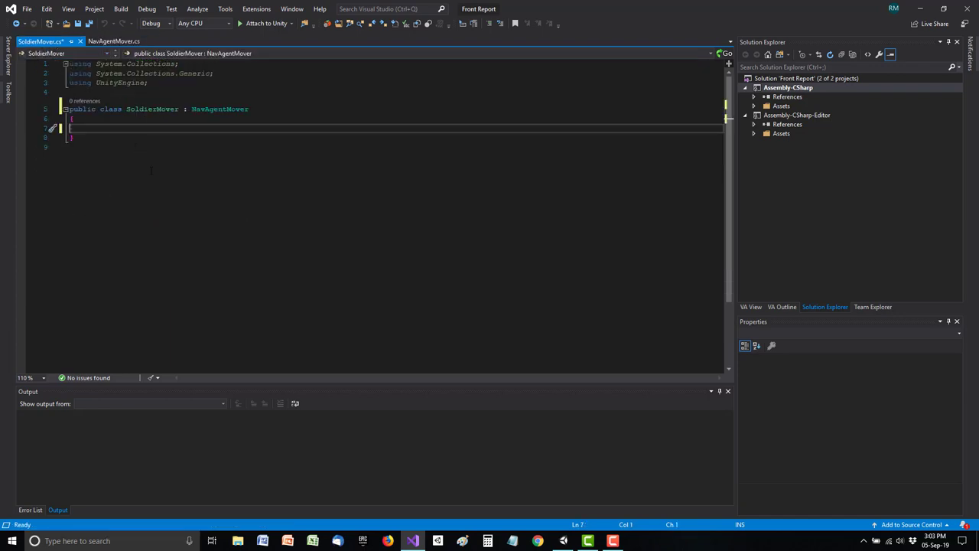
text(public virtual void FireShot())
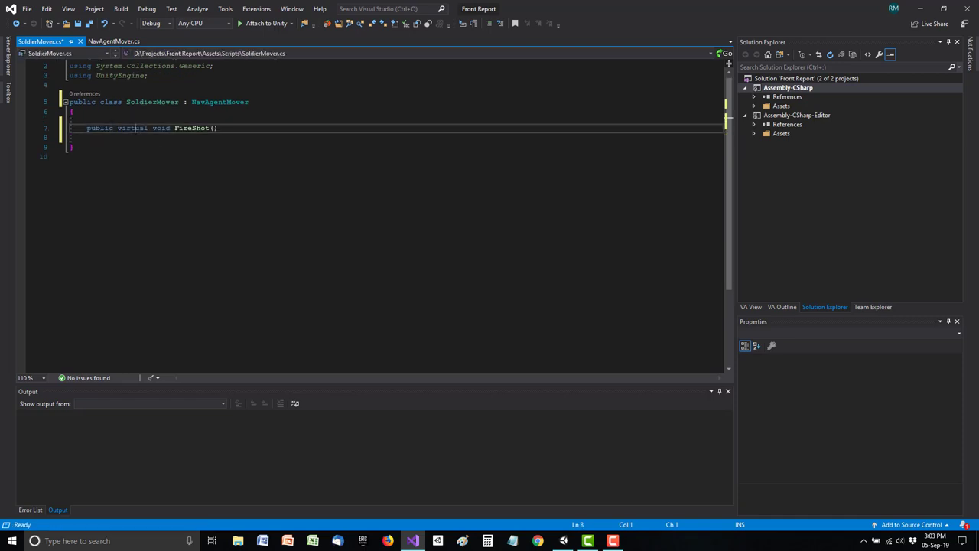
double_click(133, 129)
text(override)
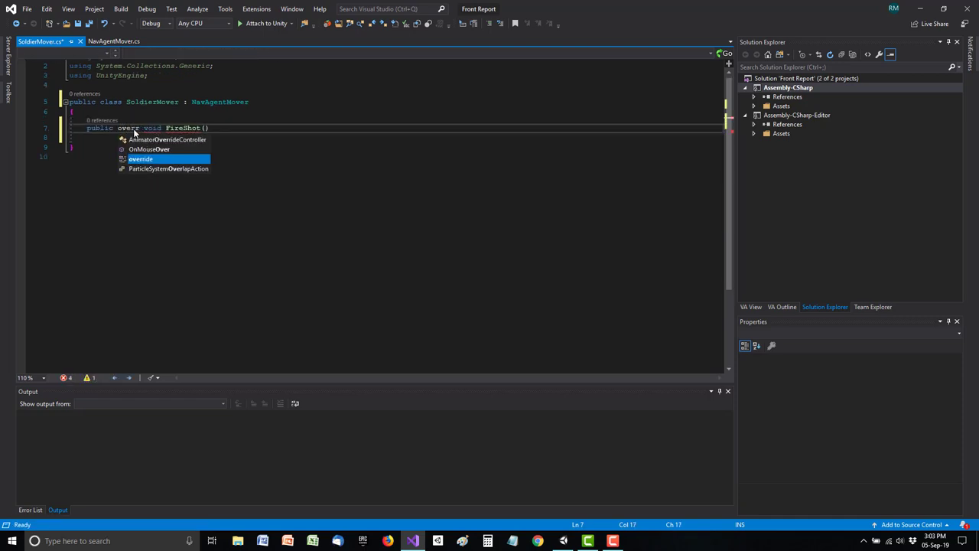
key(Escape)
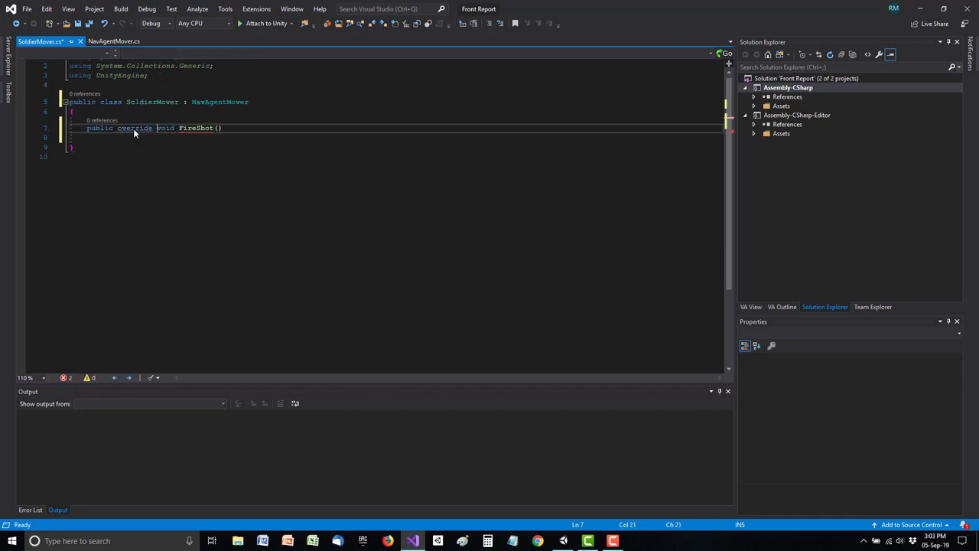
Give the FireShot override a body containing base.FireShot();.
key(End)
key(Return)
text({)
key(Return)
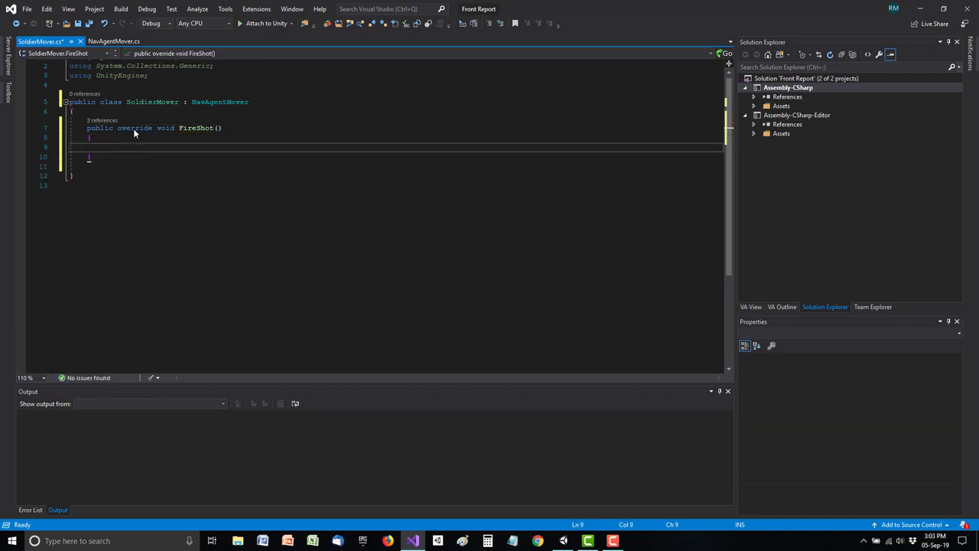
text(base.)
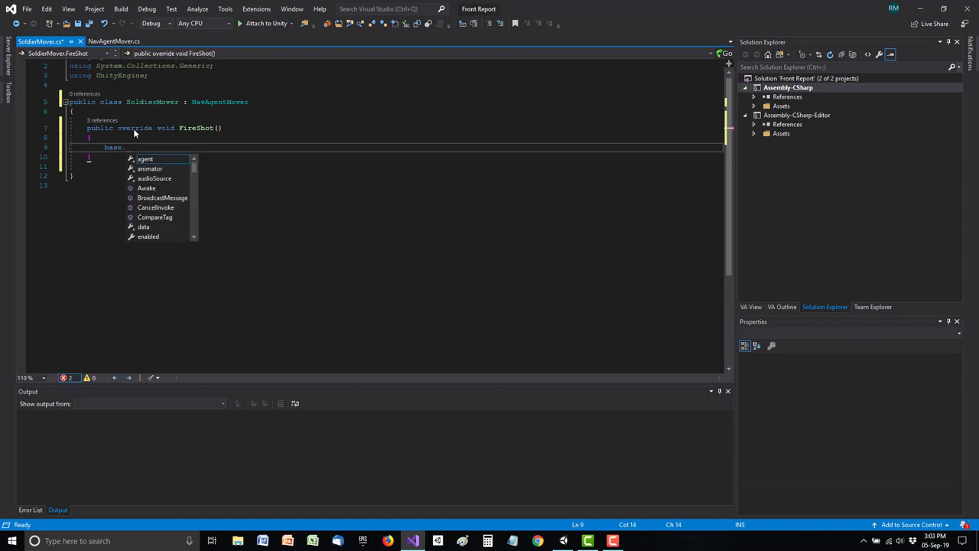
text(Fi)
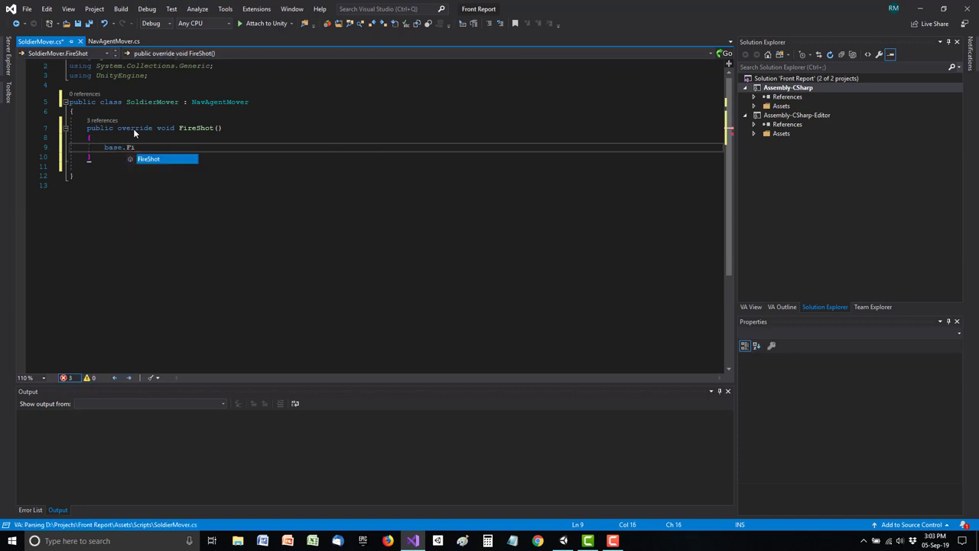
text(reShot();)
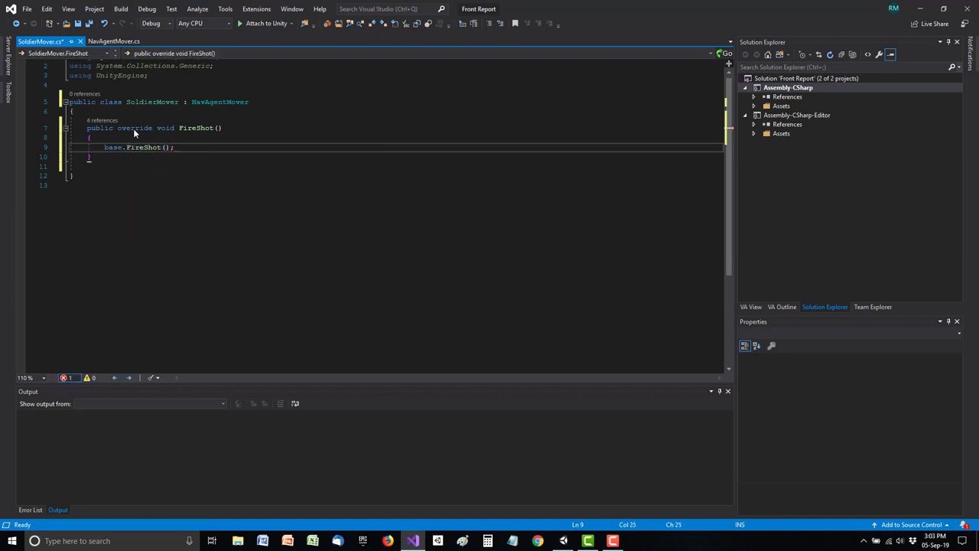
key(Return)
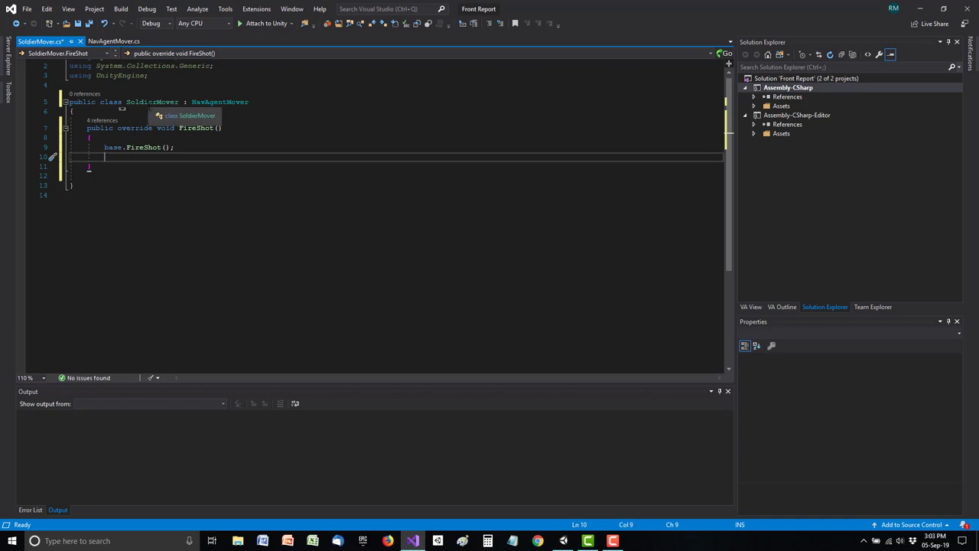
Declare public GameObject m_ExplosionPrefab and public Transform m_ExplosionPosition fields in SoldierMover.
click(165, 112)
key(Return)
text(public )
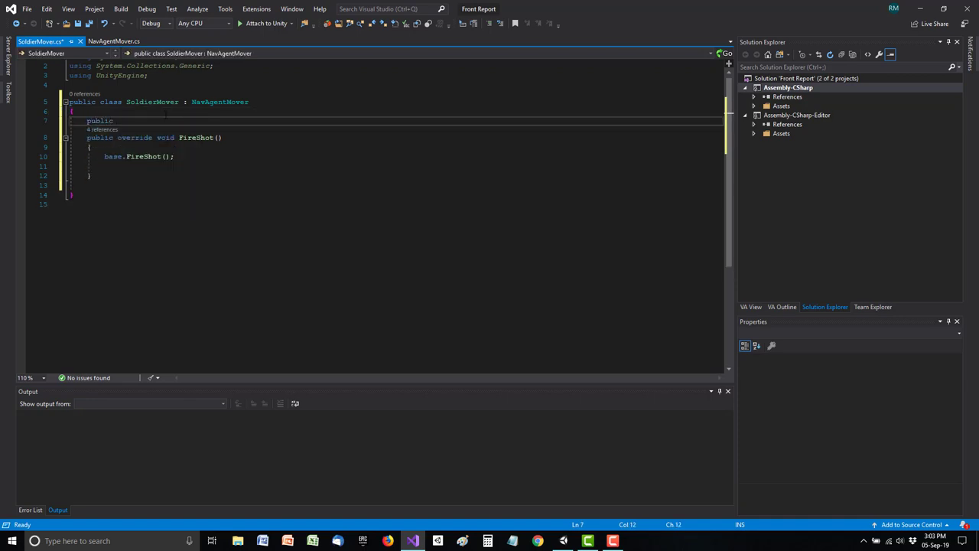
text(GameOb)
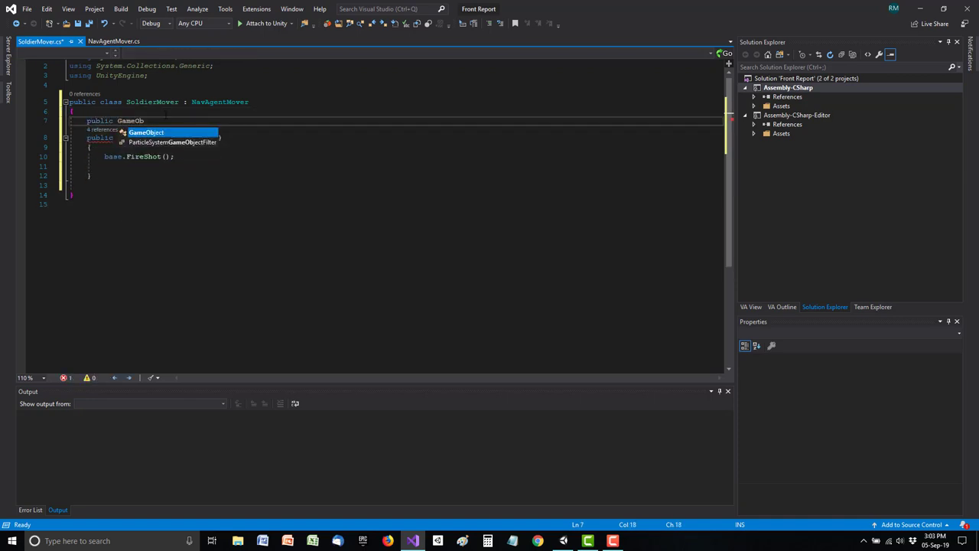
text(ject )
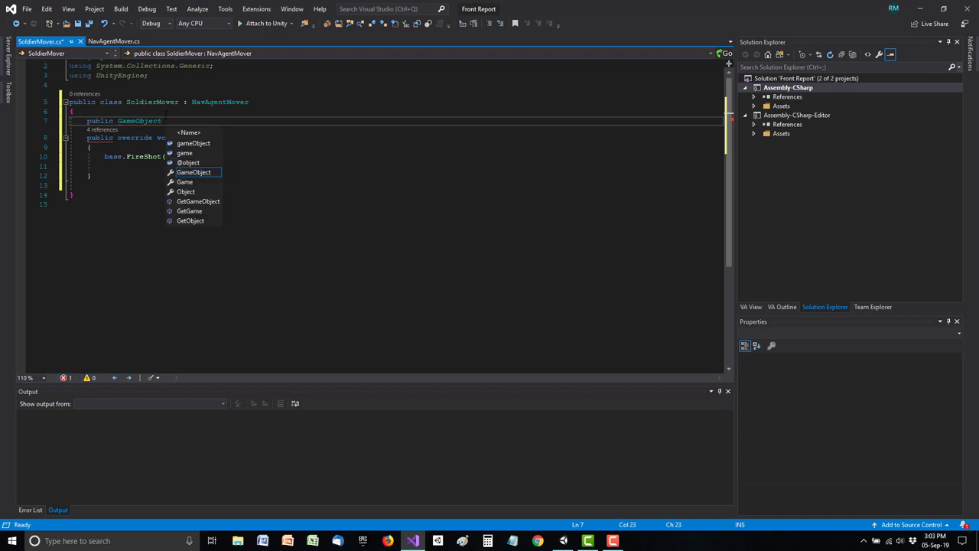
text(m_Explo)
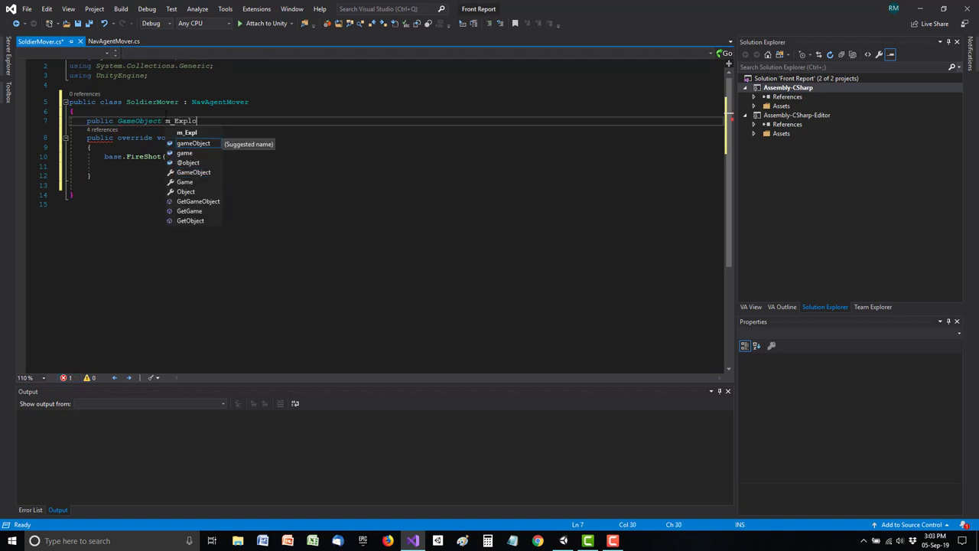
text(sionPrefab;)
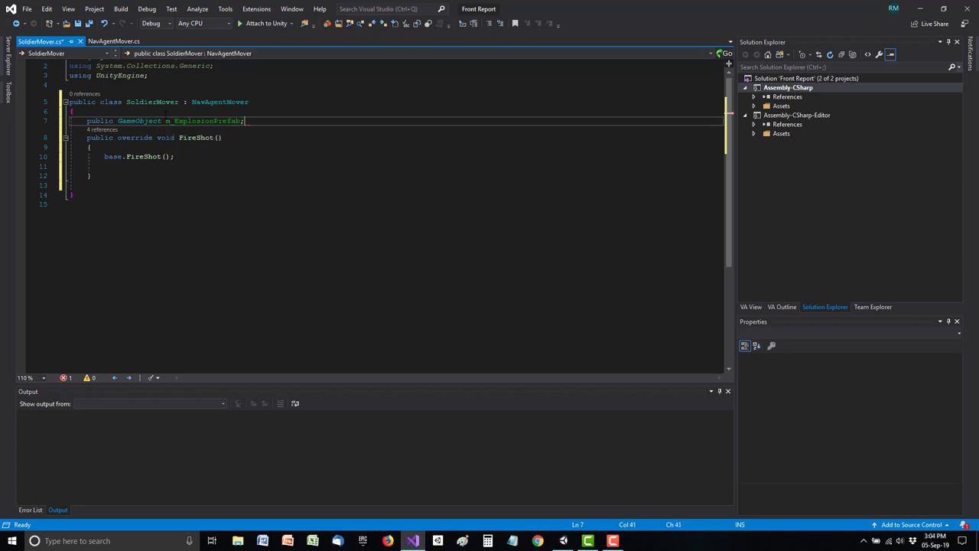
key(Return)
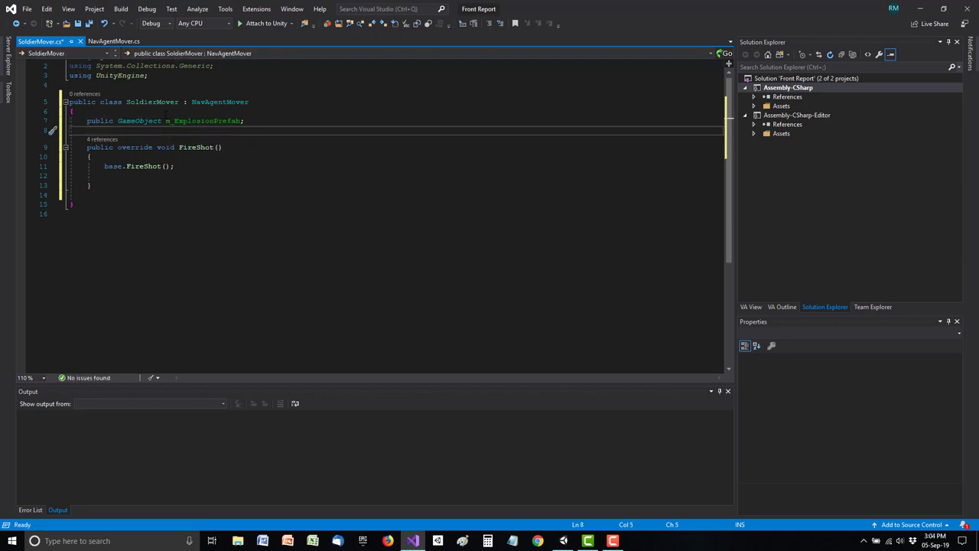
text(public Transform )
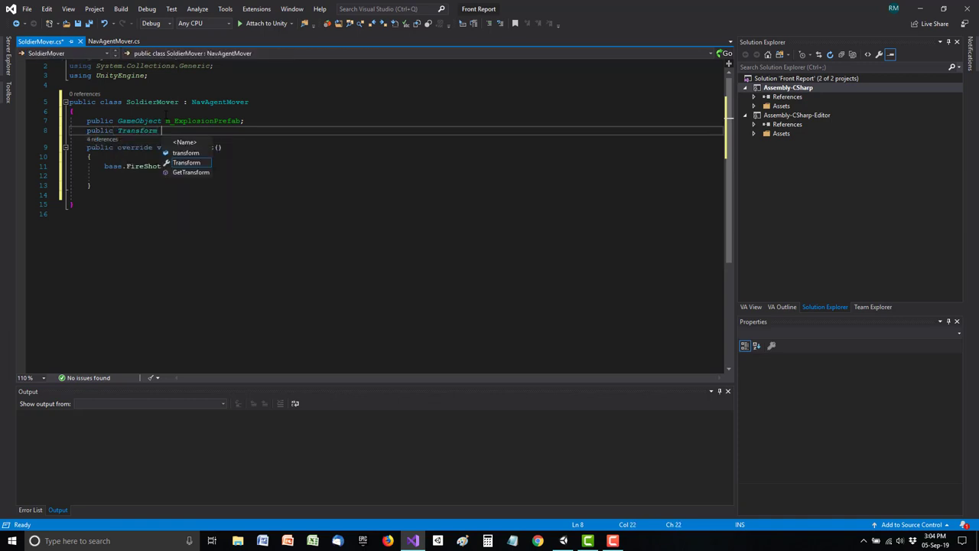
text(m_ExplosionPosition)
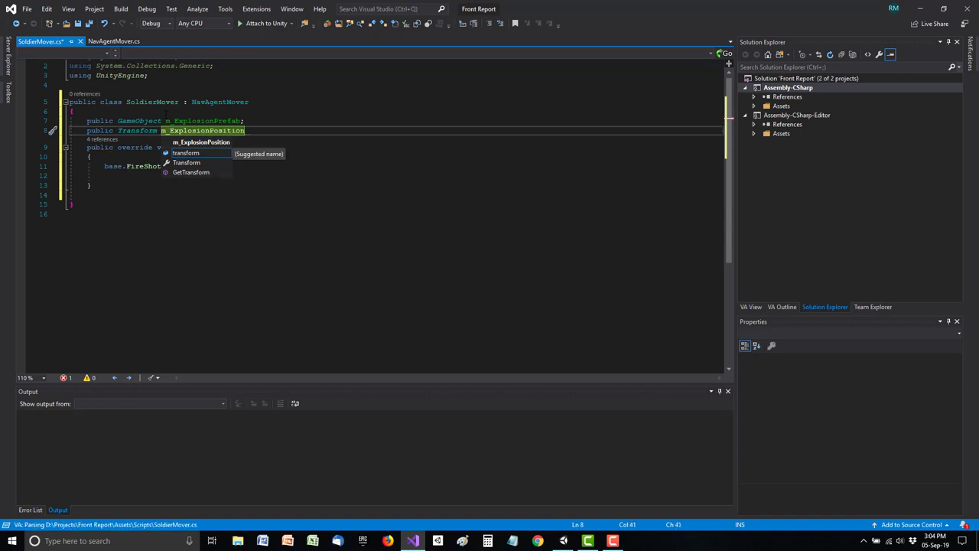
text(;)
key(Return)
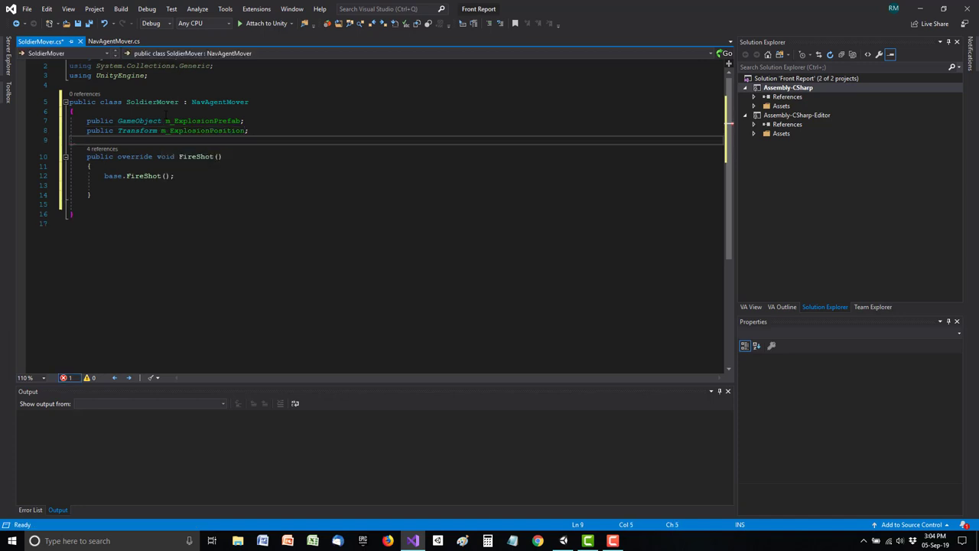
Add Instantiate(m_ExplosionPrefab, m_ExplosionPosition); to FireShot and save the script.
click(184, 184)
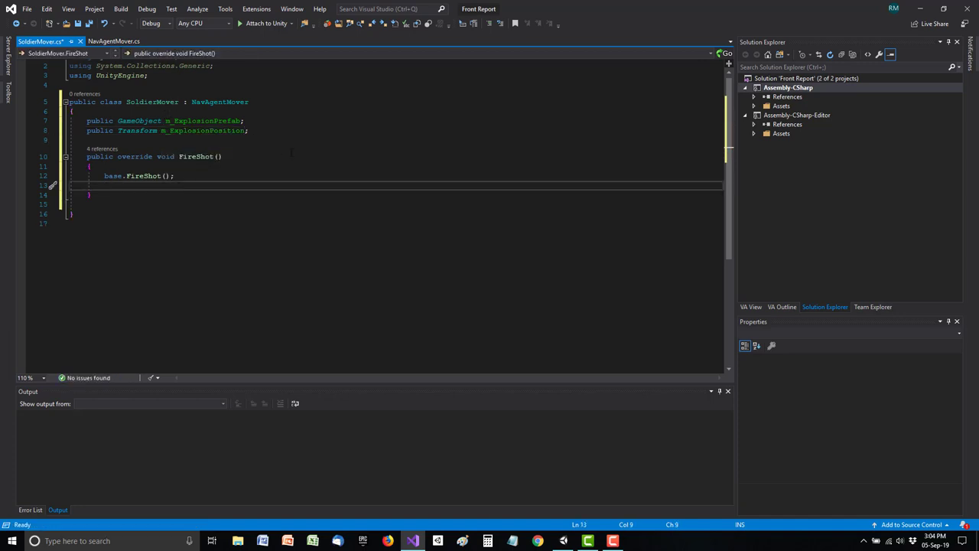
text(Instant)
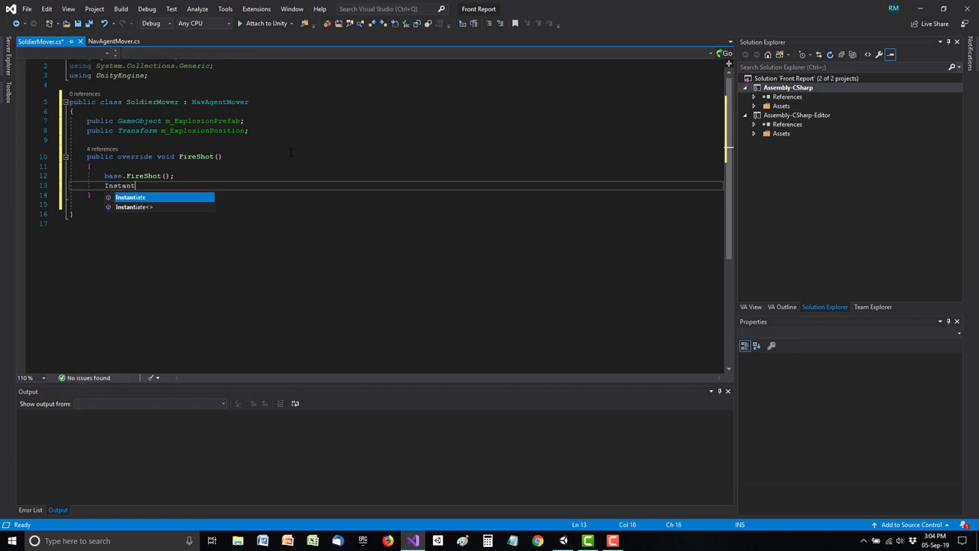
text(iate()
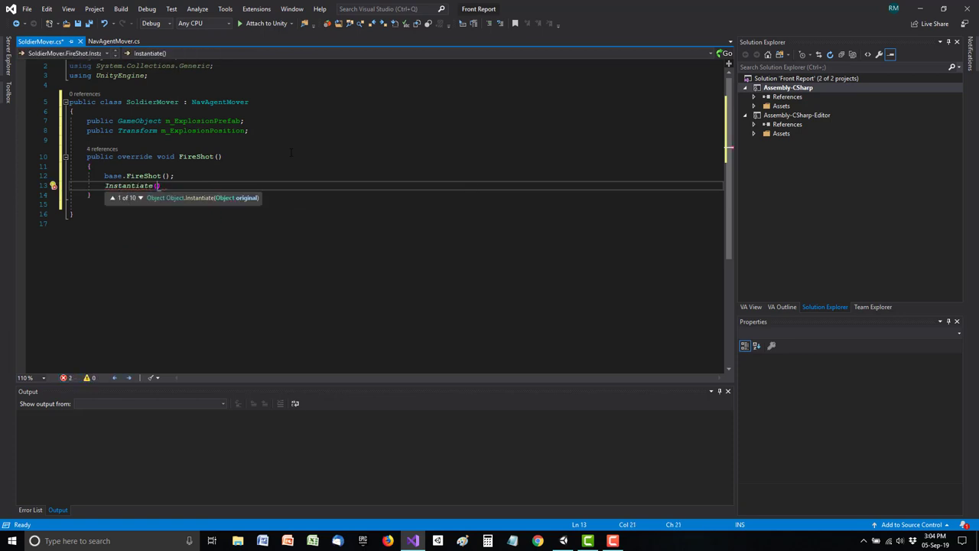
text(m_Expl)
key(Down)
text(,)
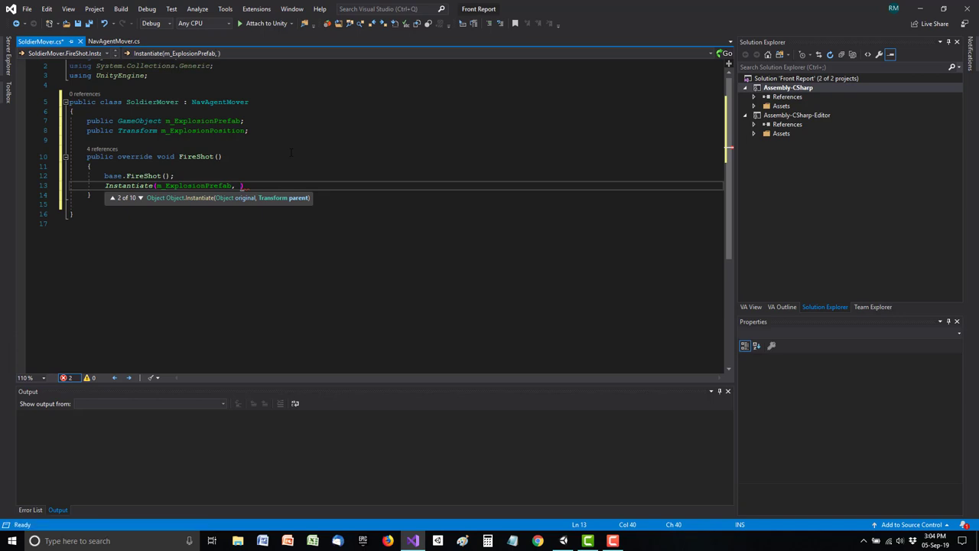
text( m_Expl)
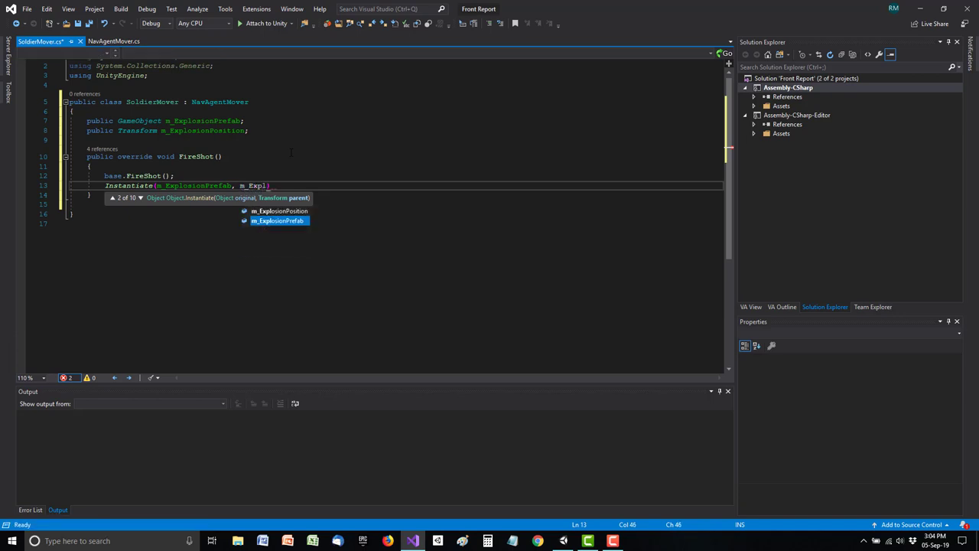
key(Up)
key(Tab)
text())
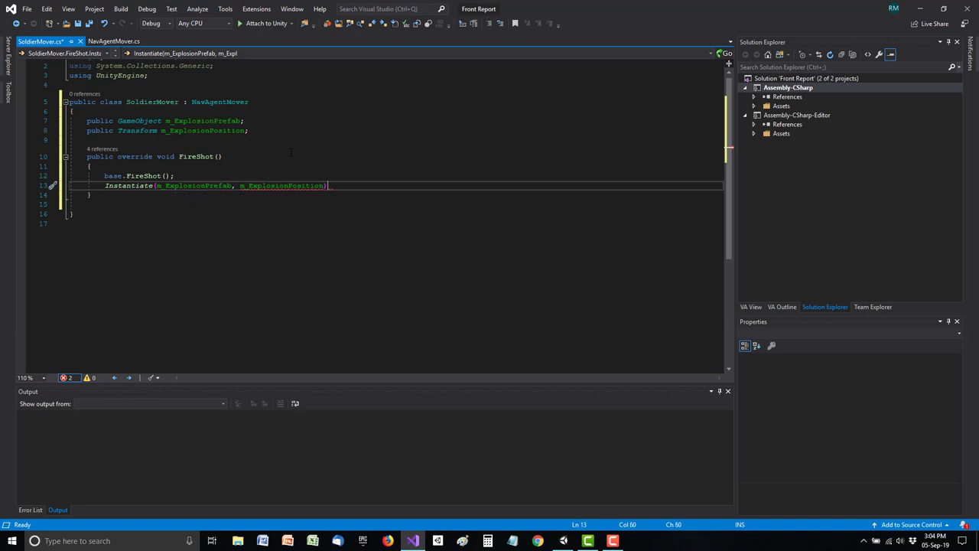
text(;)
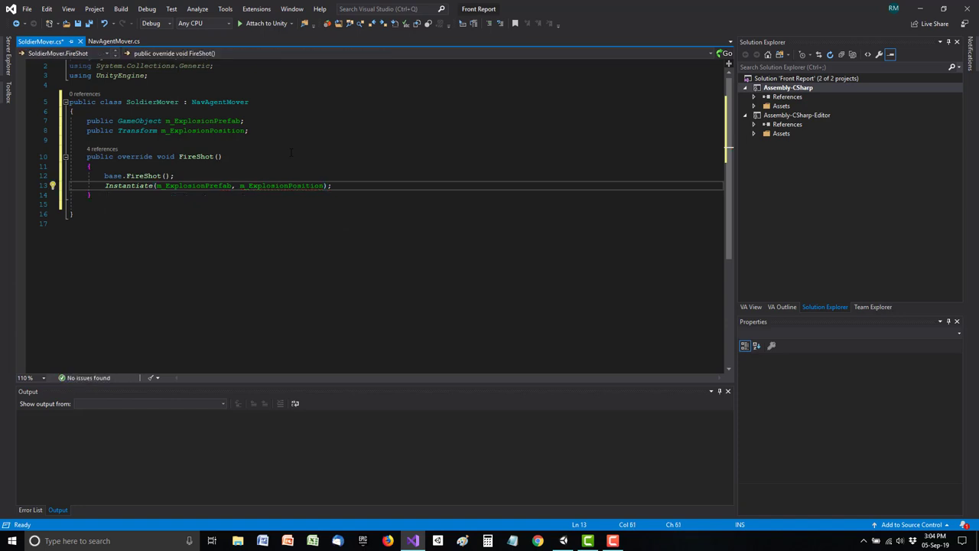
key(ctrl+s)
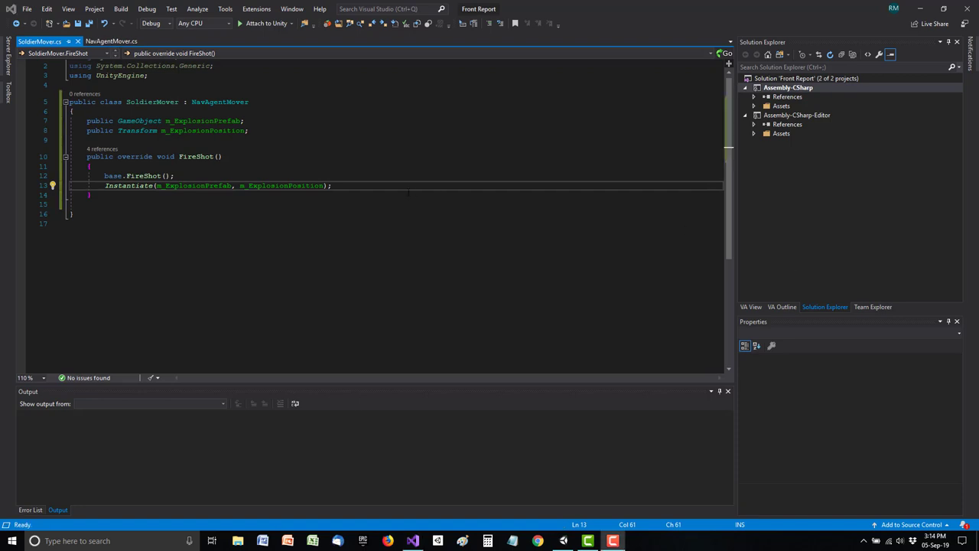
Store the Instantiate result in a variable: GameObject go = Instantiate(...).
click(424, 186)
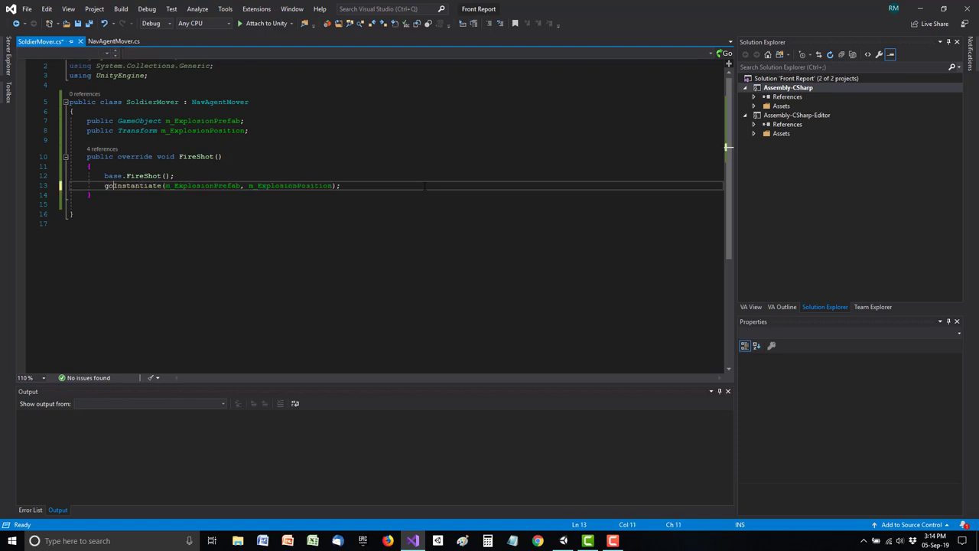
key(ctrl+space)
key(Tab)
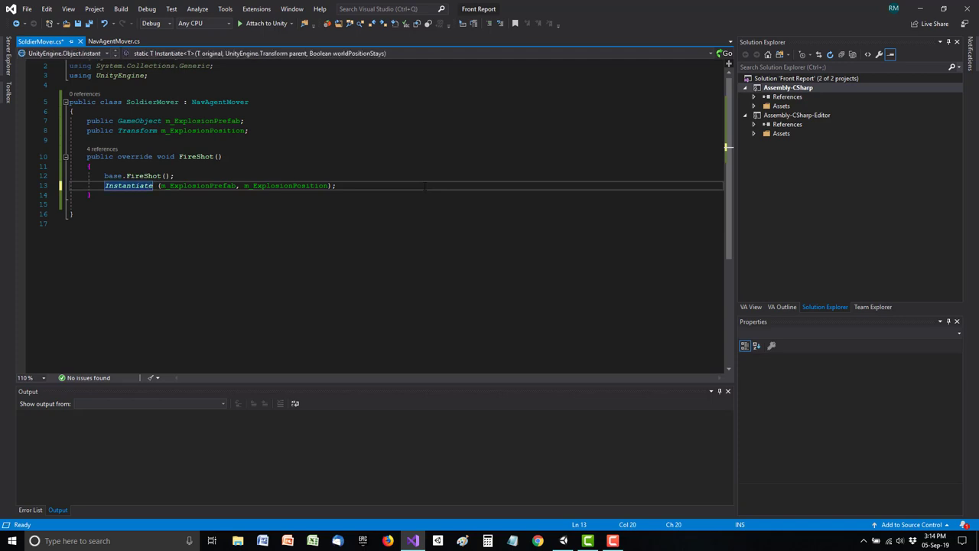
key(Delete)
key(Home)
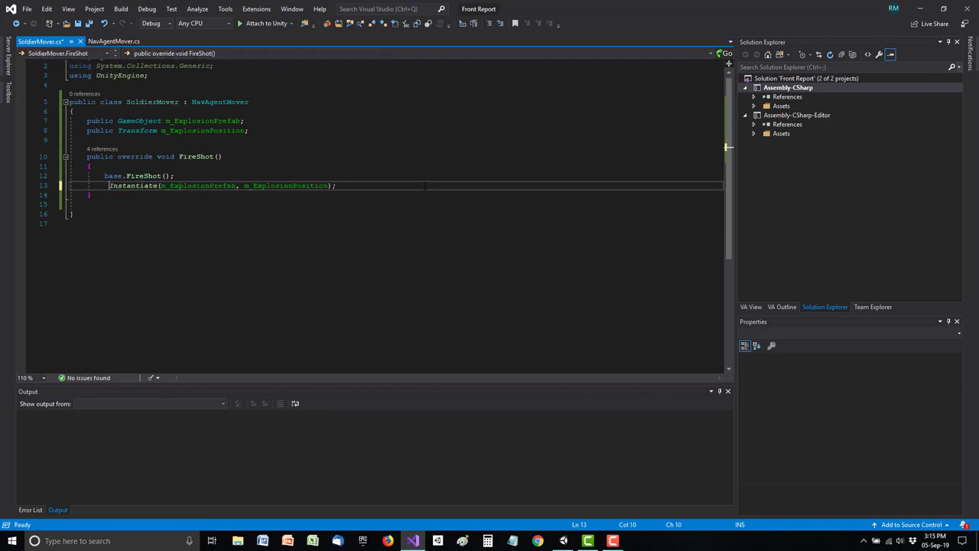
text(Game)
key(Tab)
text(go)
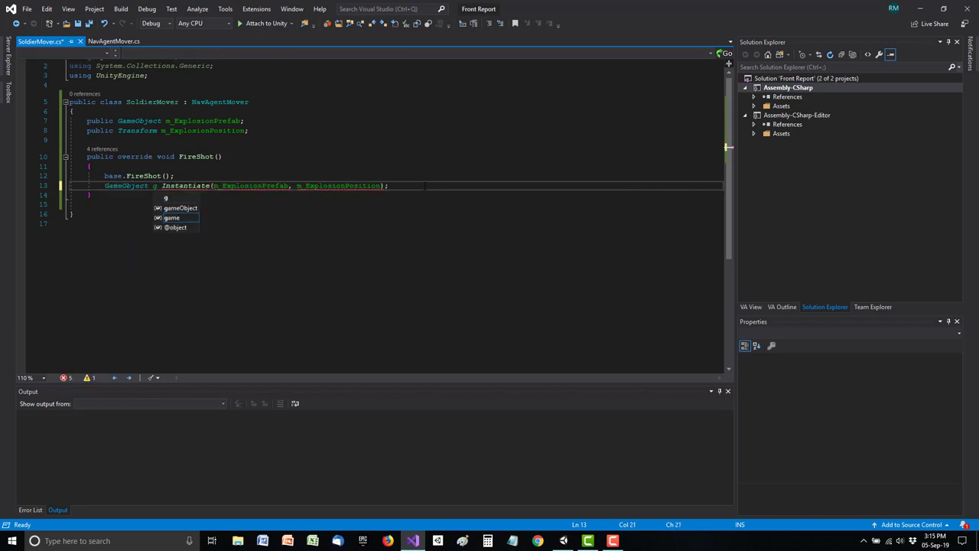
text( =)
Add Destroy(go, 3); below the Instantiate line and save the script.
key(End)
key(Return)
text(Destr)
key(Tab)
text(()
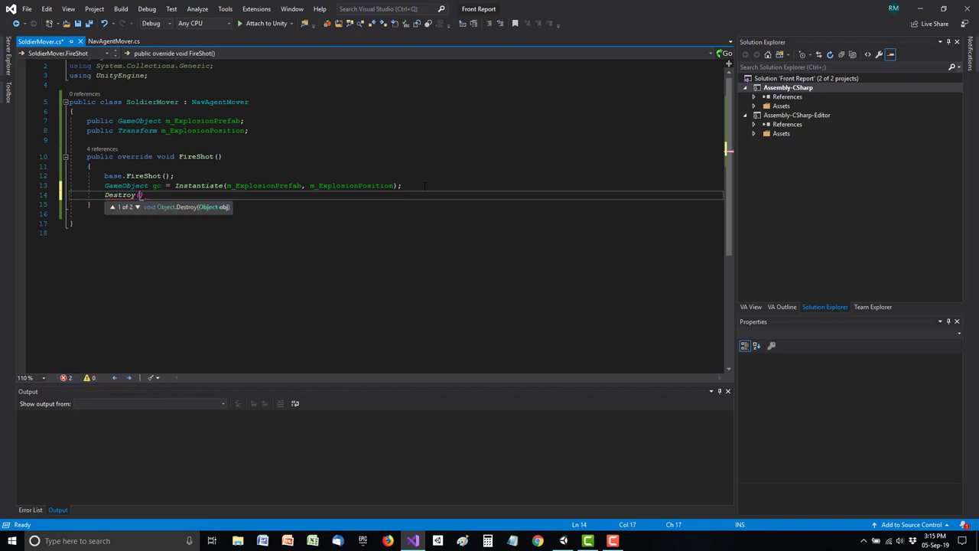
text(go, )
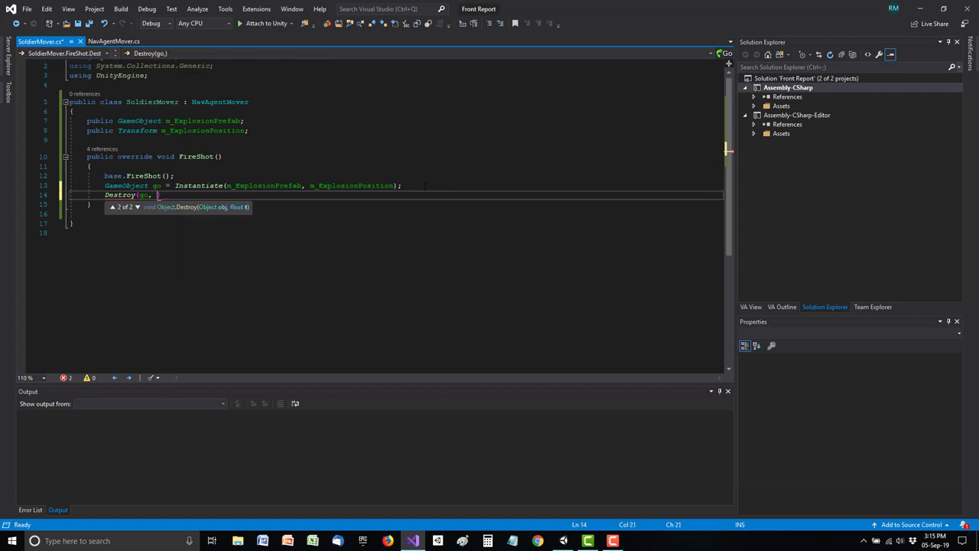
text(3);)
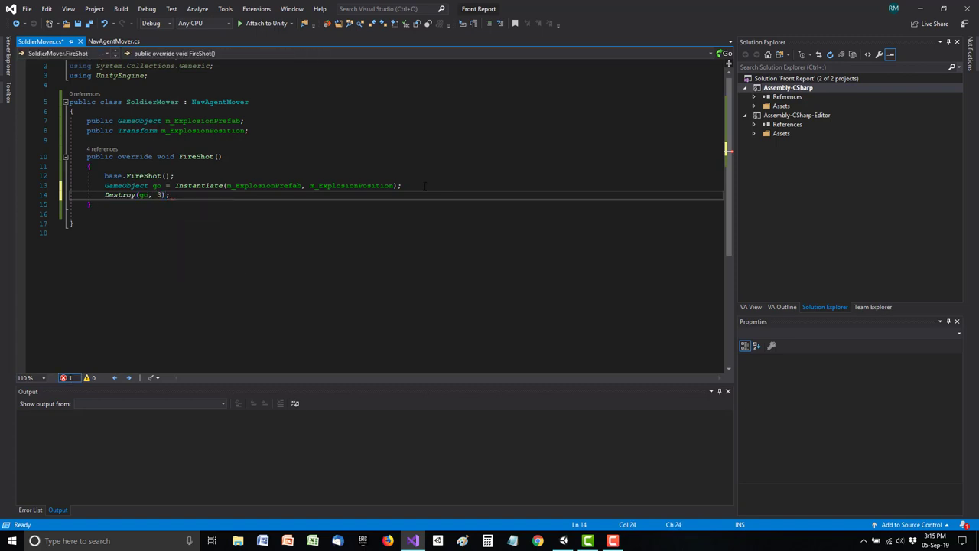
key(ctrl+s)
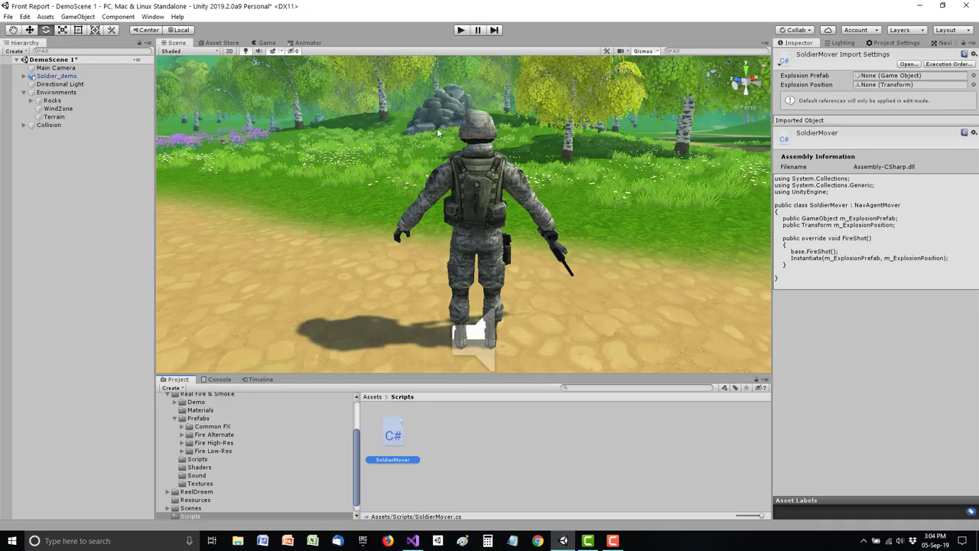
Add the Soldier Mover component to Soldier_demo and remove its Nav Agent Mover (Script) component.
click(58, 77)
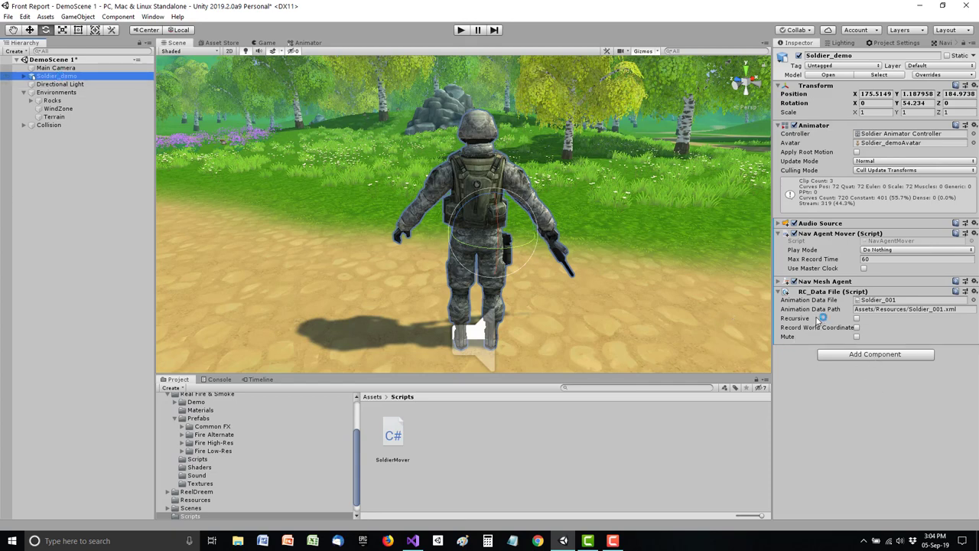
click(870, 356)
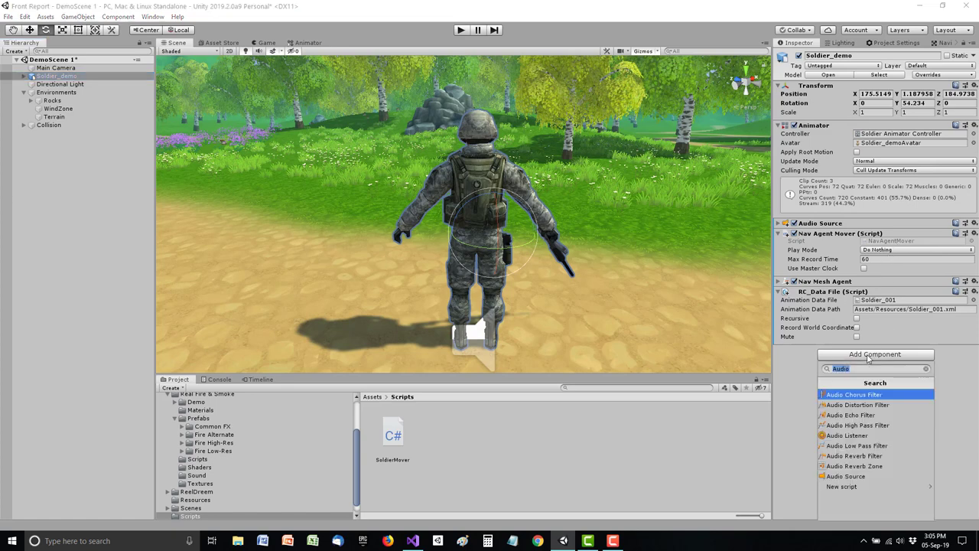
text(Soldier)
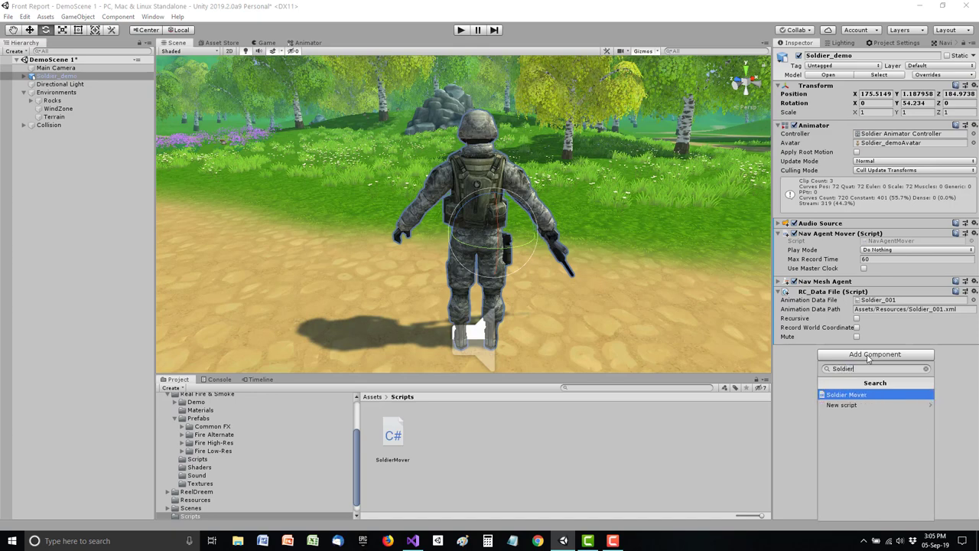
key(Return)
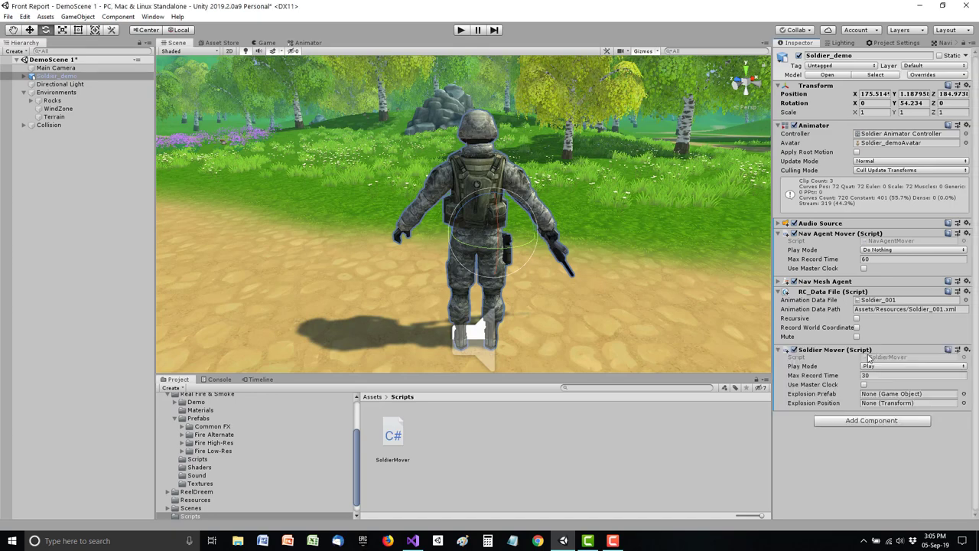
click(967, 233)
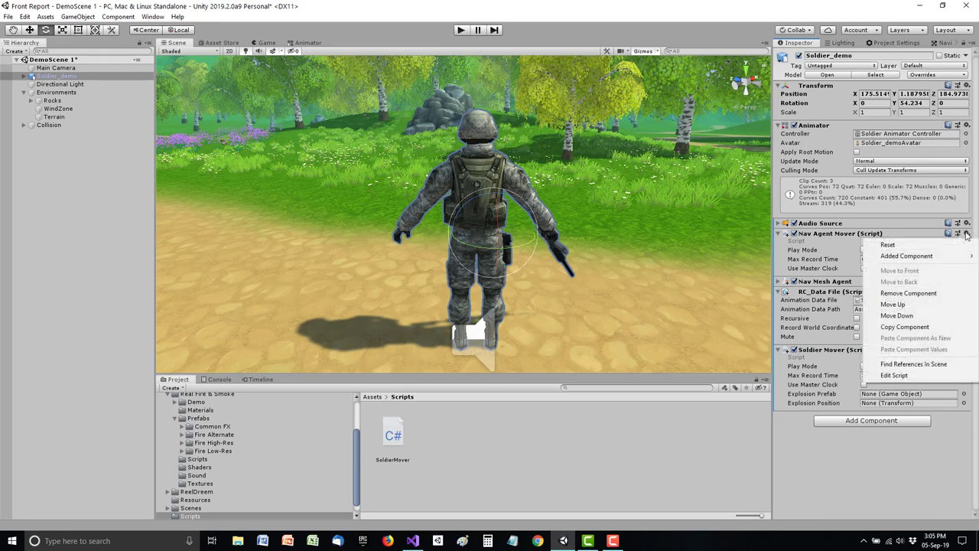
click(955, 293)
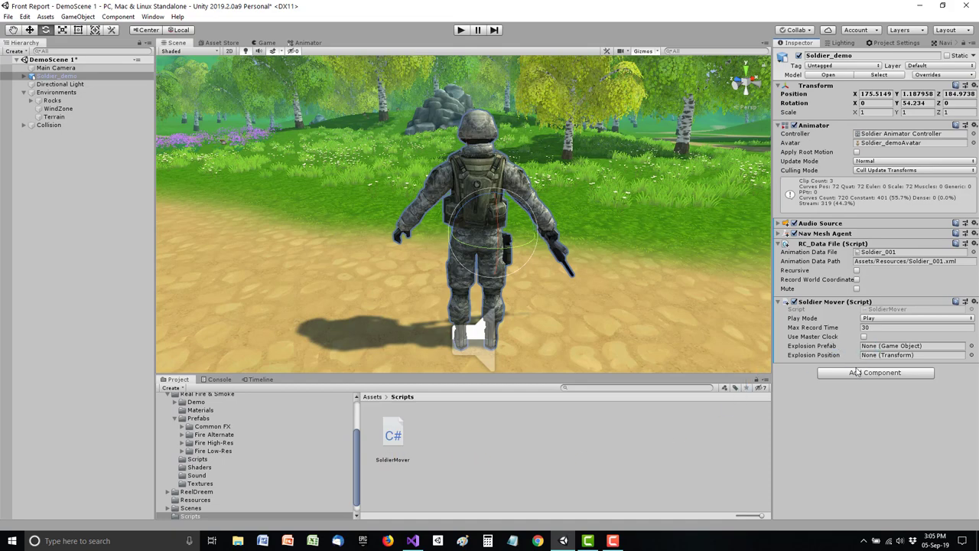
Assign the soldier's Muzzle bone to Soldier Mover's Explosion Position field.
click(25, 77)
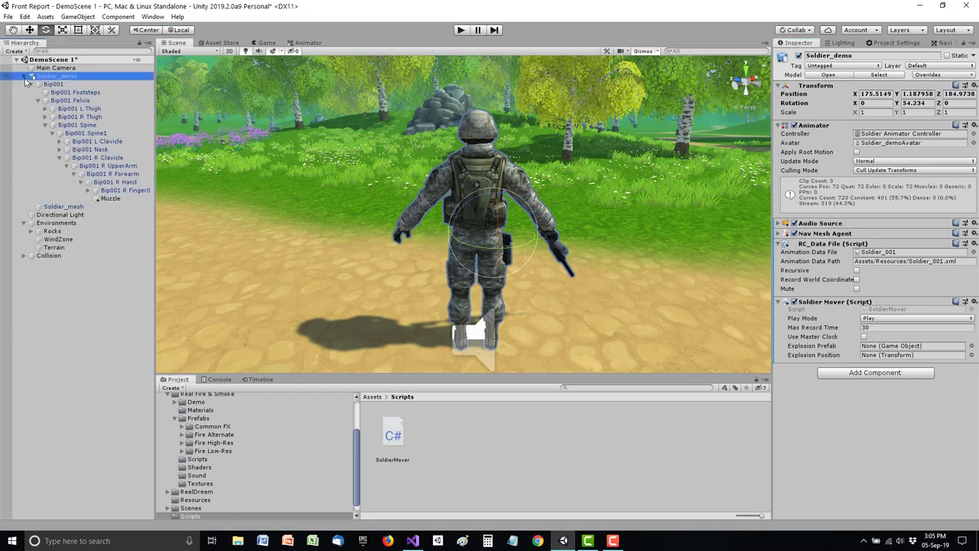
click(108, 199)
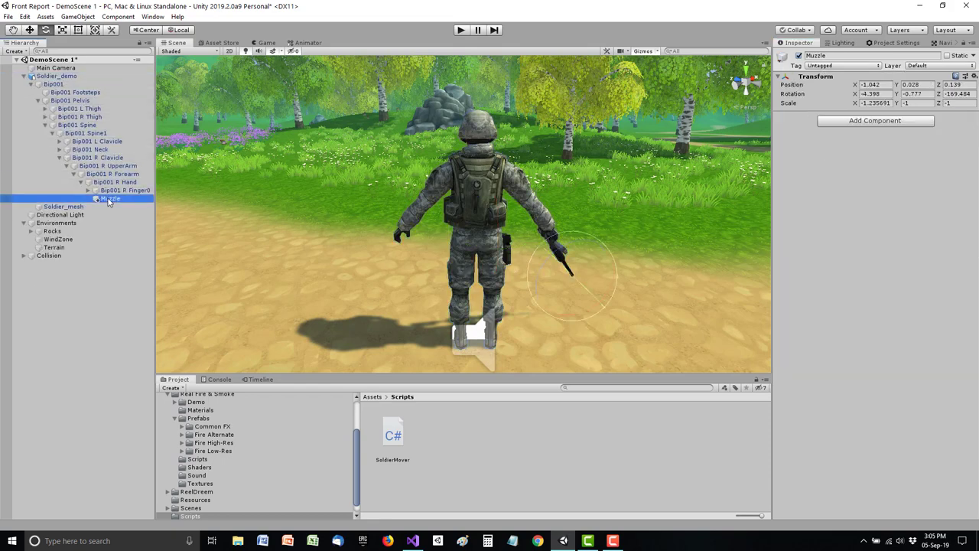
click(57, 76)
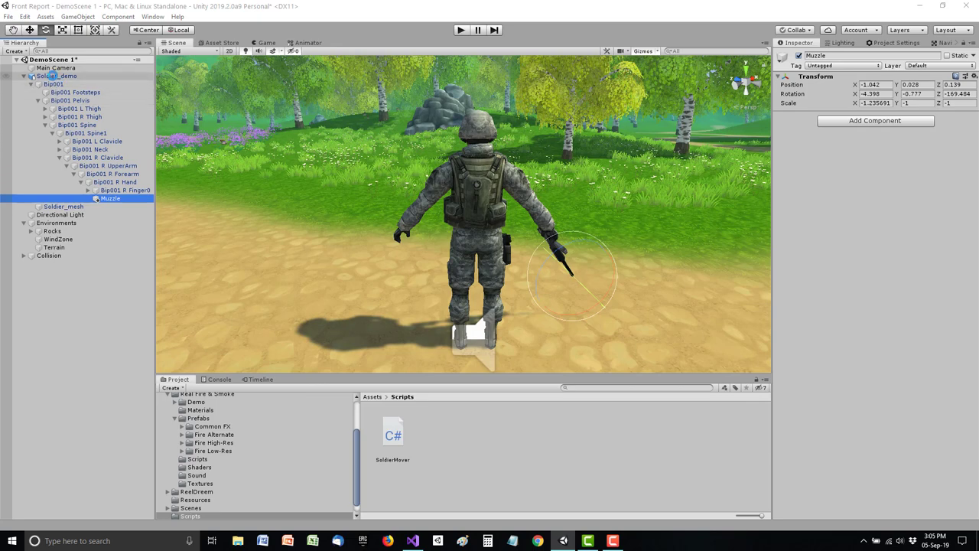
click(110, 200)
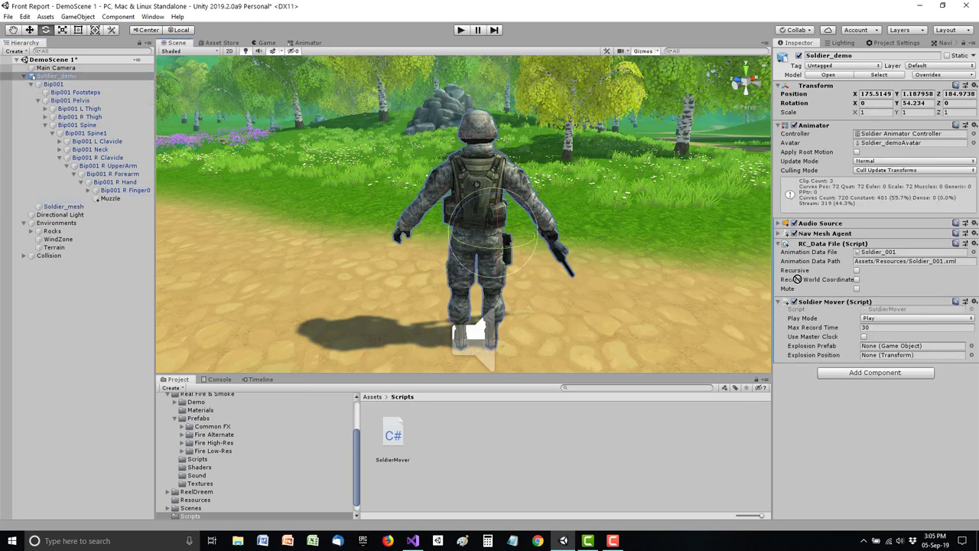
drag(804, 280, 878, 357)
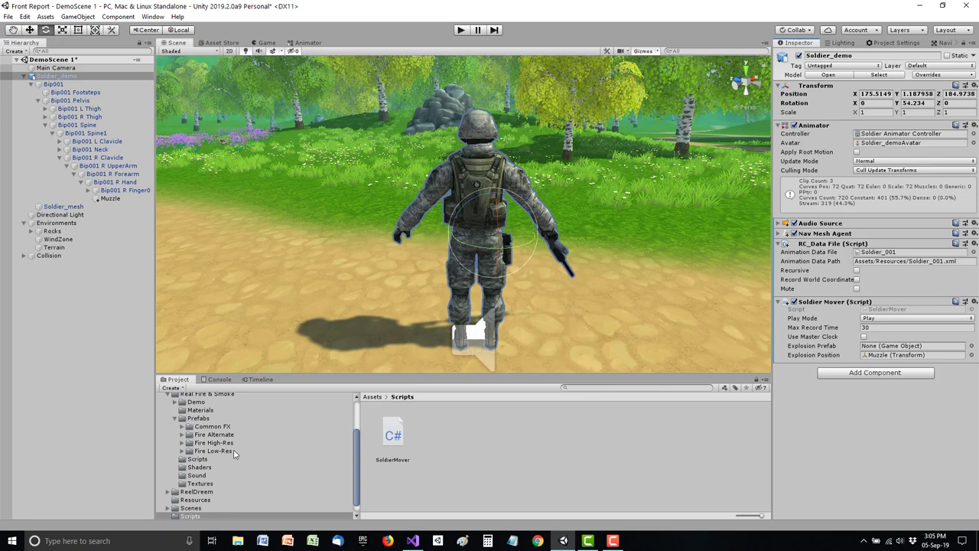
Assign FireExplosionSmall from Real Fire & Smoke/Fire Low-Res/Explosions as the Explosion Prefab.
click(213, 395)
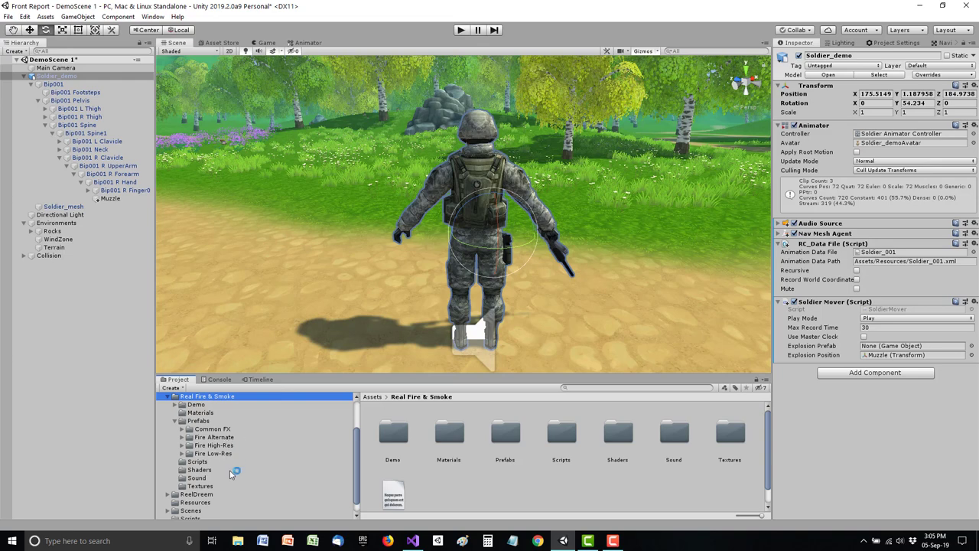
click(216, 454)
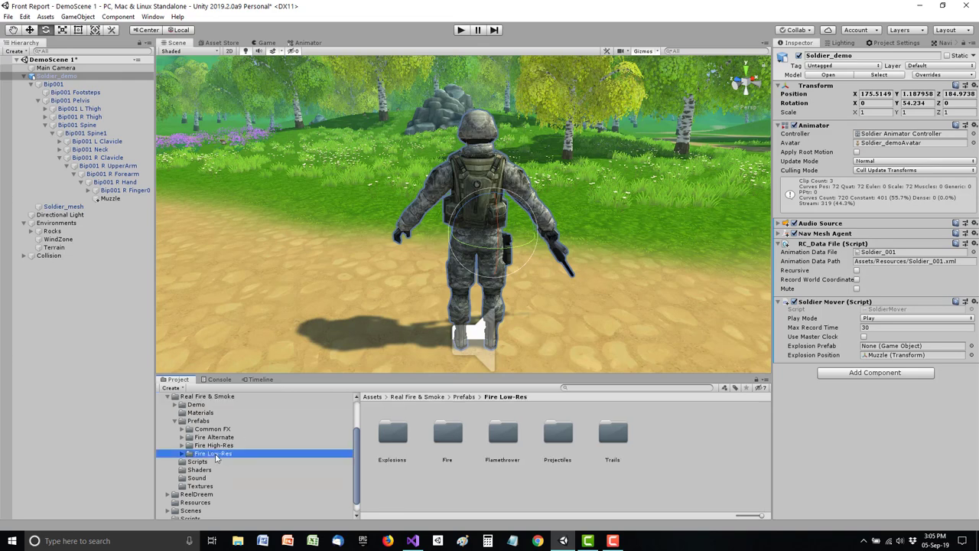
click(398, 442)
double_click(399, 441)
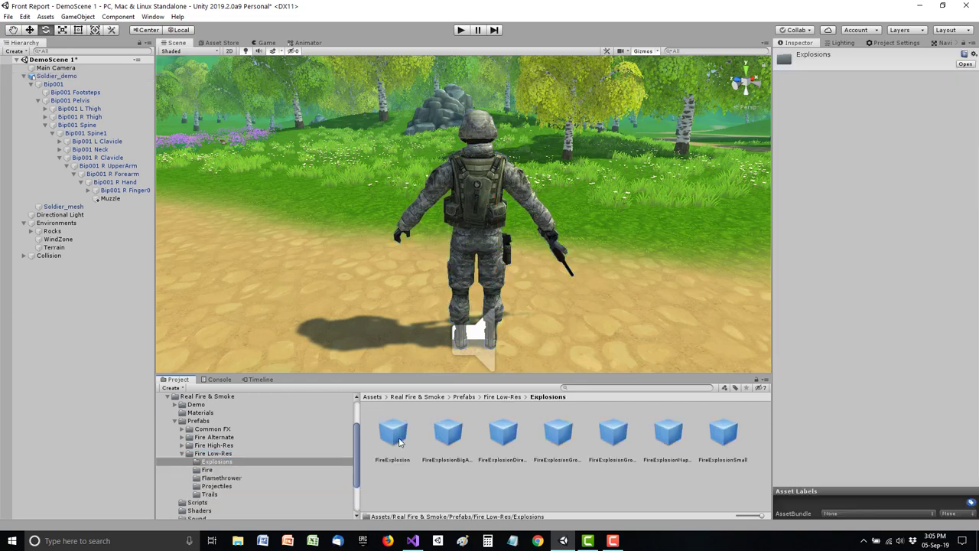
click(719, 435)
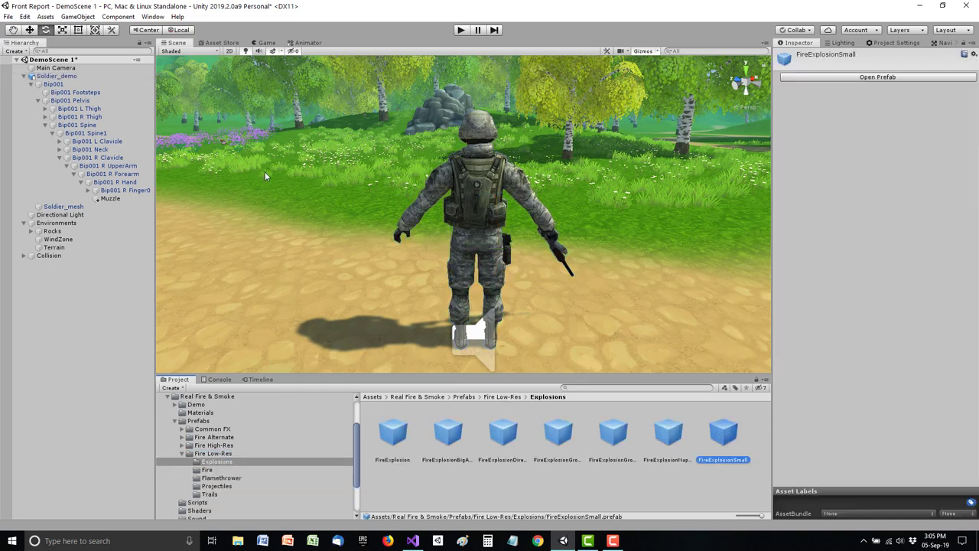
click(96, 76)
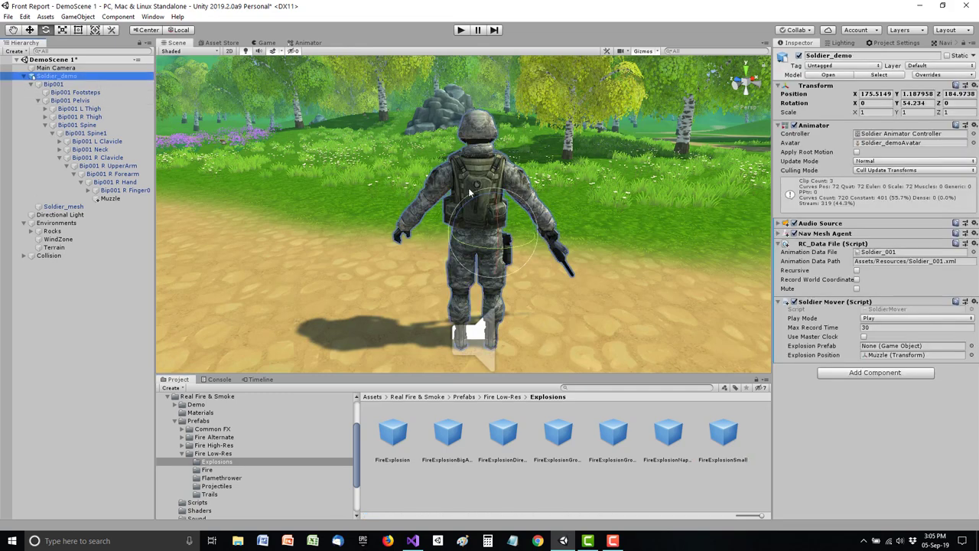
drag(724, 433, 868, 348)
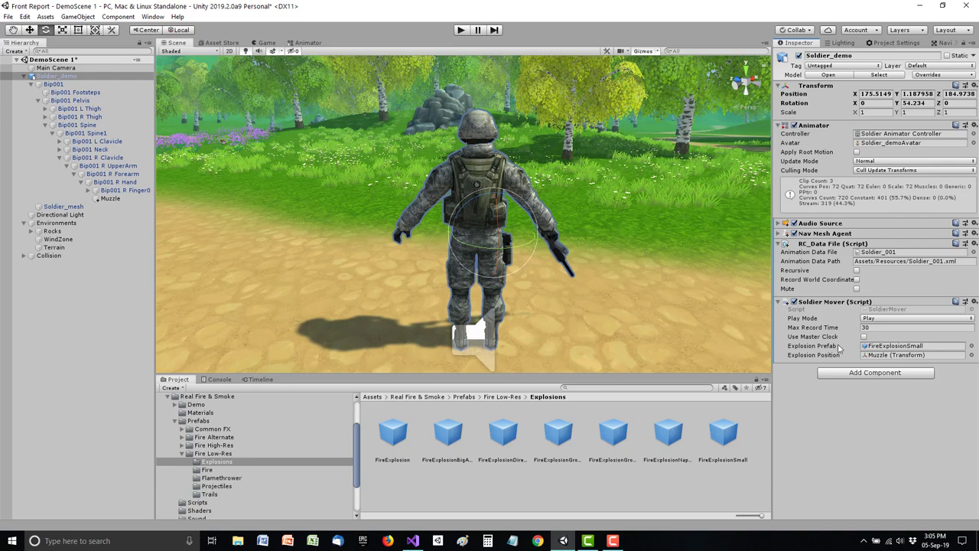
Set Soldier Mover's Play Mode to Do Nothing and start Play mode.
click(886, 320)
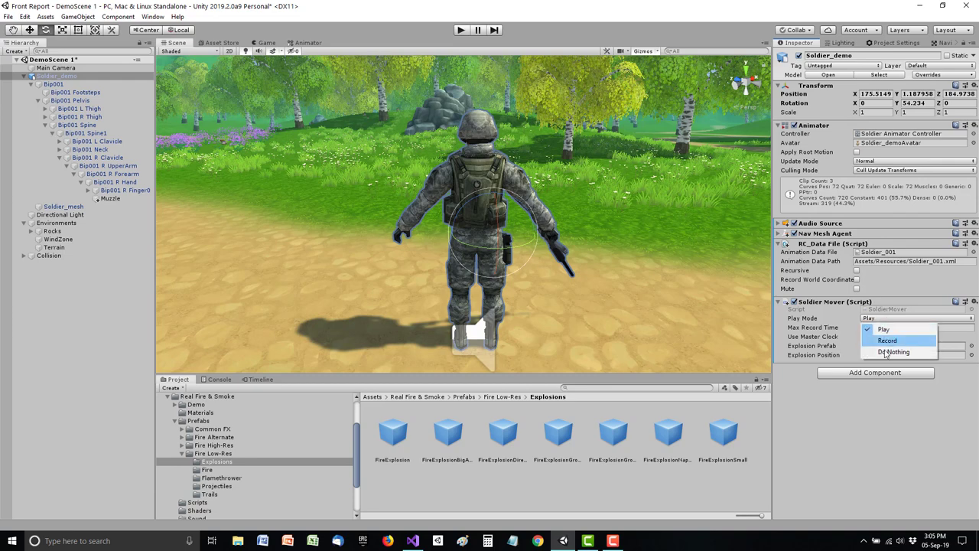
click(887, 353)
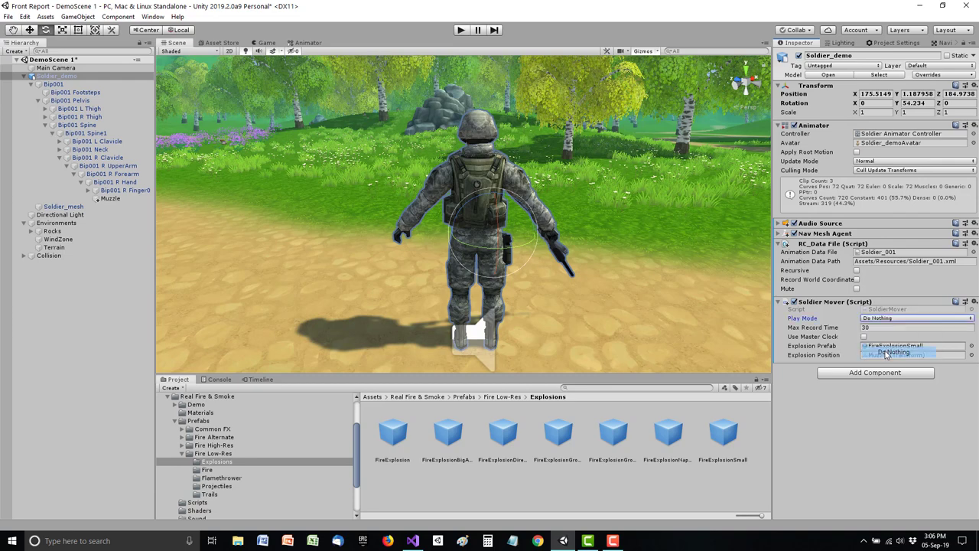
click(463, 29)
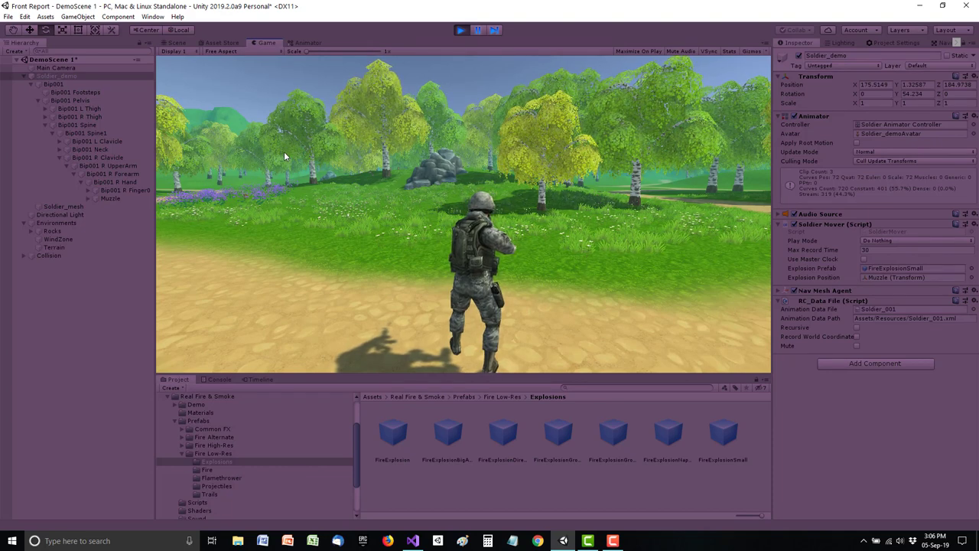
Inspect the running scene around the soldier, then fire a shot in Game view to see the muzzle burst.
click(181, 42)
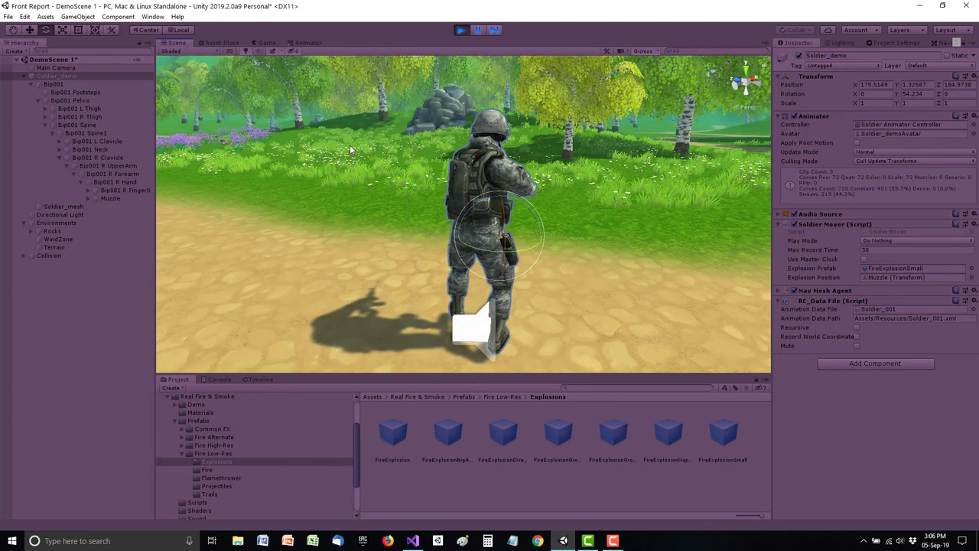
alt+drag(350, 145, 131, 139)
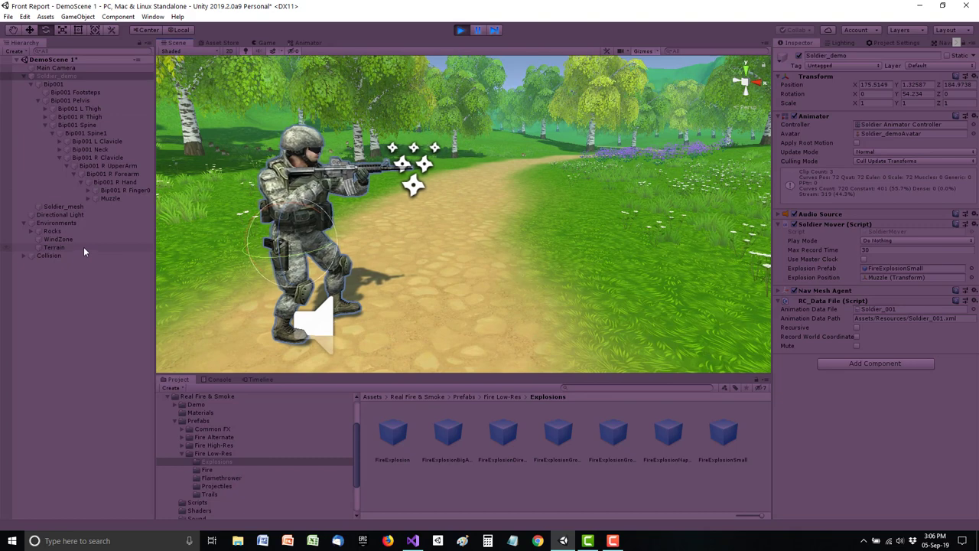
click(90, 69)
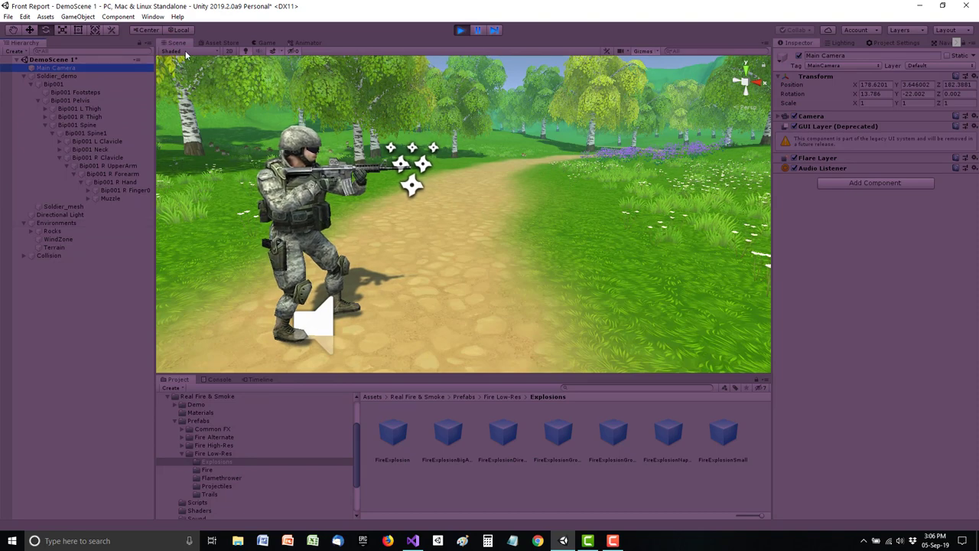
click(259, 42)
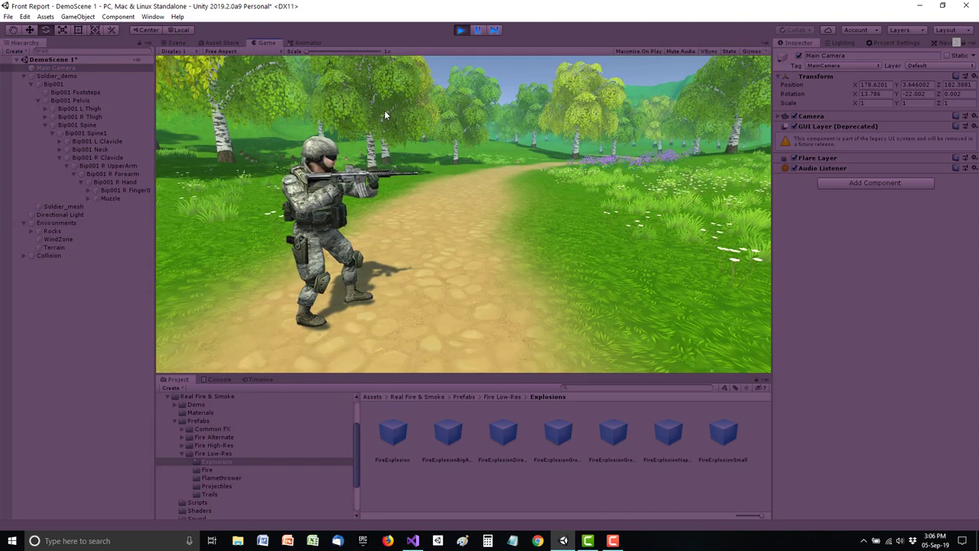
click(487, 180)
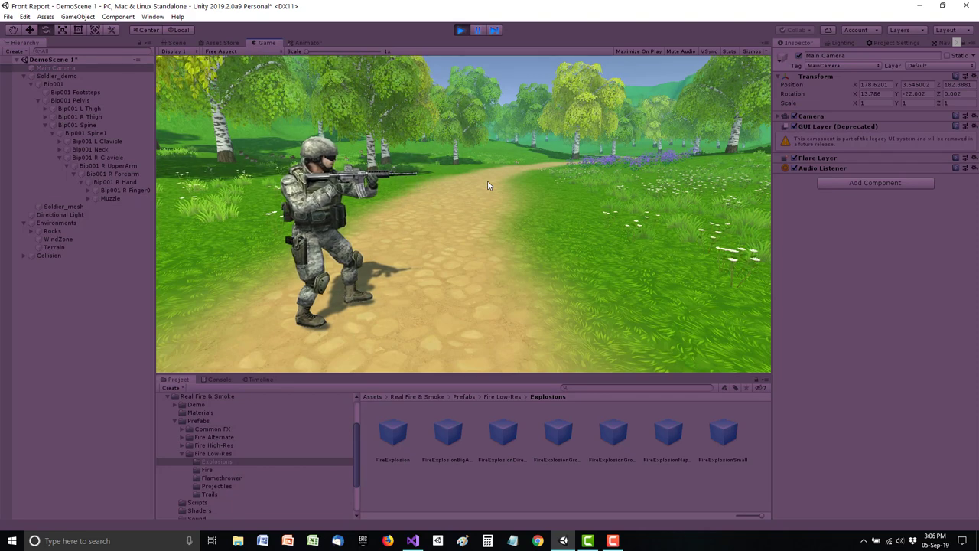
click(488, 184)
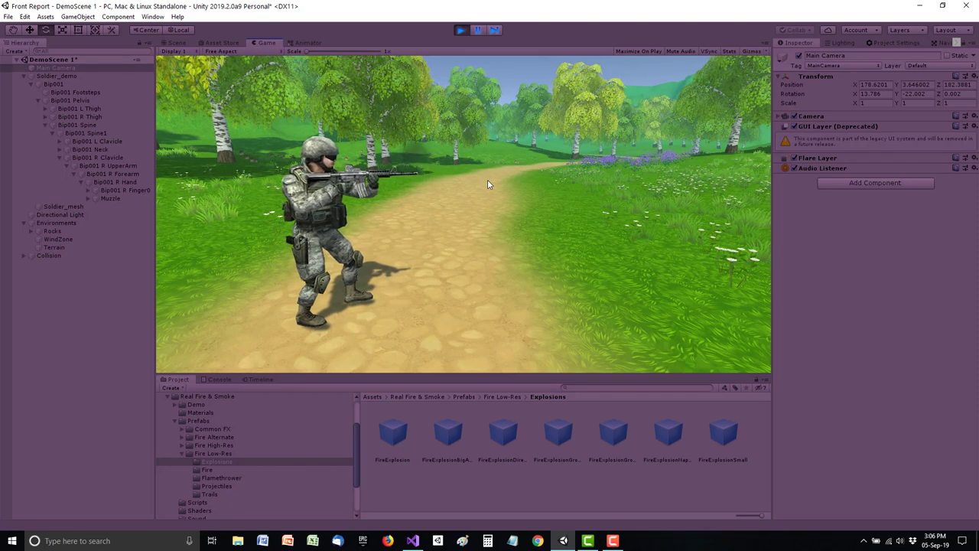
click(462, 31)
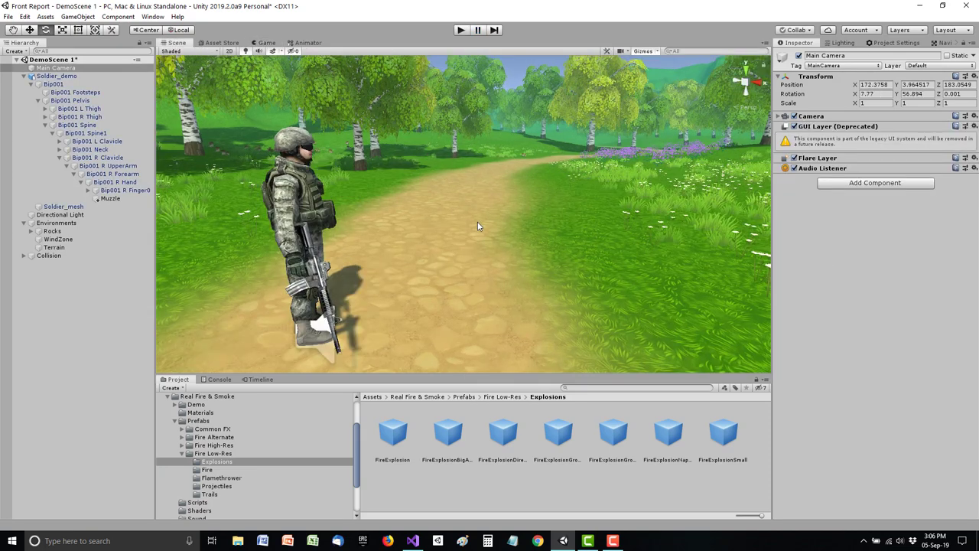